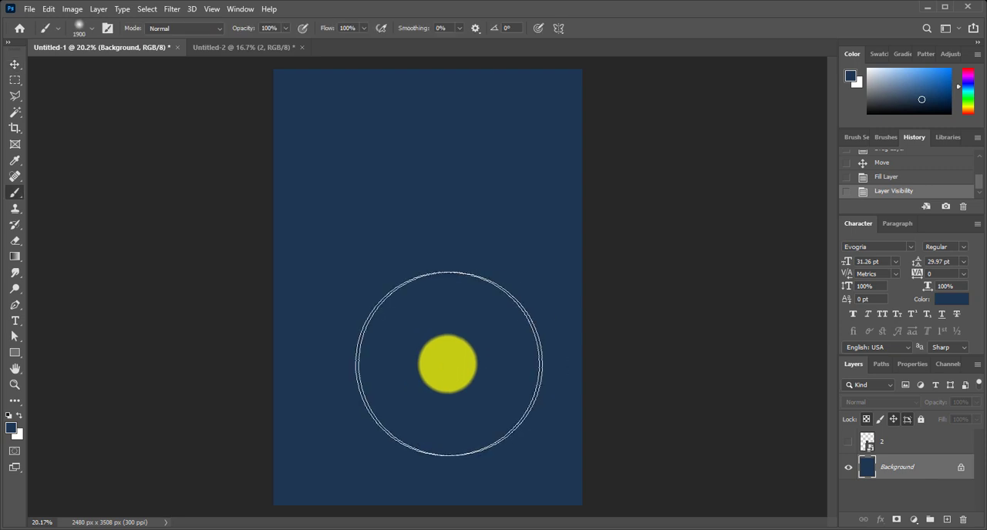
Show layer 2 temporarily, sample a lighter blue from the player's kit as the foreground colour, and hide the layer again
{"action": "key", "text": "i"}
{"action": "left_click", "coordinate": [849, 442]}
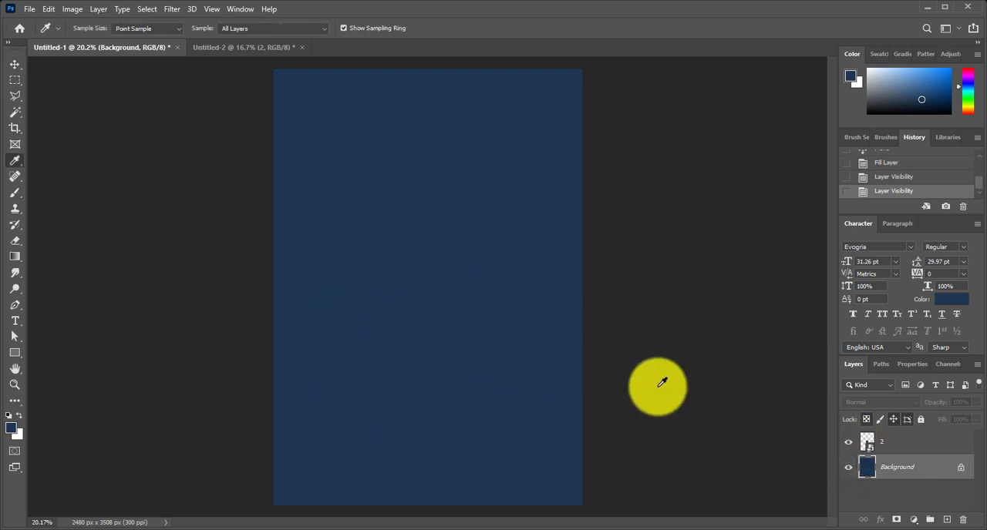
{"action": "scroll", "coordinate": [442, 330], "scroll_direction": "up", "scroll_amount": 5}
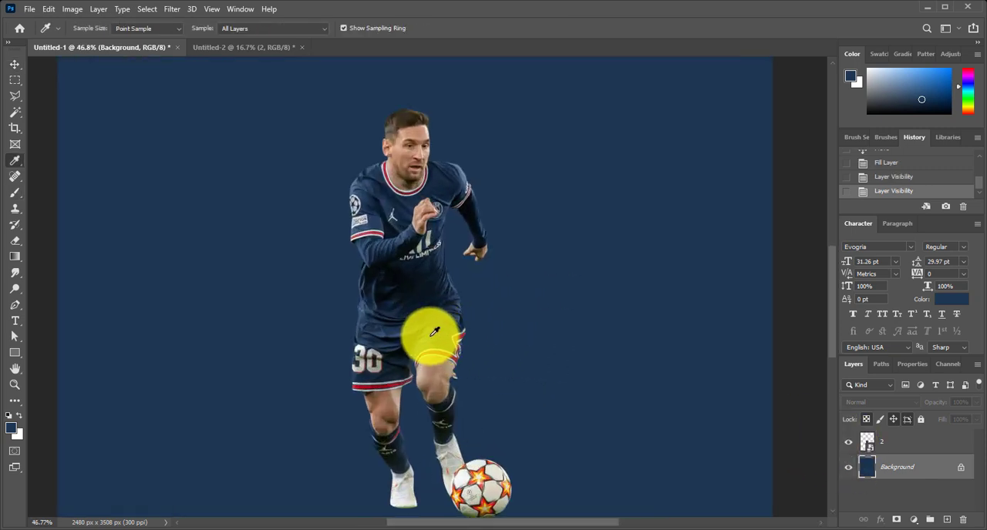
{"action": "scroll", "coordinate": [438, 333], "scroll_direction": "down", "scroll_amount": 2}
{"action": "left_click", "coordinate": [849, 442]}
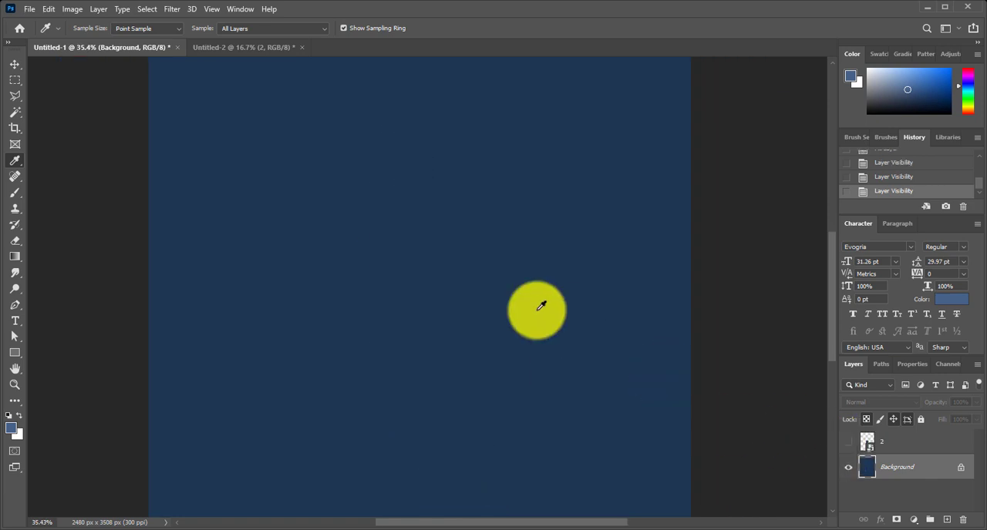
Paint a soft lighter-blue glow in the middle of the Background layer with a 2600 px brush
{"action": "scroll", "coordinate": [540, 309], "scroll_direction": "down", "scroll_amount": 2}
{"action": "scroll", "coordinate": [541, 306], "scroll_direction": "down", "scroll_amount": 2}
{"action": "key", "text": "b"}
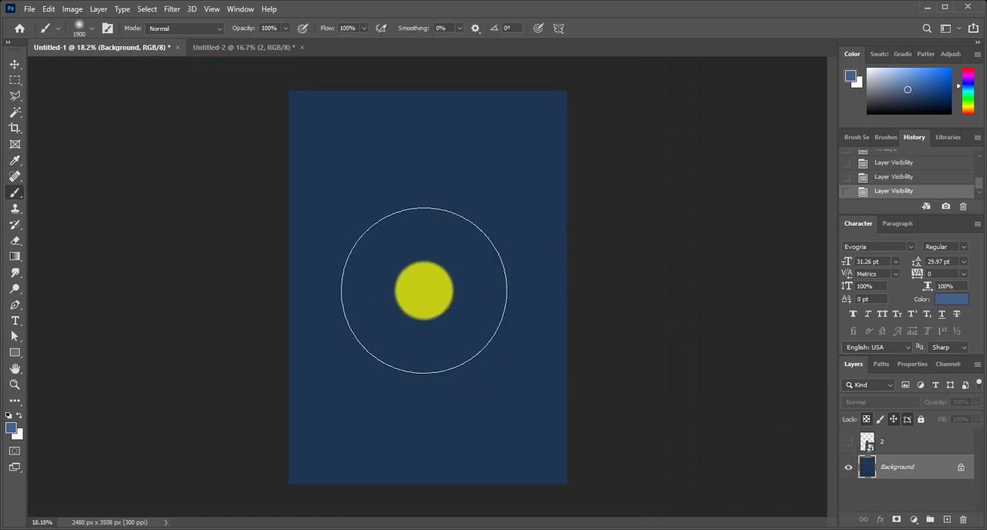
{"action": "key", "text": "bracketright"}
{"action": "key", "text": "bracketright"}
{"action": "key", "text": "bracketright"}
{"action": "key", "text": "bracketright"}
{"action": "key", "text": "bracketright"}
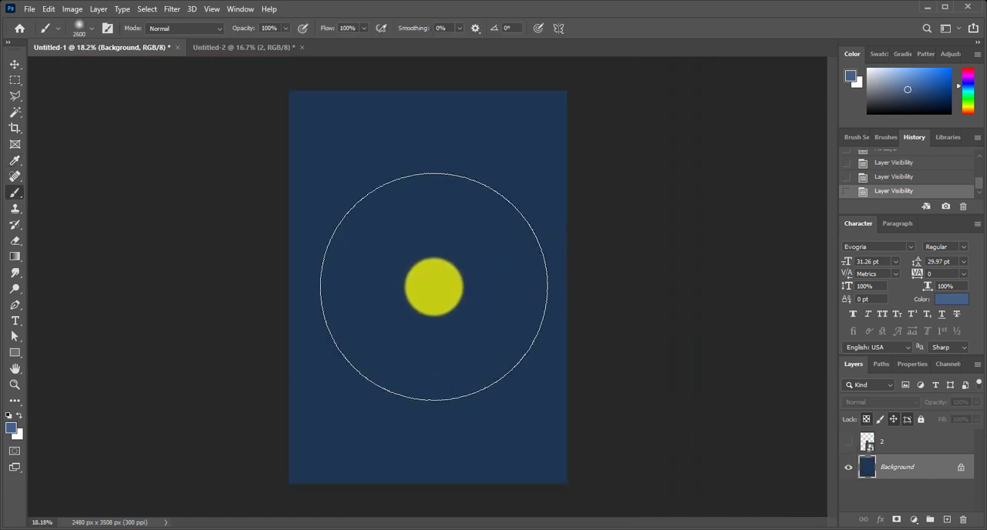
{"action": "left_click", "coordinate": [434, 286]}
{"action": "left_click", "coordinate": [427, 286]}
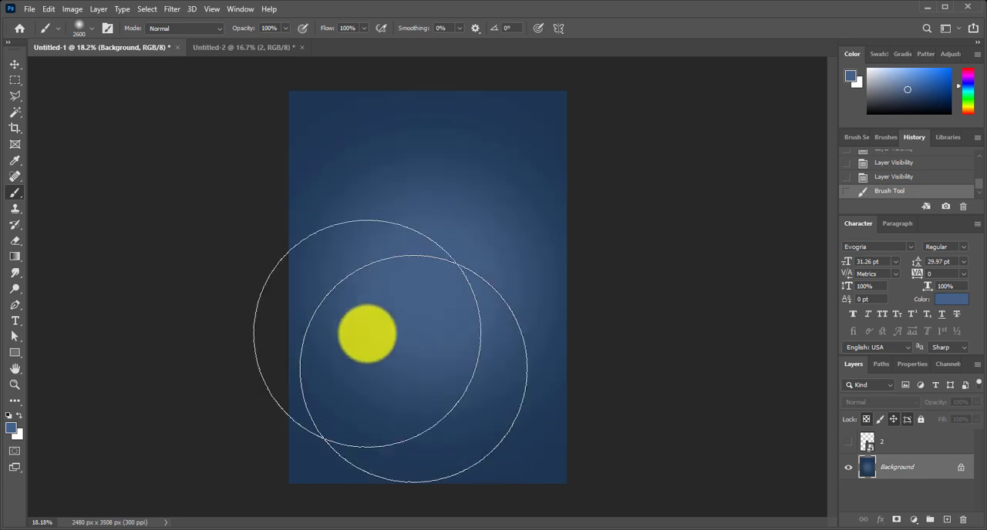
Draw a vertical rectangle about 864 x 2437 px from the canvas's upper edge and centre it horizontally
{"action": "left_click", "coordinate": [15, 64]}
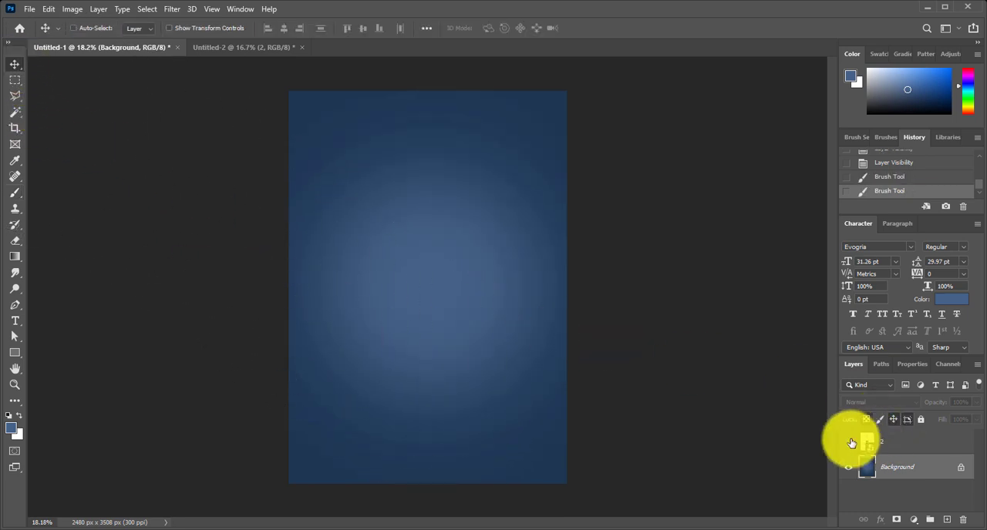
{"action": "left_click", "coordinate": [15, 350]}
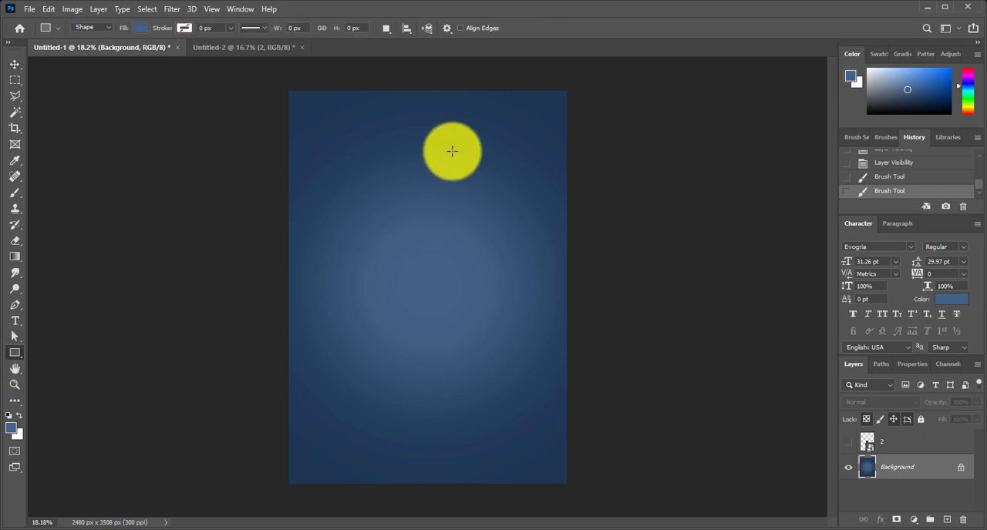
{"action": "left_click_drag", "start_coordinate": [382, 90], "coordinate": [478, 363]}
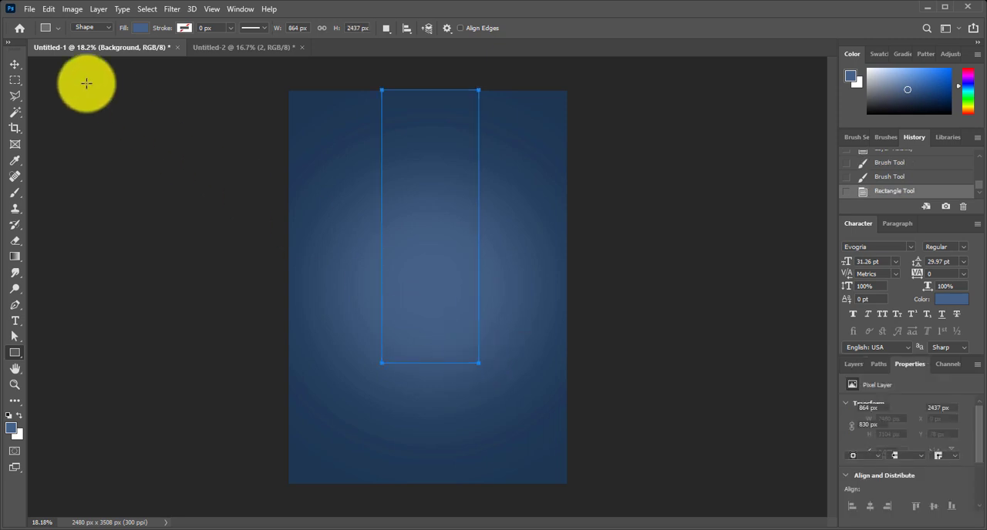
{"action": "left_click", "coordinate": [15, 64]}
{"action": "left_click_drag", "start_coordinate": [459, 285], "coordinate": [460, 286]}
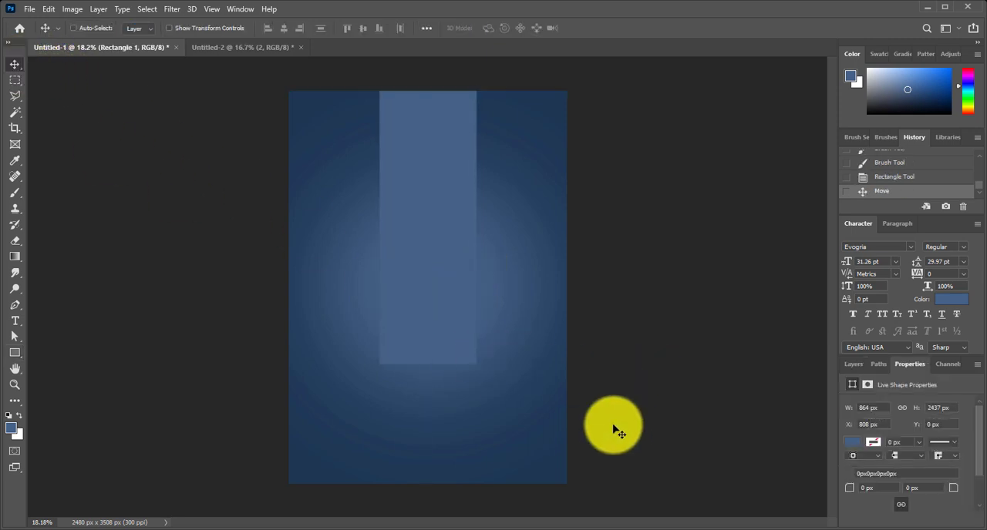
Duplicate the rectangle layer and move the original Rectangle 1 straight down by 536 px
{"action": "left_click", "coordinate": [847, 364]}
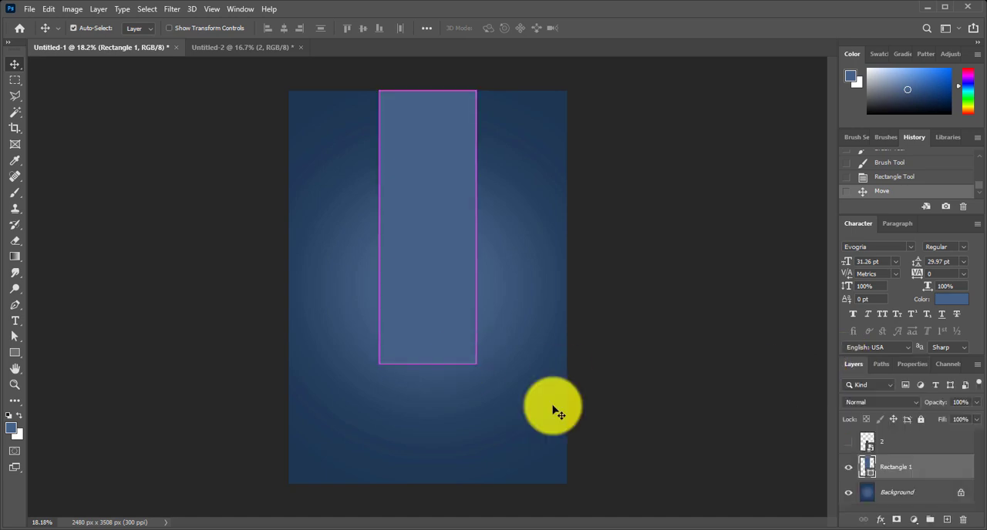
{"action": "key", "text": "ctrl+j"}
{"action": "left_click", "coordinate": [894, 475]}
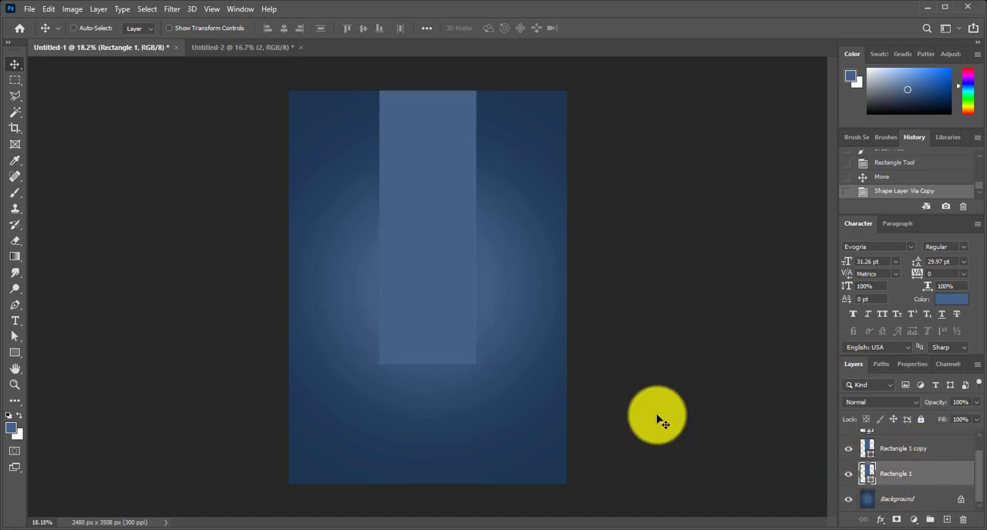
{"action": "left_click_drag", "start_coordinate": [432, 276], "coordinate": [431, 336]}
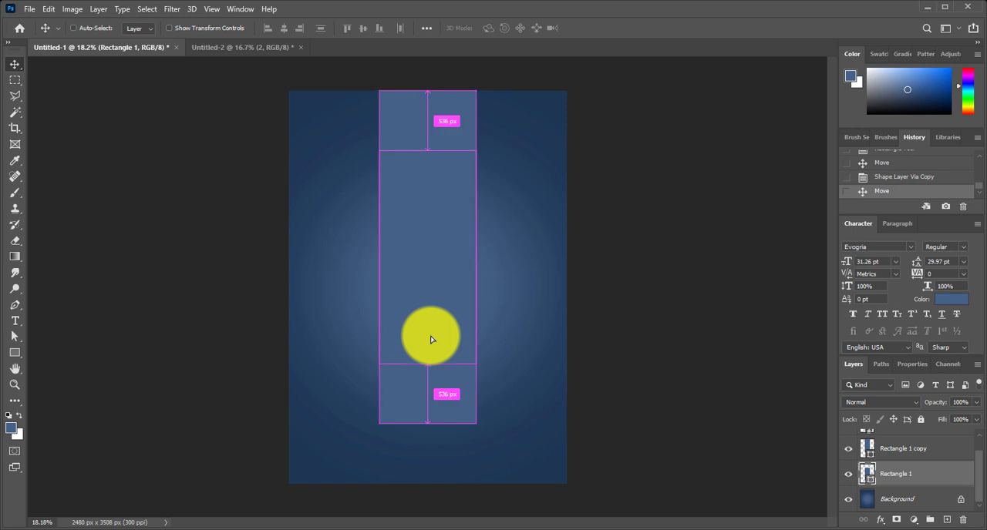
Transform Rectangle 1 into a low floor trapezoid that widens towards the canvas's lower edge, about 251% wide and 23% high
{"action": "key", "text": "ctrl+t"}
{"action": "left_click_drag", "start_coordinate": [429, 425], "coordinate": [452, 427]}
{"action": "left_click_drag", "start_coordinate": [476, 471], "coordinate": [567, 488]}
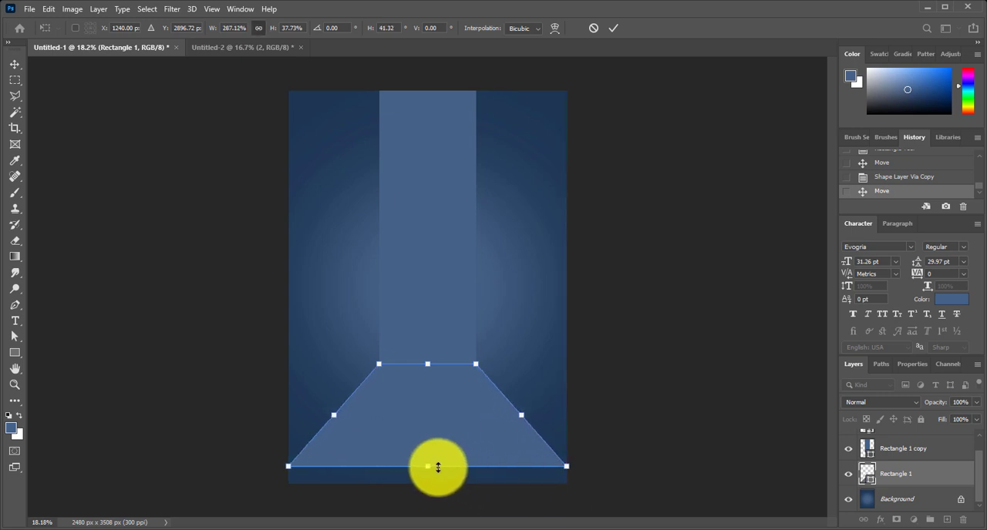
{"action": "left_click_drag", "start_coordinate": [428, 467], "coordinate": [428, 484]}
{"action": "key", "text": "ctrl+z"}
{"action": "left_click_drag", "start_coordinate": [581, 489], "coordinate": [569, 490]}
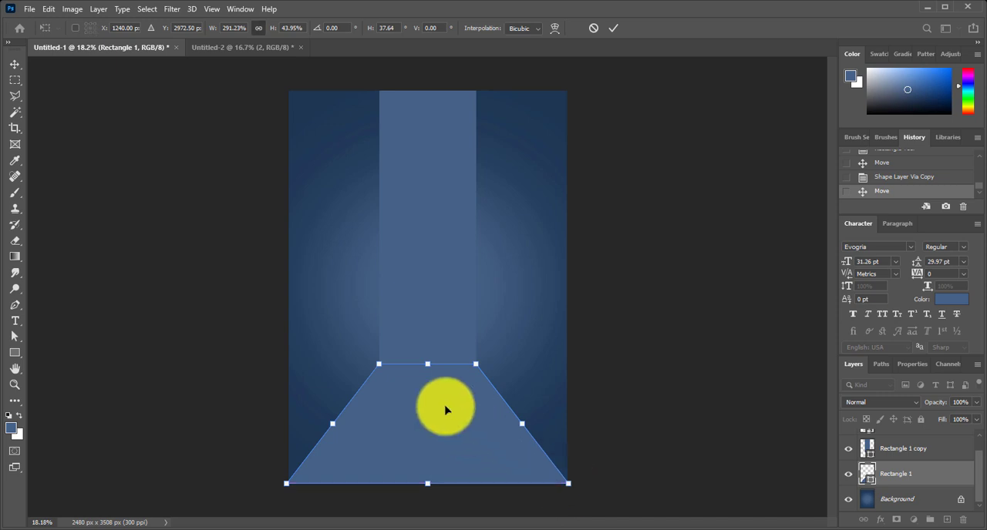
{"action": "left_click_drag", "start_coordinate": [429, 363], "coordinate": [428, 399]}
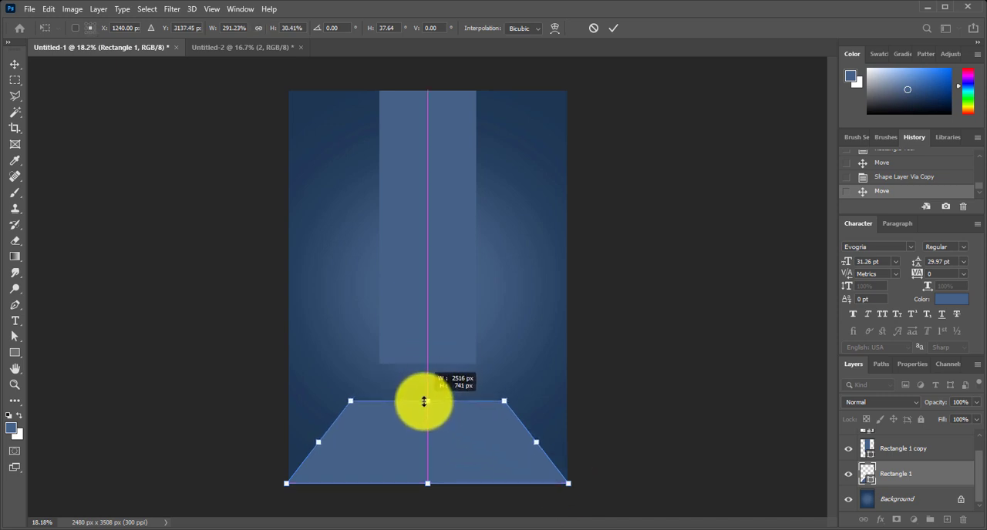
{"action": "mouse_move", "coordinate": [423, 405]}
{"action": "left_mouse_down"}
{"action": "mouse_move", "coordinate": [437, 398]}
{"action": "mouse_move", "coordinate": [430, 420]}
{"action": "left_mouse_up"}
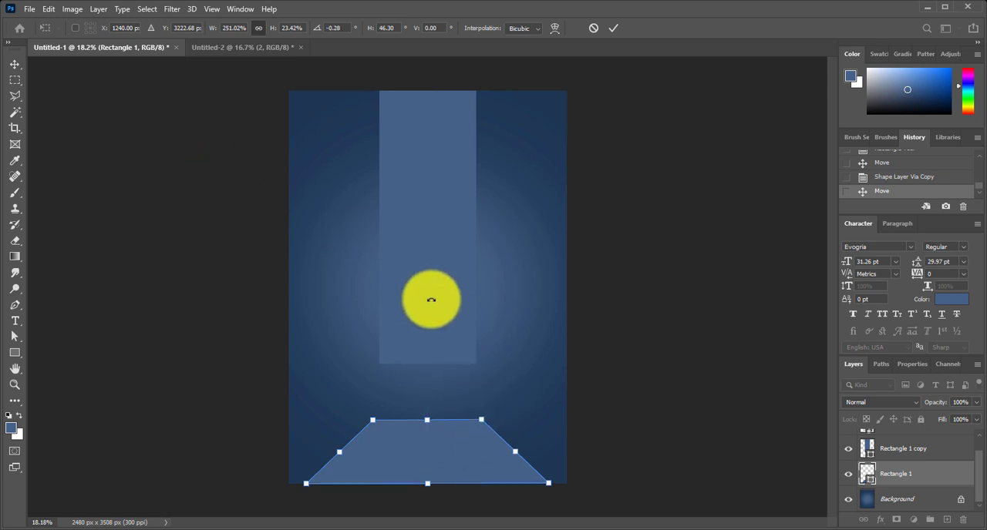
{"action": "left_click", "coordinate": [610, 29]}
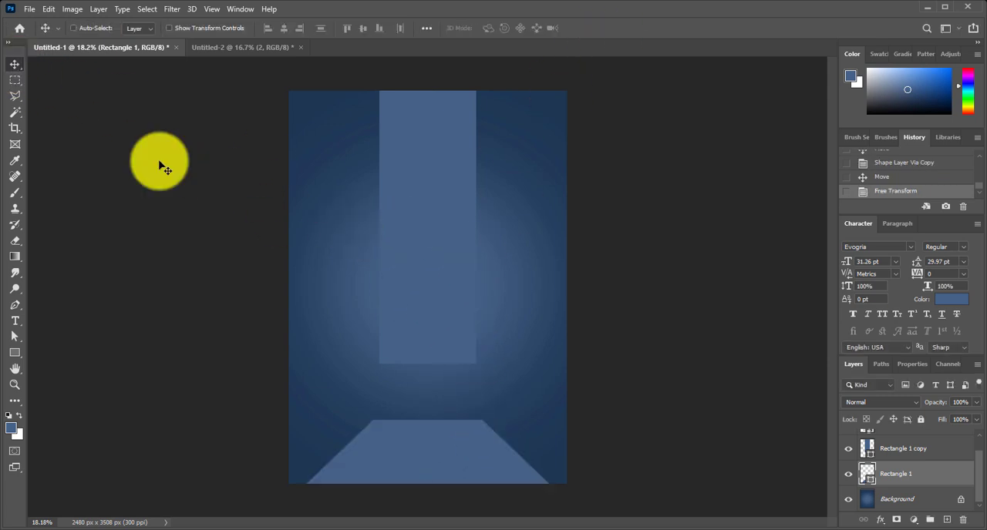
Scale Rectangle 1 copy proportionally downward until its lower edge meets the top of the floor trapezoid
{"action": "left_click", "coordinate": [842, 446]}
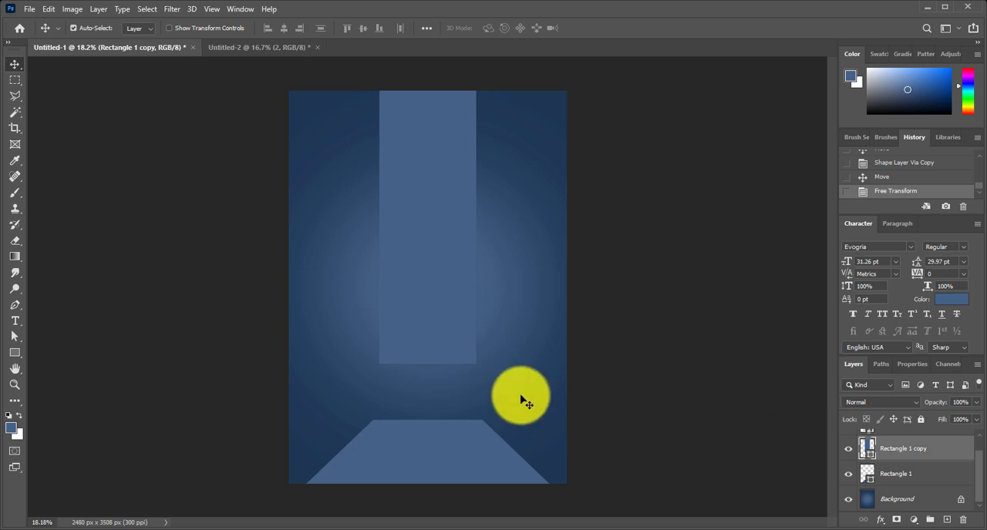
{"action": "key", "text": "ctrl+t"}
{"action": "left_click_drag", "start_coordinate": [423, 364], "coordinate": [424, 422]}
{"action": "key", "text": "Return"}
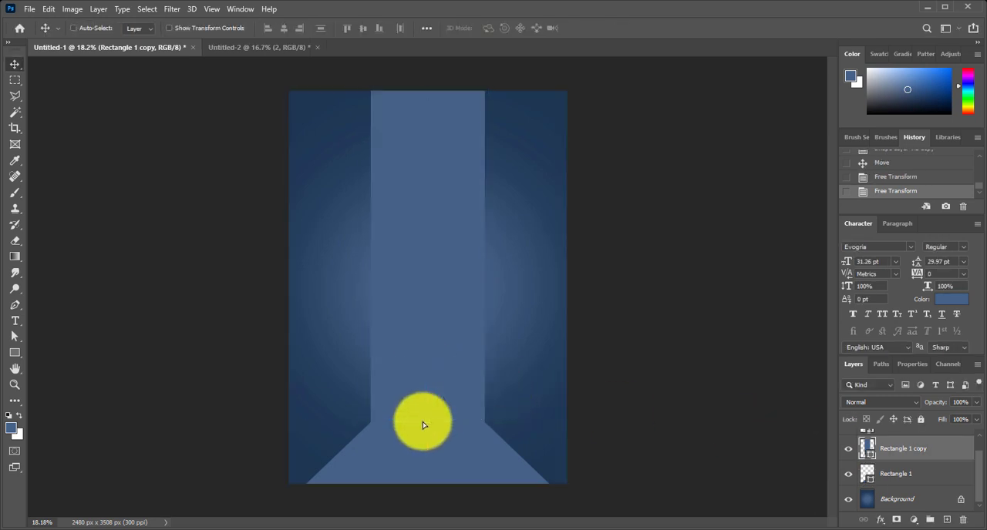
Show the player layer and move the player down so his feet stand on the floor trapezoid
{"action": "key", "text": "ctrl+plus"}
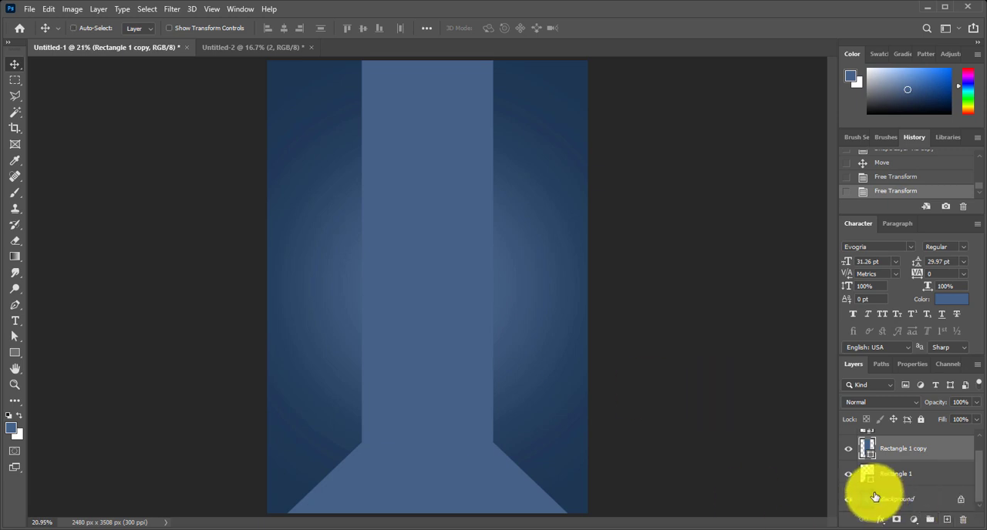
{"action": "scroll", "coordinate": [855, 465], "scroll_direction": "up", "scroll_amount": 1}
{"action": "left_click", "coordinate": [848, 444]}
{"action": "scroll", "coordinate": [848, 444], "scroll_direction": "down", "scroll_amount": 1}
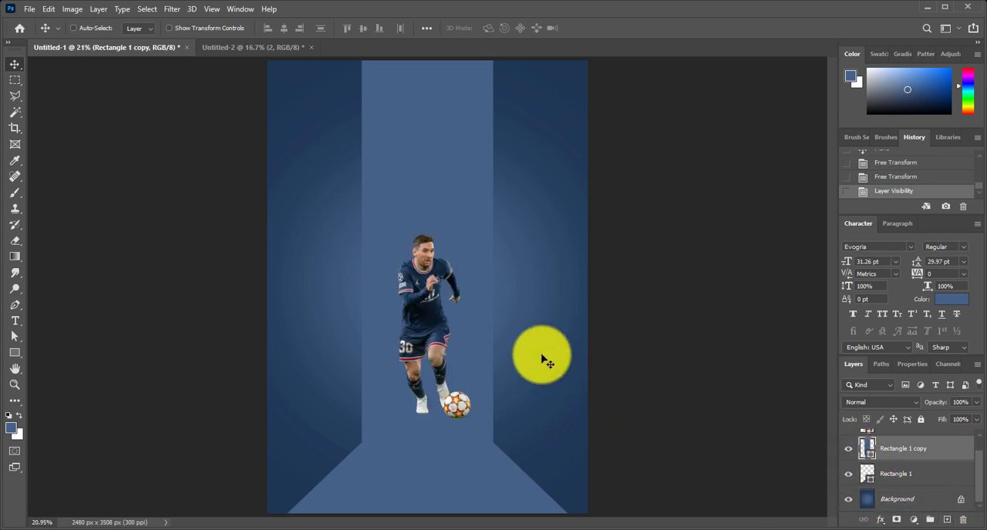
{"action": "right_click", "coordinate": [424, 300]}
{"action": "right_click", "coordinate": [423, 296]}
{"action": "left_click", "coordinate": [440, 302]}
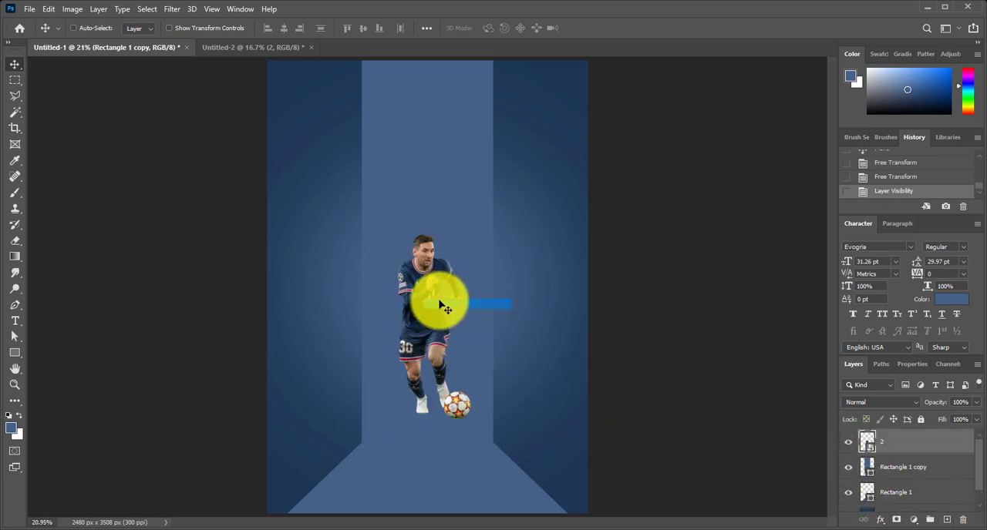
{"action": "left_click_drag", "start_coordinate": [438, 302], "coordinate": [435, 346]}
{"action": "scroll", "coordinate": [884, 471], "scroll_direction": "down", "scroll_amount": 1}
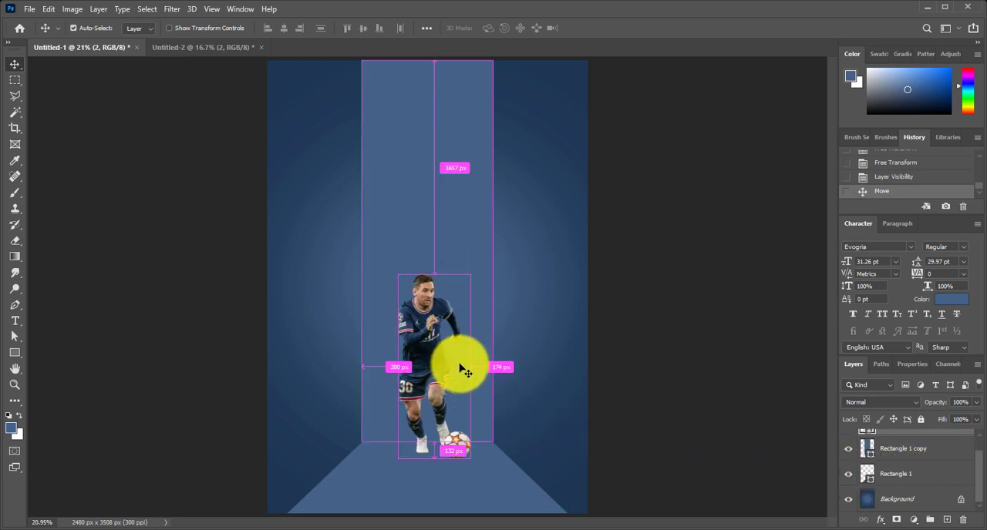
Scale the player to 22.99%, centre him horizontally over the vertical rectangle, and nudge him slightly right
{"action": "key", "text": "ctrl+t"}
{"action": "left_click_drag", "start_coordinate": [477, 267], "coordinate": [520, 202]}
{"action": "left_click_drag", "start_coordinate": [460, 269], "coordinate": [442, 274]}
{"action": "left_click_drag", "start_coordinate": [489, 198], "coordinate": [493, 190]}
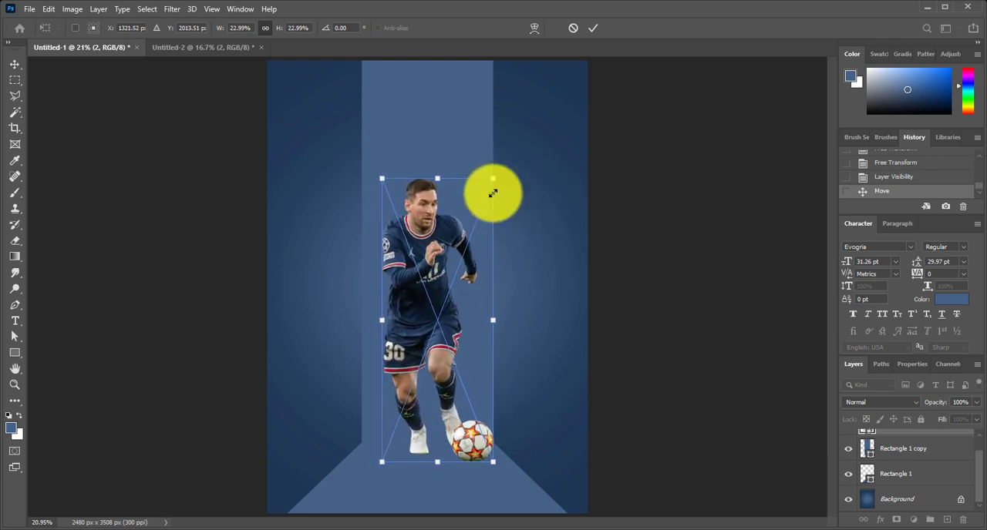
{"action": "left_click_drag", "start_coordinate": [450, 254], "coordinate": [444, 265]}
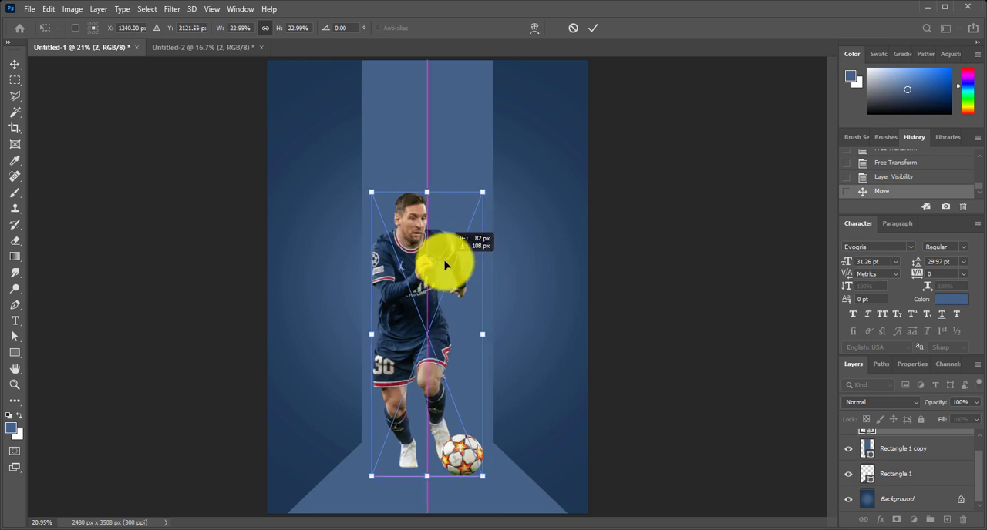
{"action": "key", "text": "Return"}
{"action": "key", "text": "shift+Right"}
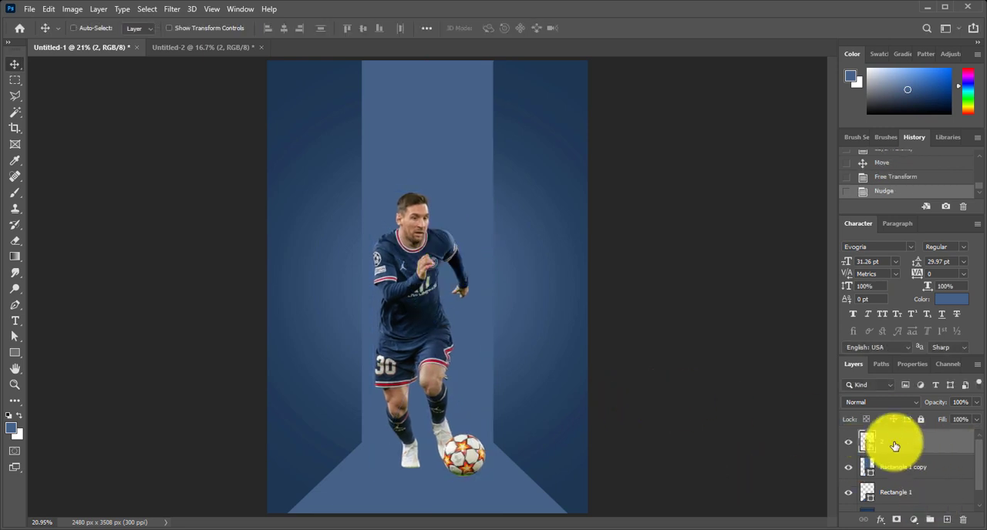
Recolour both the vertical rectangle and the floor trapezoid to dark navy 15283e, sampled from the canvas
{"action": "double_click", "coordinate": [867, 466]}
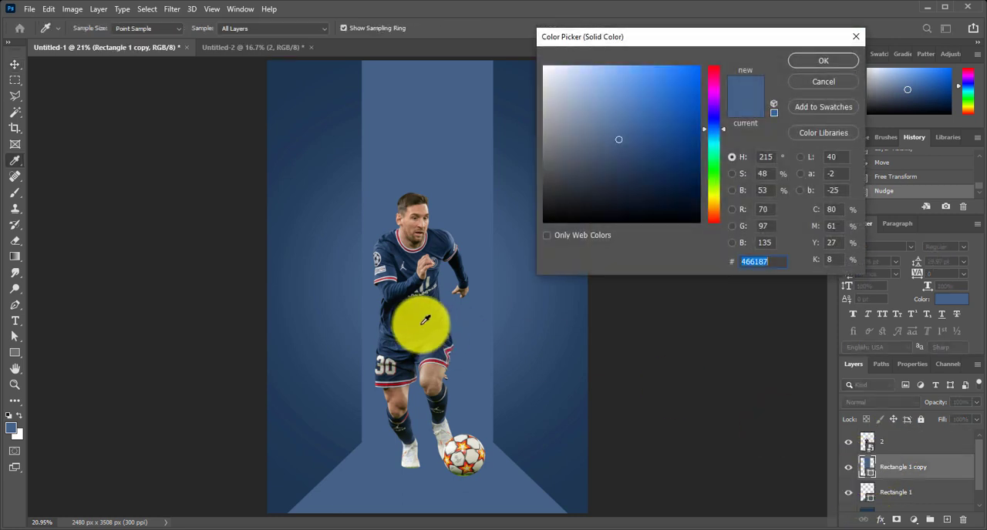
{"action": "left_click", "coordinate": [431, 316]}
{"action": "left_click", "coordinate": [442, 329]}
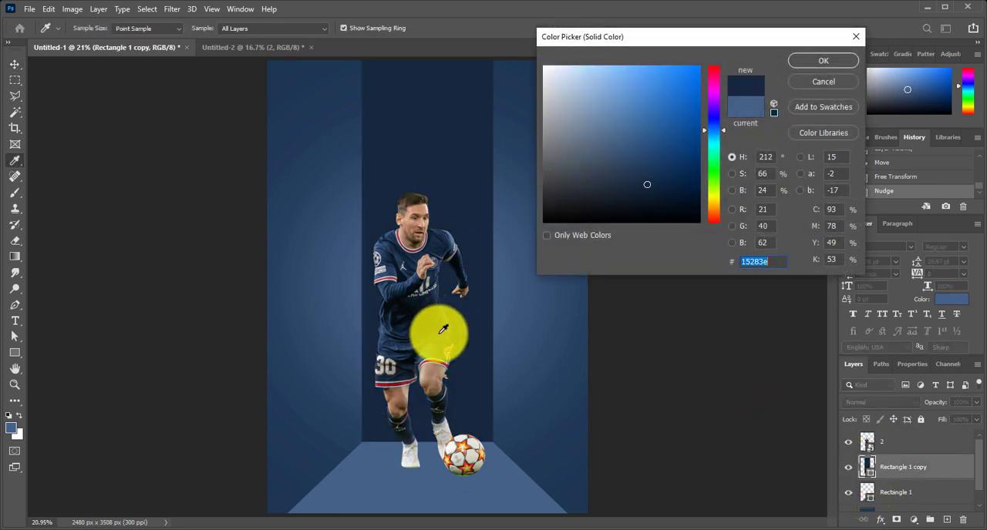
{"action": "left_click", "coordinate": [805, 66]}
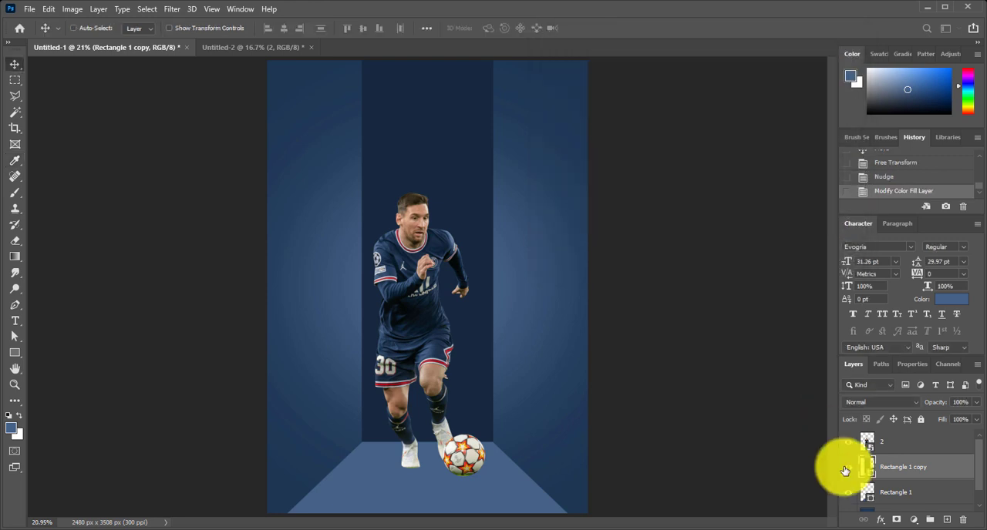
{"action": "double_click", "coordinate": [864, 492]}
{"action": "left_click", "coordinate": [476, 190]}
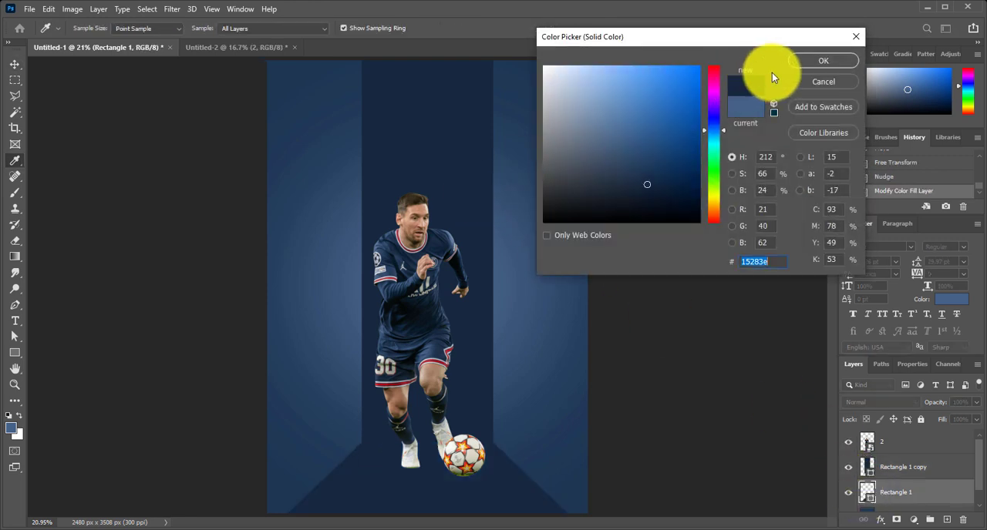
{"action": "left_click", "coordinate": [795, 62]}
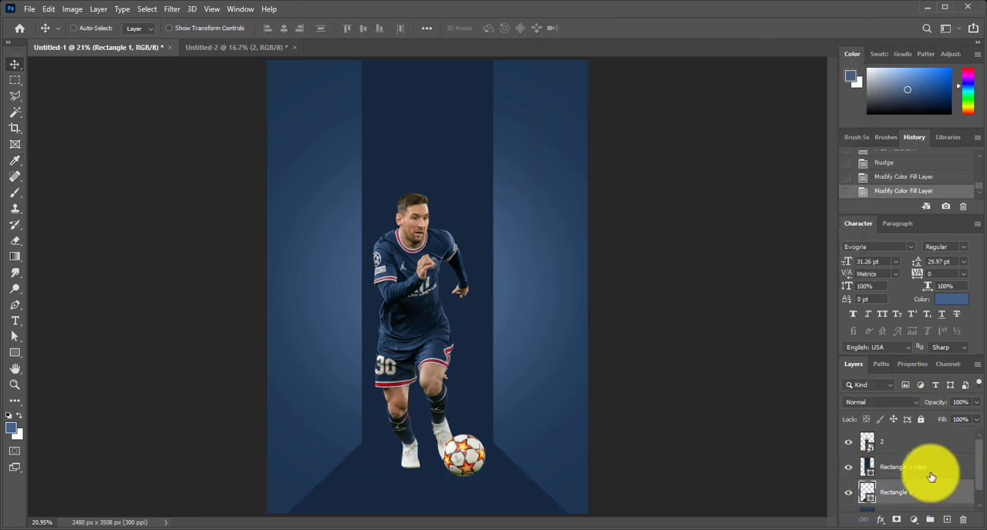
Create a new layer above Rectangle 1 copy and load the vertical rectangle's outline as a selection
{"action": "left_click", "coordinate": [946, 520]}
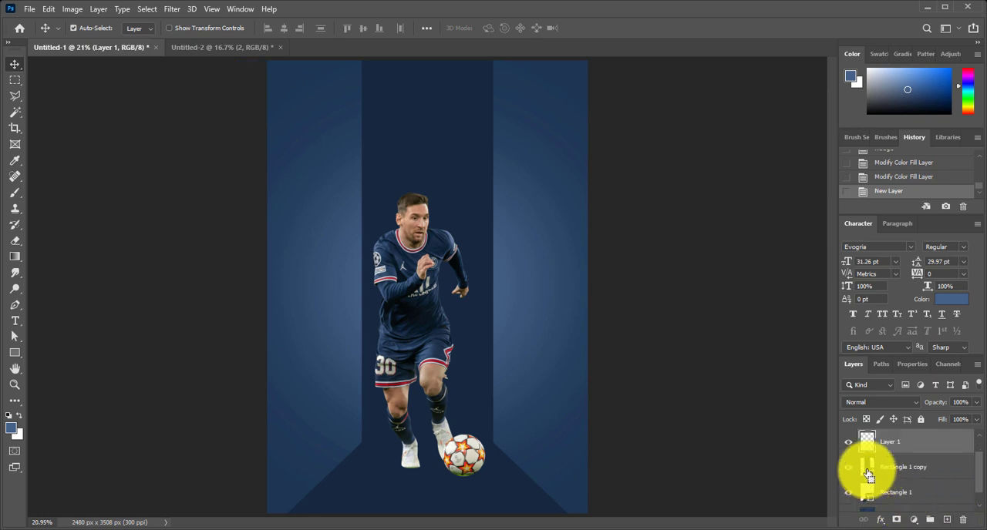
{"action": "left_click", "coordinate": [867, 472], "text": "ctrl"}
{"action": "left_click", "coordinate": [866, 492], "text": "ctrl"}
{"action": "left_click", "coordinate": [865, 472], "text": "ctrl"}
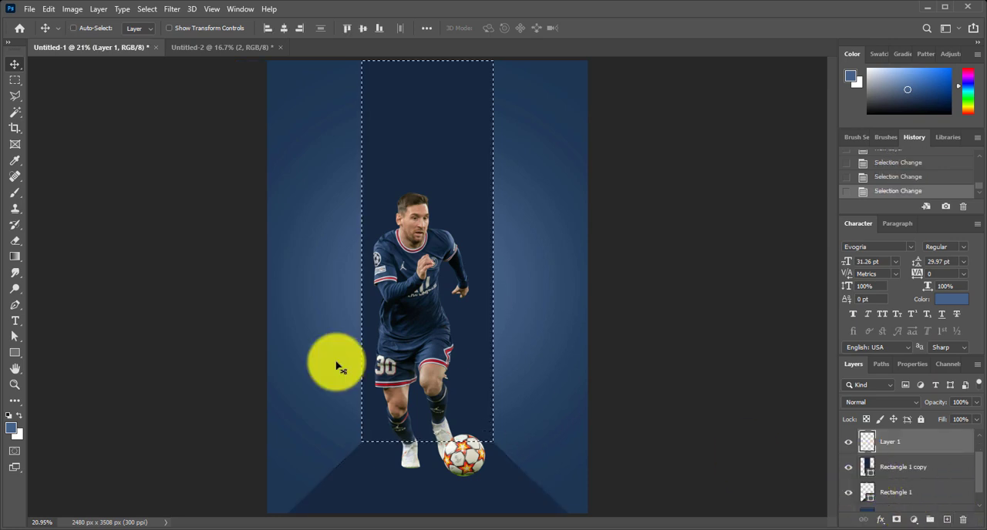
Paint soft black shadows along the vertical rectangle's lower edge and the floor trapezoid's upper edge, using a 300 px brush at 40% flow within each shape's selection
{"action": "key", "text": "b"}
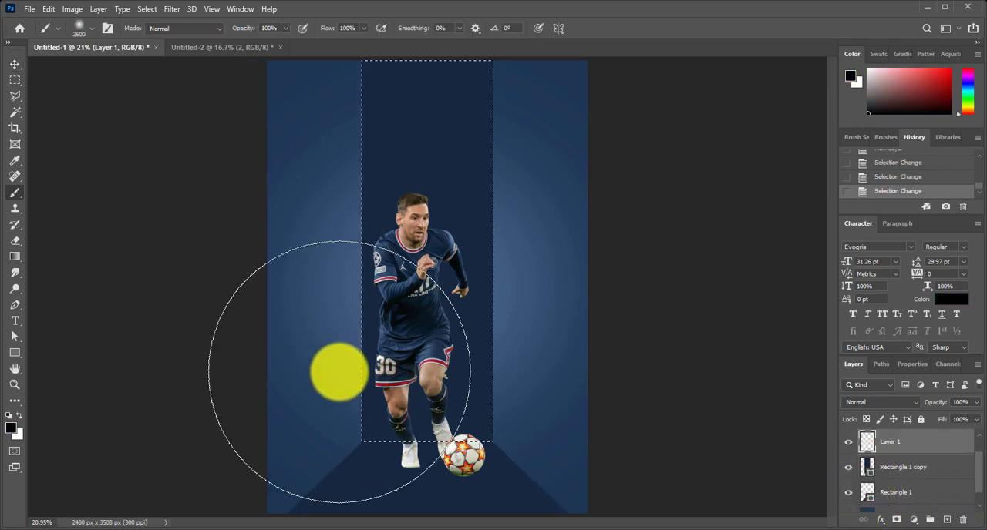
{"action": "key", "text": "bracketleft"}
{"action": "key", "text": "bracketleft"}
{"action": "key", "text": "bracketleft"}
{"action": "key", "text": "bracketleft"}
{"action": "key", "text": "bracketleft"}
{"action": "key", "text": "bracketleft"}
{"action": "key", "text": "bracketleft"}
{"action": "key", "text": "bracketleft"}
{"action": "key", "text": "bracketleft"}
{"action": "key", "text": "bracketleft"}
{"action": "key", "text": "bracketleft"}
{"action": "key", "text": "bracketleft"}
{"action": "key", "text": "bracketleft"}
{"action": "key", "text": "bracketleft"}
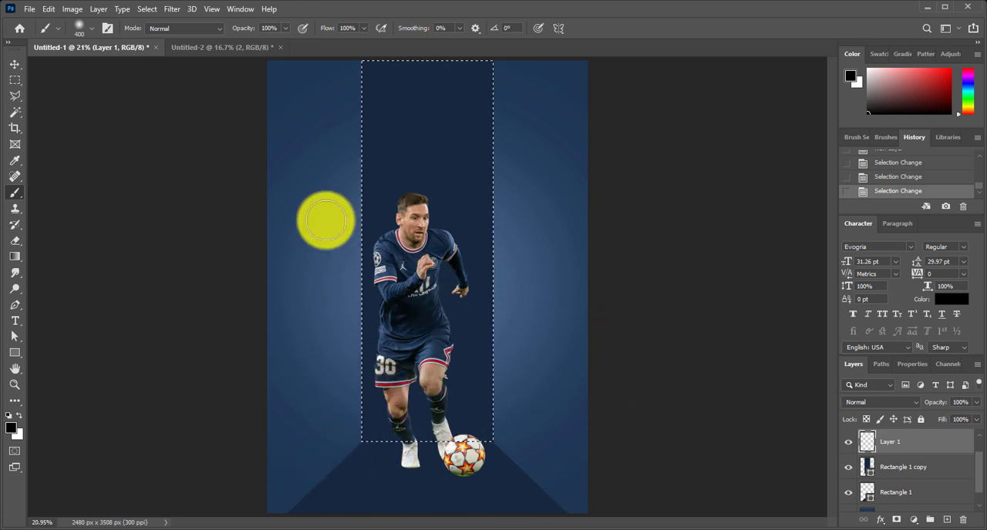
{"action": "left_click", "coordinate": [357, 28]}
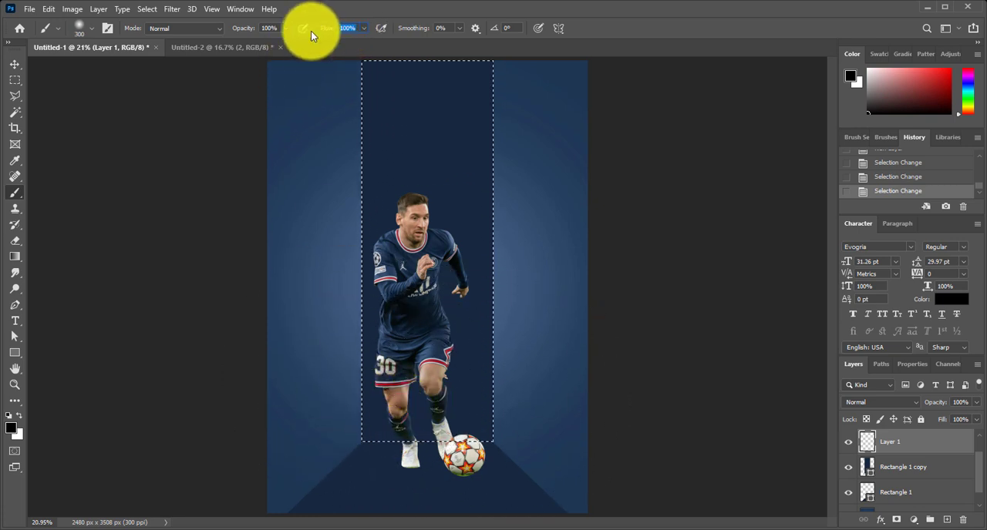
{"action": "type", "text": "40"}
{"action": "key", "text": "Return"}
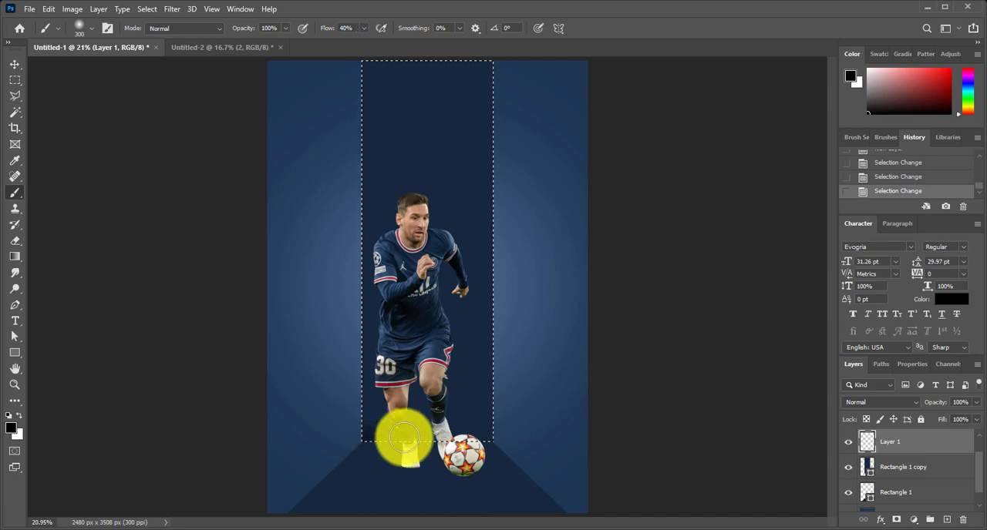
{"action": "left_click", "coordinate": [864, 491], "text": "ctrl"}
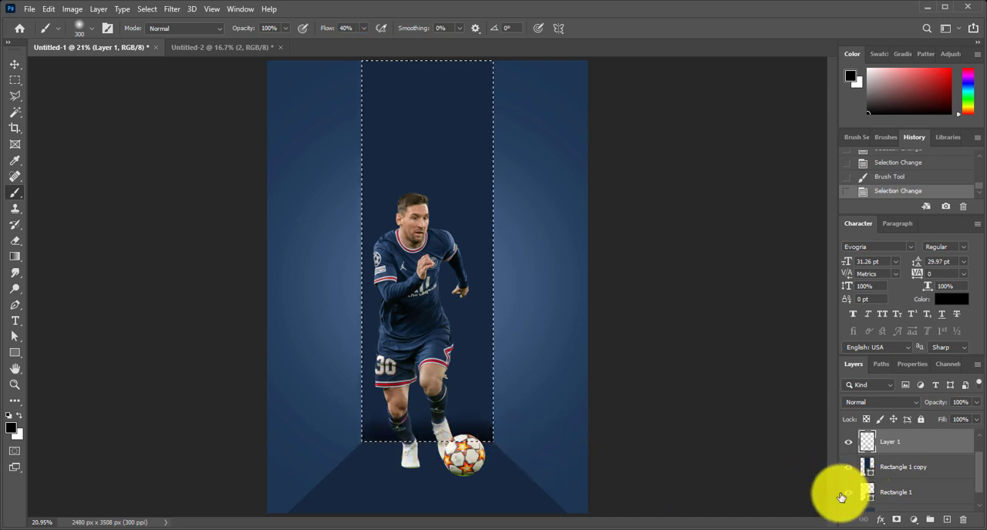
{"action": "left_click_drag", "start_coordinate": [366, 444], "coordinate": [531, 444]}
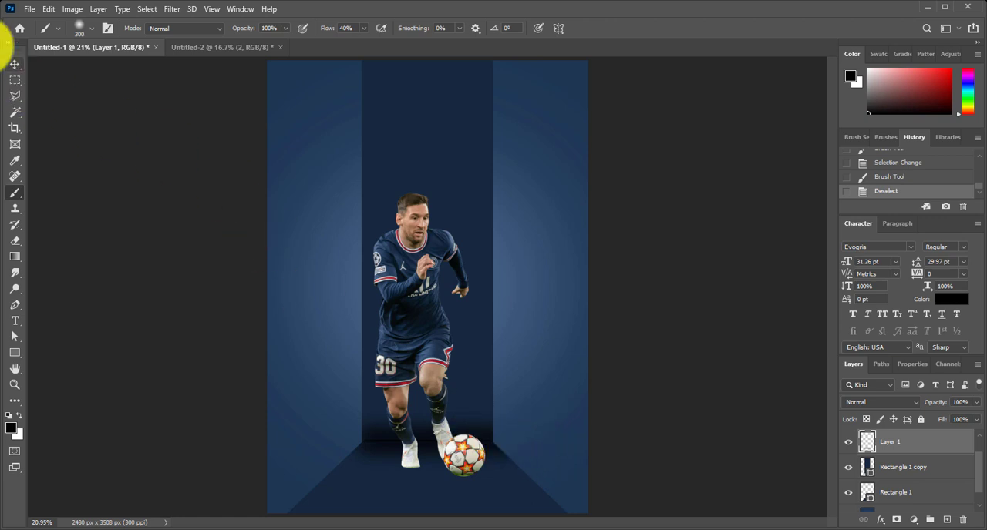
Nudge the vertical rectangle and the floor trapezoid slightly to tidy the seam between them
{"action": "left_click", "coordinate": [15, 65]}
{"action": "left_click", "coordinate": [897, 468]}
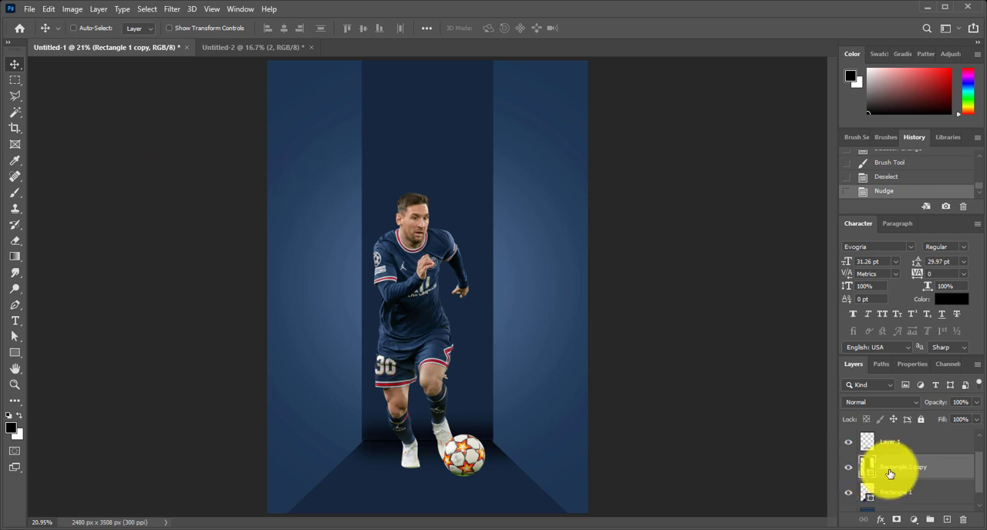
{"action": "left_click", "coordinate": [885, 493]}
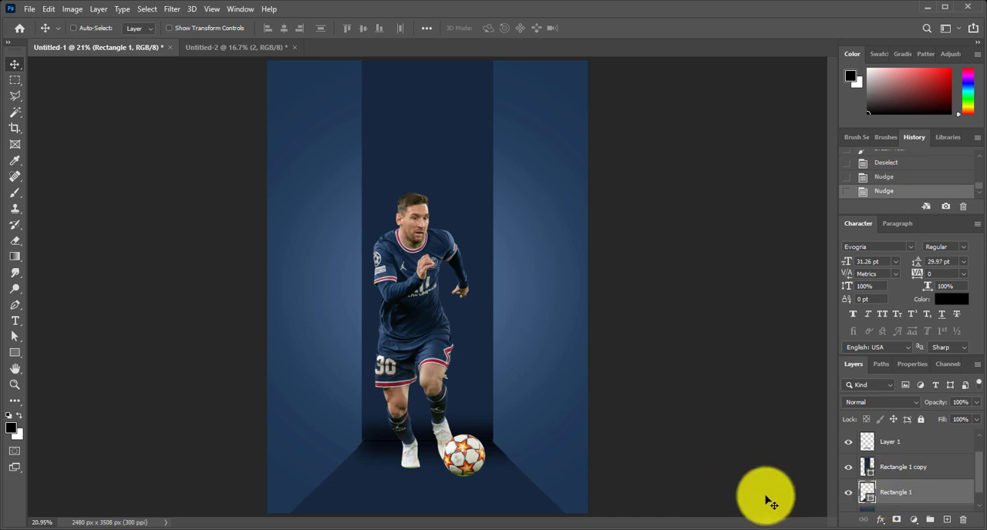
Bring the player pointing upward from Untitled-2 into the poster and place his layer directly above Rectangle 1 copy
{"action": "left_click", "coordinate": [898, 445]}
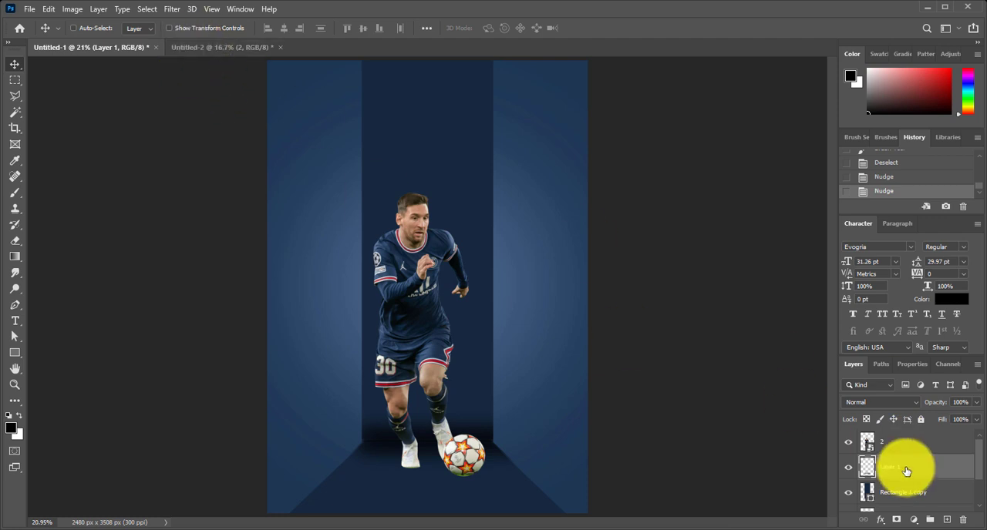
{"action": "scroll", "coordinate": [903, 478], "scroll_direction": "down", "scroll_amount": 1}
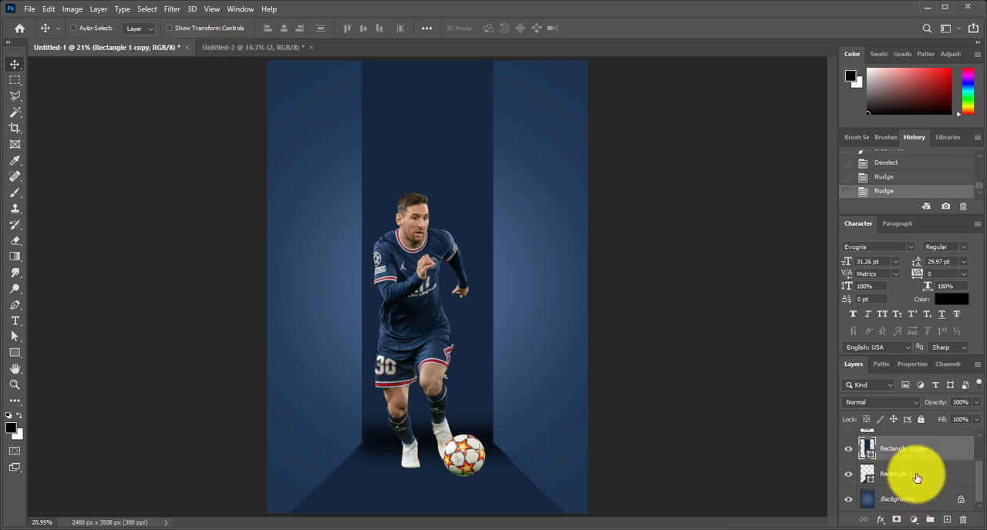
{"action": "left_click", "coordinate": [250, 49]}
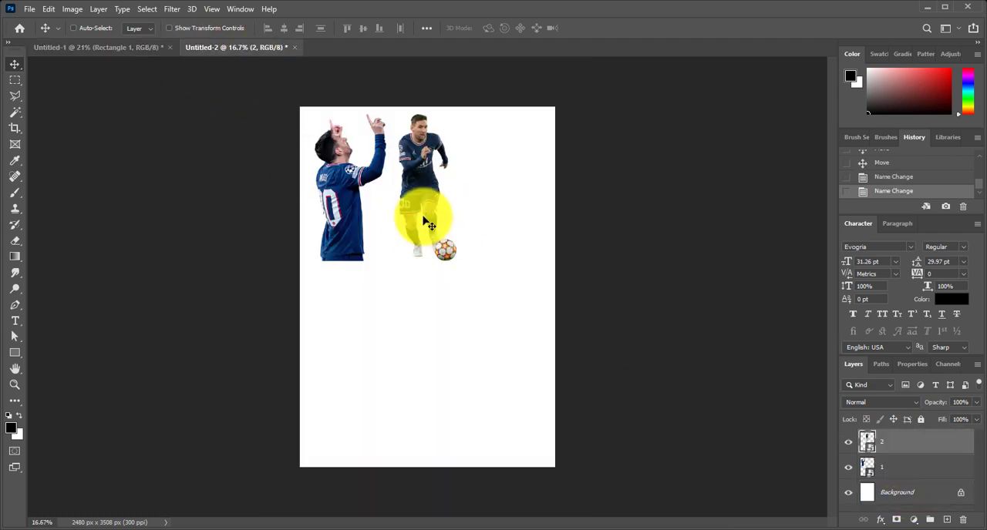
{"action": "left_click_drag", "start_coordinate": [343, 201], "coordinate": [398, 223]}
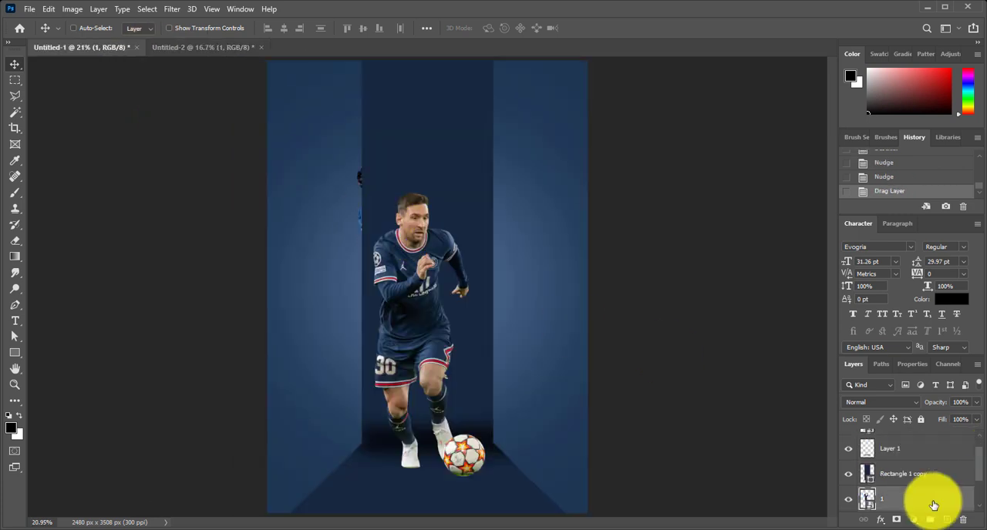
{"action": "left_click_drag", "start_coordinate": [933, 505], "coordinate": [898, 470]}
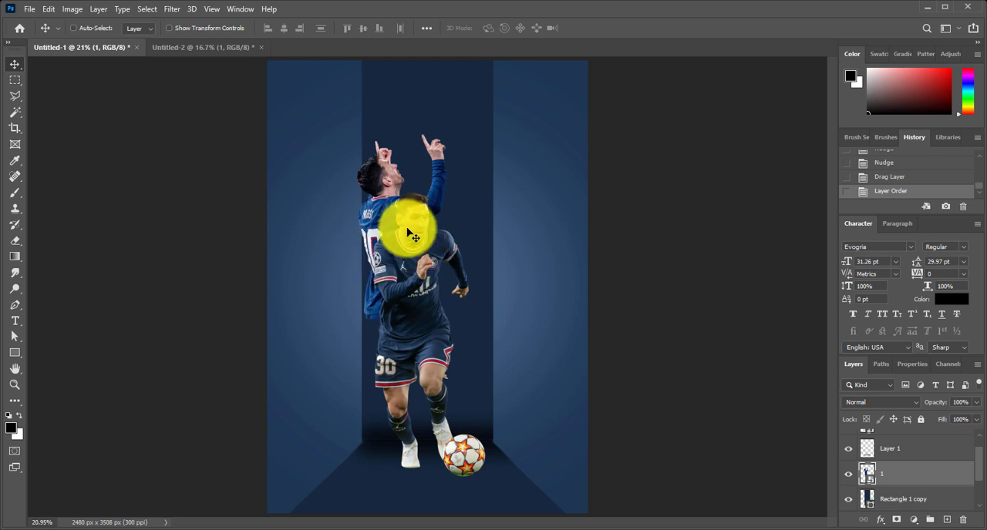
Move the pointing player up behind the running player, scale him to 24.15%, centre him horizontally, and nudge him slightly up
{"action": "left_click_drag", "start_coordinate": [409, 232], "coordinate": [429, 159]}
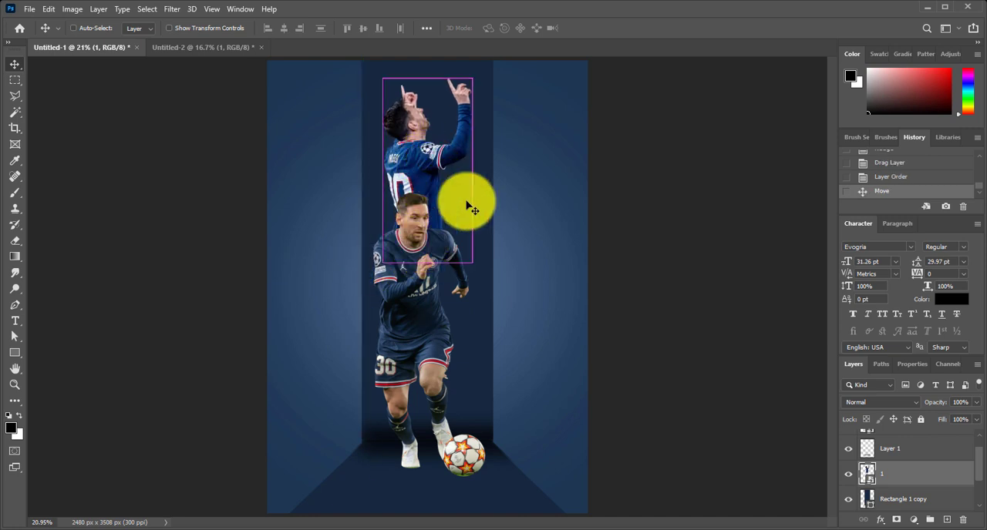
{"action": "key", "text": "ctrl+t"}
{"action": "left_click_drag", "start_coordinate": [473, 262], "coordinate": [451, 313]}
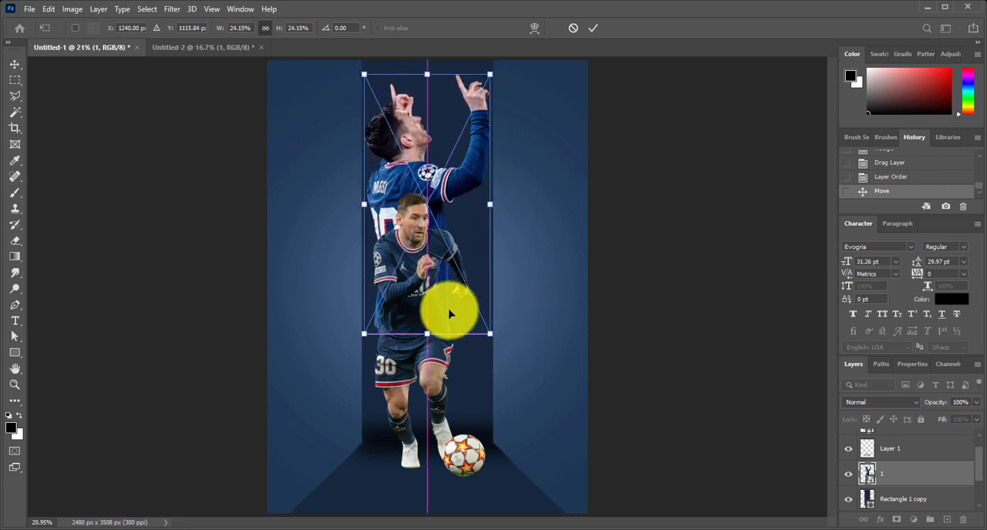
{"action": "key", "text": "Return"}
{"action": "key", "text": "Up"}
{"action": "key", "text": "Up"}
{"action": "key", "text": "Up"}
{"action": "key", "text": "Up"}
{"action": "key", "text": "Up"}
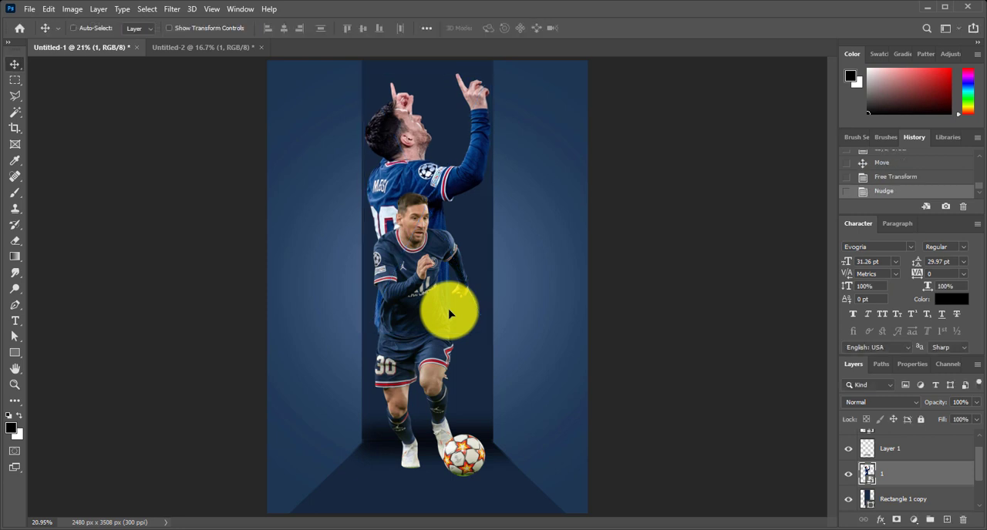
Set the pointing player's layer to the Luminosity blend mode
{"action": "left_click", "coordinate": [879, 409]}
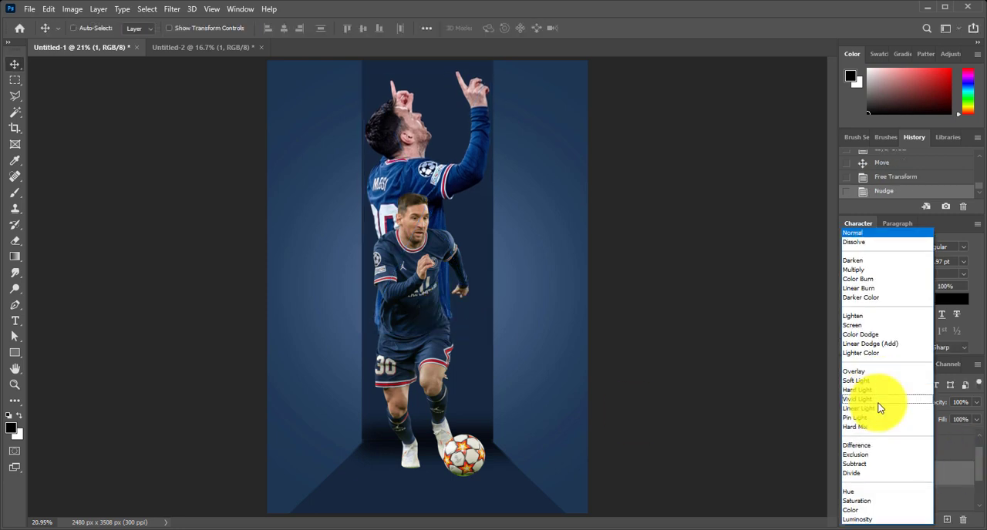
{"action": "left_click", "coordinate": [877, 521]}
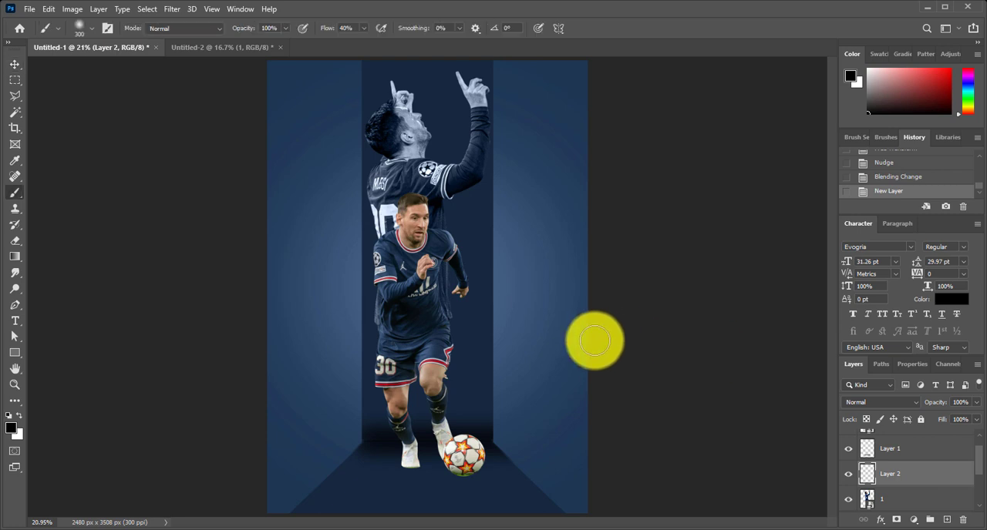
On new Layer 2 above the pointing player, paint a soft glow over his lower body in blue sampled from the canvas, with a very large brush
{"action": "key", "text": "i"}
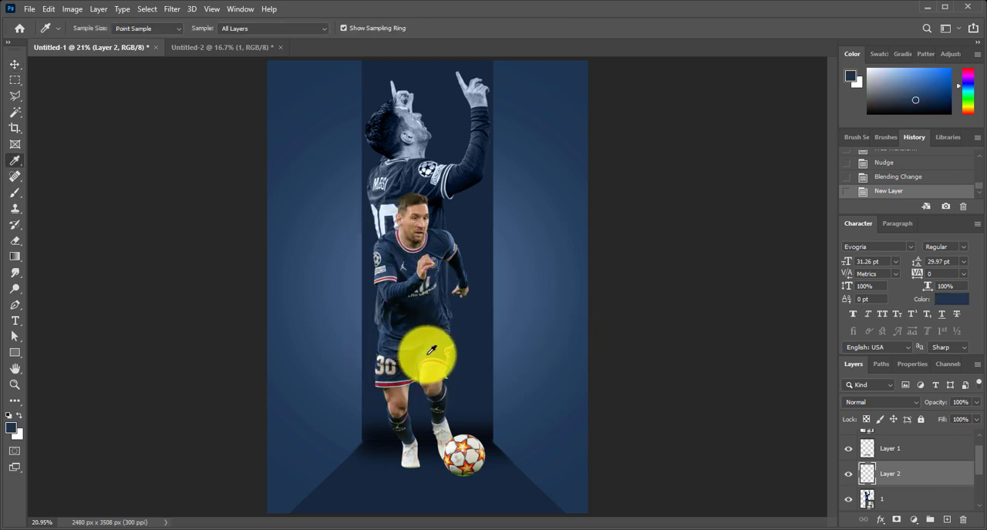
{"action": "left_click", "coordinate": [430, 351]}
{"action": "key", "text": "b"}
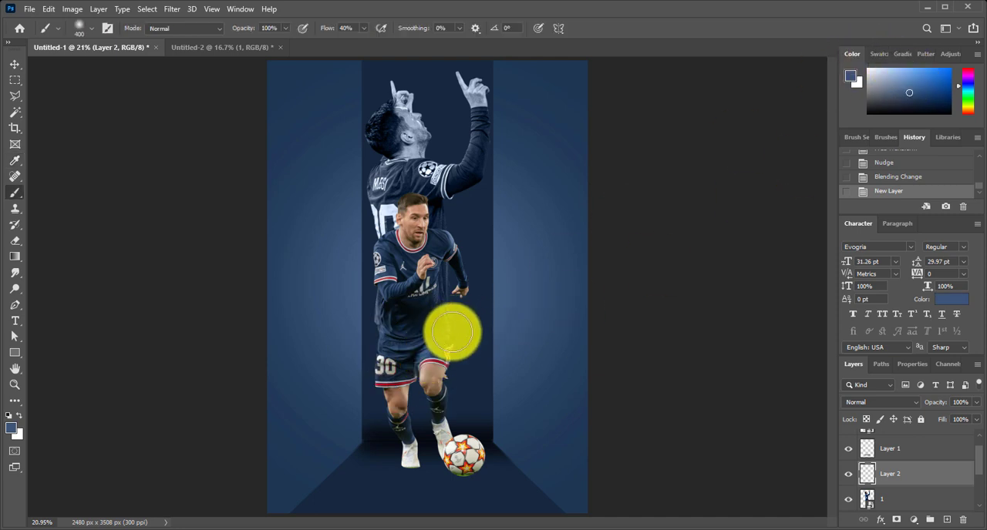
{"action": "key", "text": "bracketright"}
{"action": "key", "text": "bracketright"}
{"action": "key", "text": "bracketright"}
{"action": "key", "text": "bracketright"}
{"action": "key", "text": "bracketright"}
{"action": "key", "text": "bracketright"}
{"action": "key", "text": "bracketright"}
{"action": "key", "text": "bracketright"}
{"action": "key", "text": "bracketright"}
{"action": "key", "text": "bracketright"}
{"action": "key", "text": "bracketright"}
{"action": "key", "text": "bracketright"}
{"action": "key", "text": "bracketright"}
{"action": "key", "text": "bracketright"}
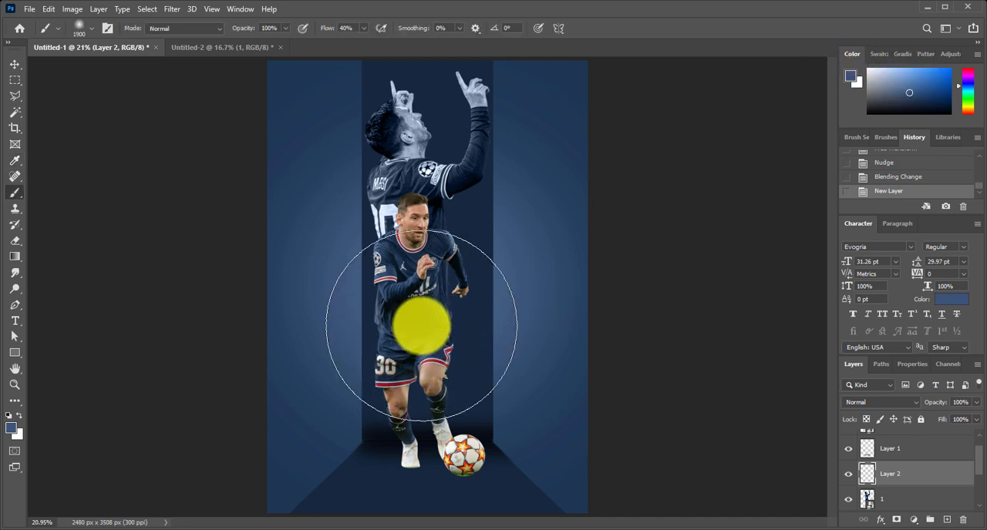
{"action": "left_click", "coordinate": [421, 325]}
{"action": "left_click", "coordinate": [432, 298]}
{"action": "left_click", "coordinate": [435, 297]}
{"action": "key", "text": "bracketright"}
{"action": "key", "text": "bracketright"}
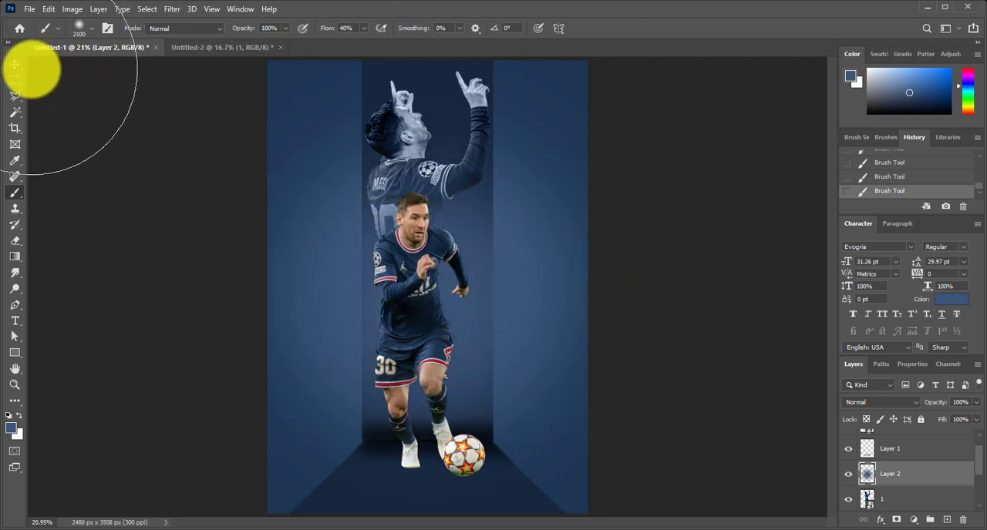
{"action": "left_click", "coordinate": [14, 64]}
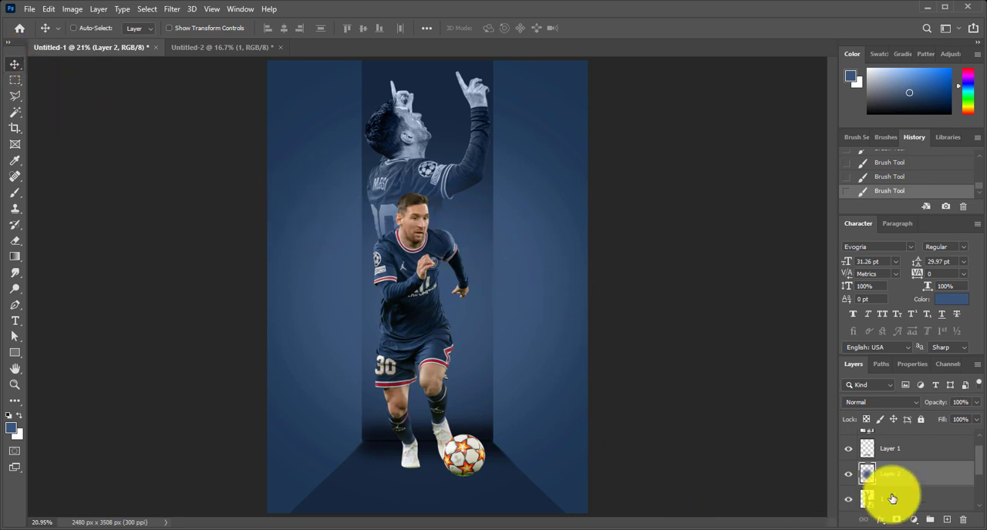
Unlock the background layer, group it with Rectangle 1 and Rectangle 1 copy, and name the group BG
{"action": "left_click_drag", "start_coordinate": [894, 498], "coordinate": [899, 455]}
{"action": "scroll", "coordinate": [886, 474], "scroll_direction": "down", "scroll_amount": 3}
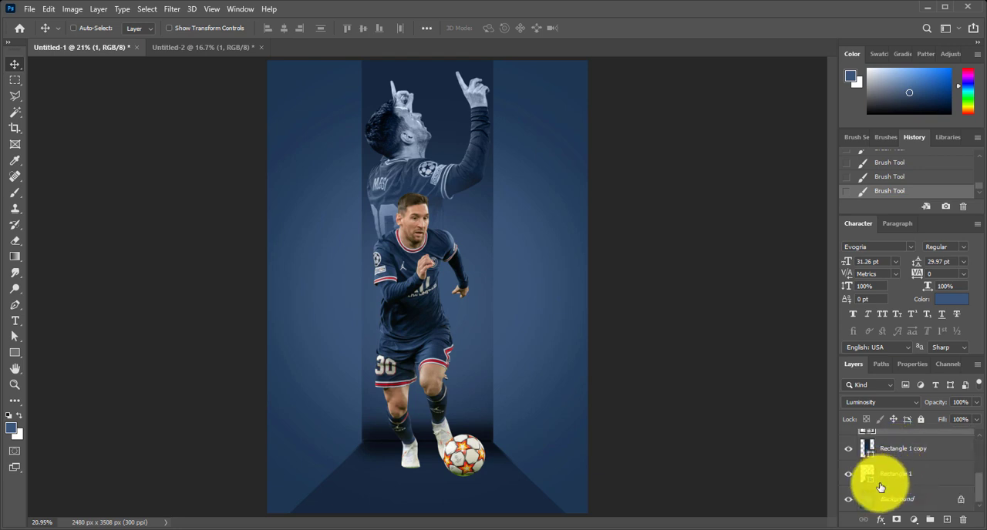
{"action": "left_click", "coordinate": [903, 492]}
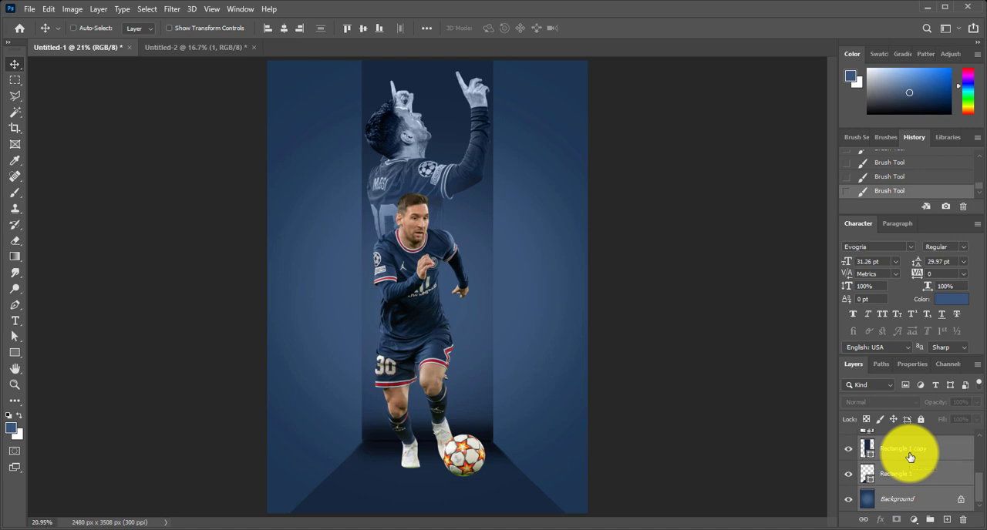
{"action": "left_click", "coordinate": [961, 502]}
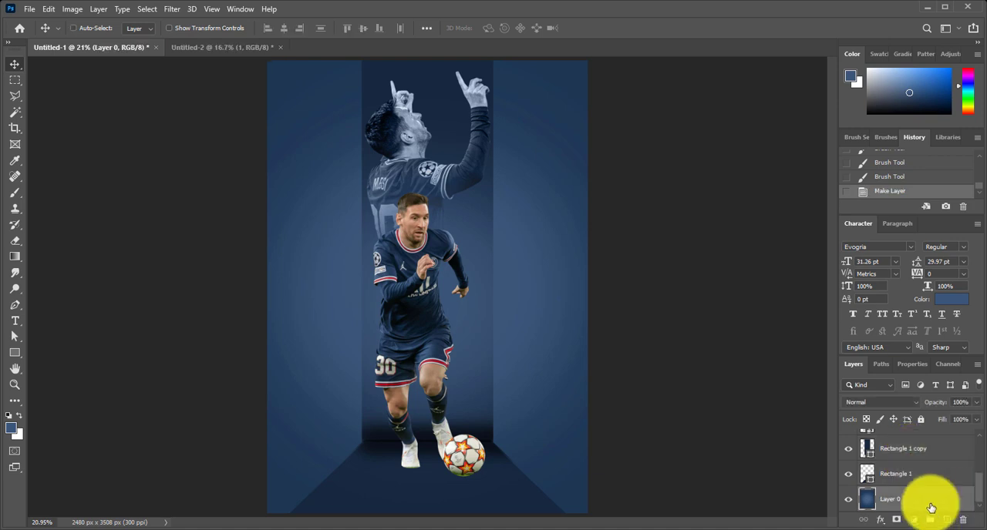
{"action": "left_click", "coordinate": [939, 453]}
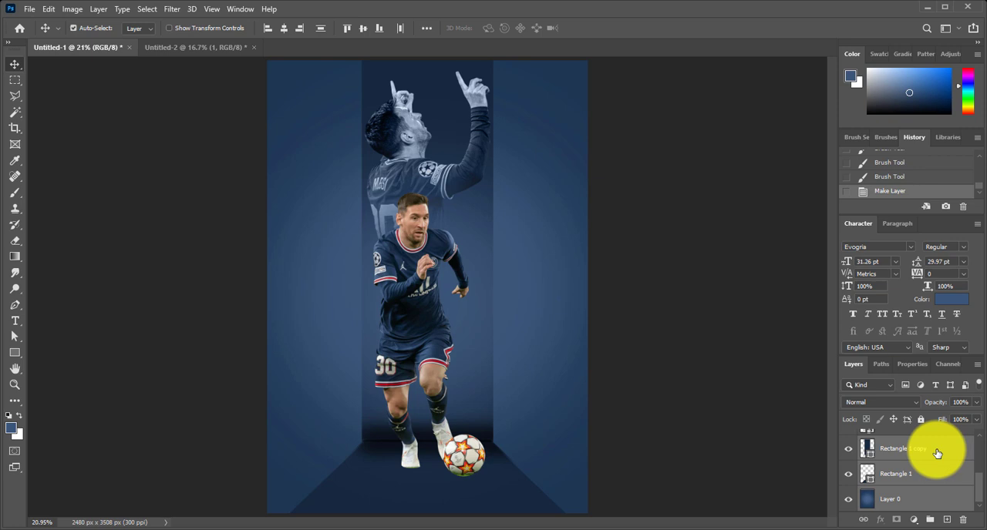
{"action": "key", "text": "ctrl+g"}
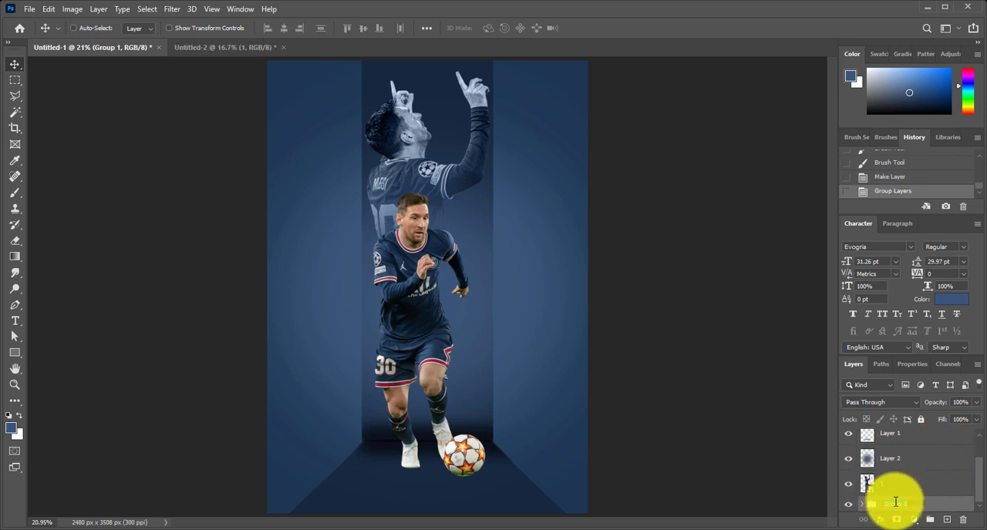
{"action": "type", "text": "BG"}
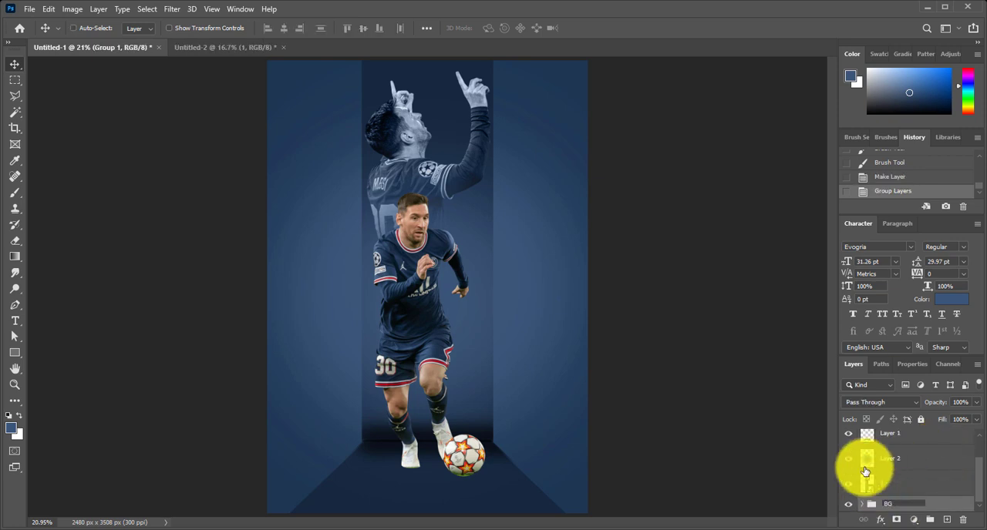
Group Layer 1 and Layer 2, which hold the painted shadow and glow
{"action": "left_click", "coordinate": [914, 468]}
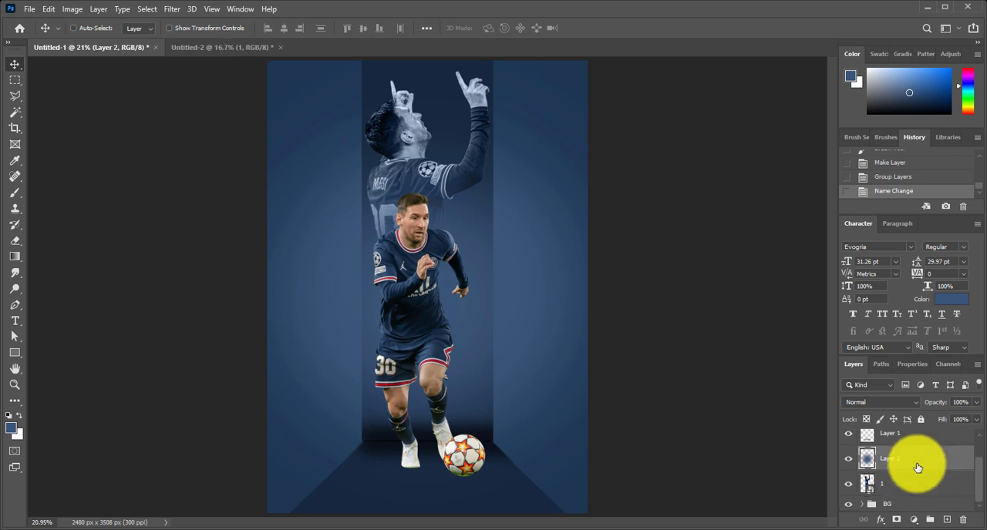
{"action": "left_click", "coordinate": [913, 487]}
{"action": "left_click", "coordinate": [914, 460]}
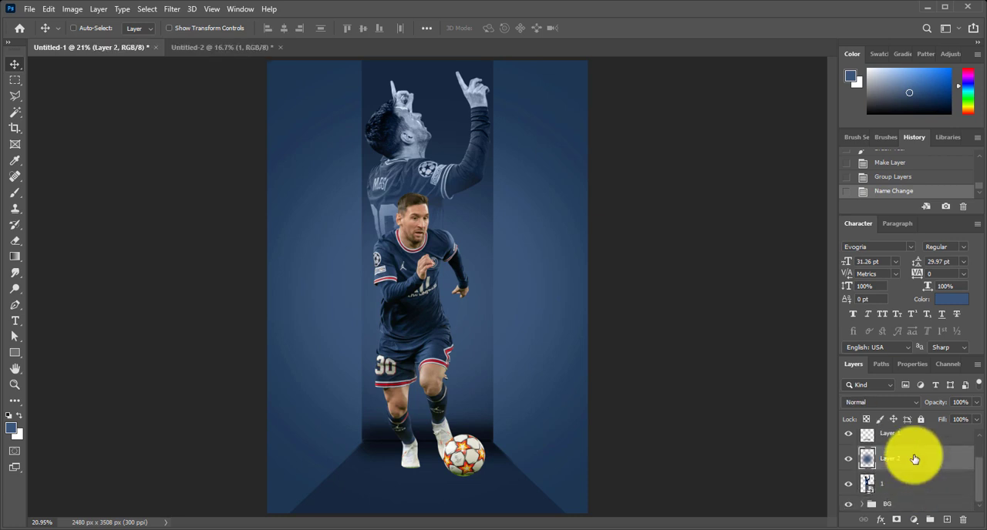
{"action": "left_click", "coordinate": [916, 434], "text": "shift"}
{"action": "scroll", "coordinate": [924, 453], "scroll_direction": "up", "scroll_amount": 1}
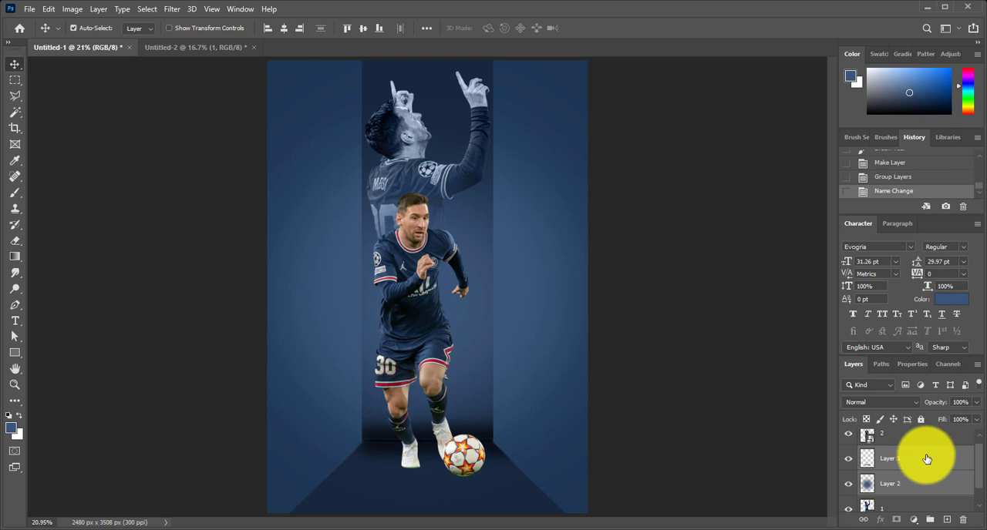
{"action": "key", "text": "ctrl+g"}
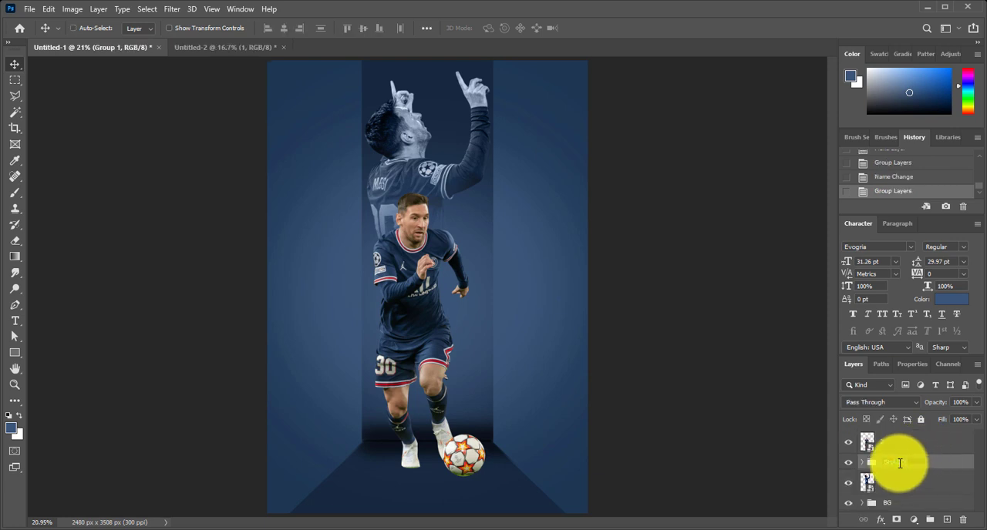
Name the painted shadow group SHADOWS, and rename the pointing player's layer Image 1 and the running player's layer Image 2
{"action": "left_click", "coordinate": [906, 481]}
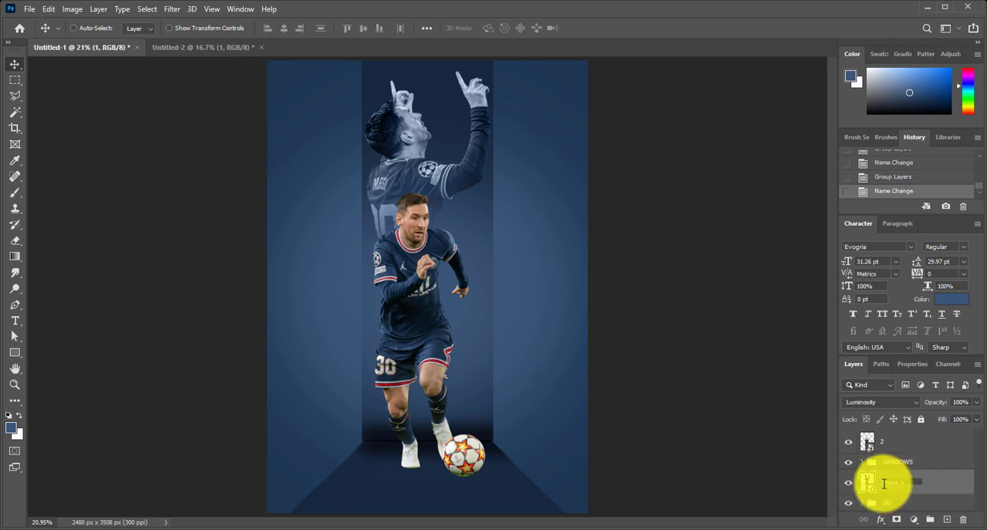
{"action": "left_click", "coordinate": [881, 446]}
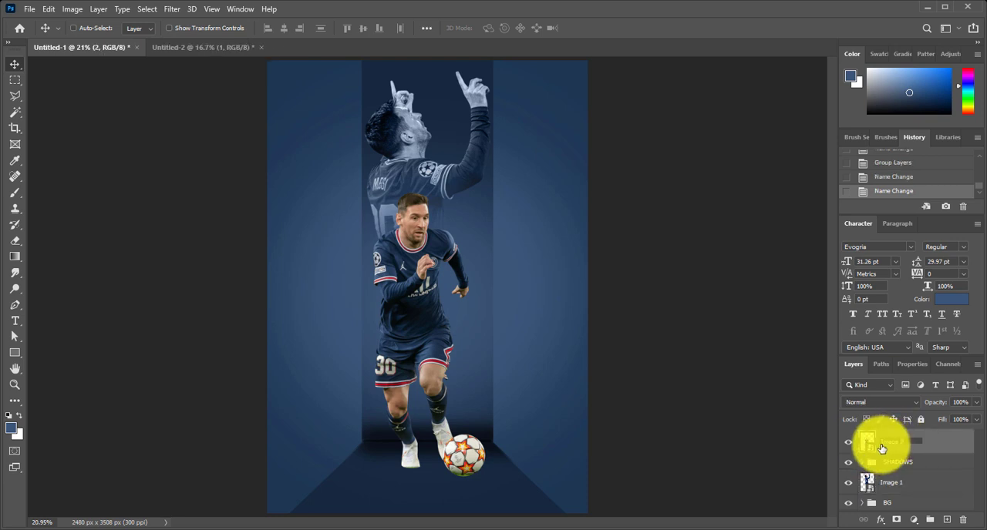
{"action": "key", "text": "Return"}
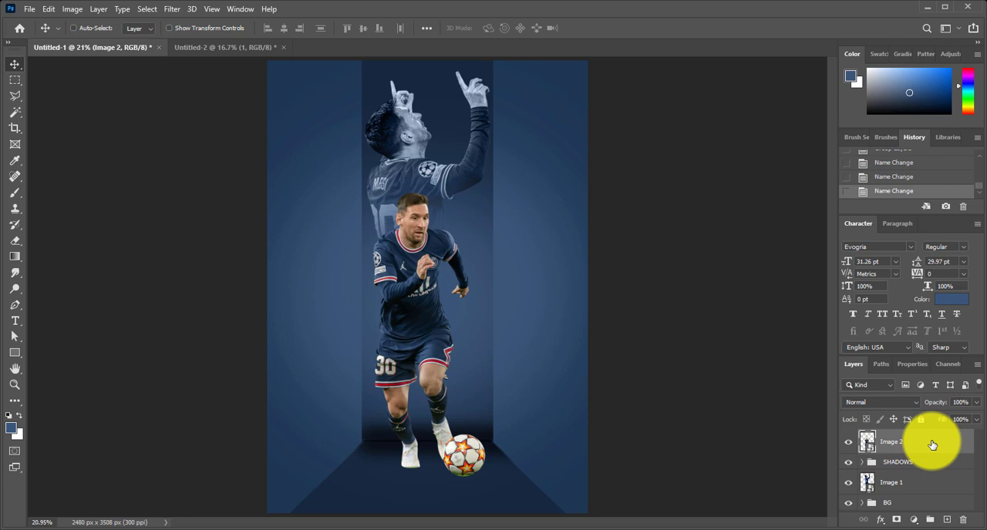
Rasterize the Image 1 layer and undo the extra copy made of it
{"action": "left_click", "coordinate": [939, 484]}
{"action": "right_click", "coordinate": [939, 484]}
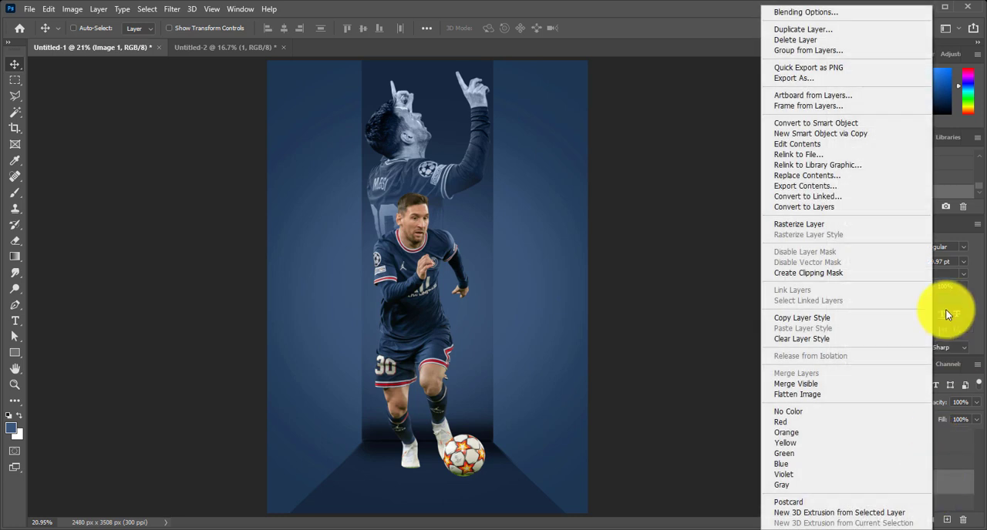
{"action": "left_click", "coordinate": [839, 224]}
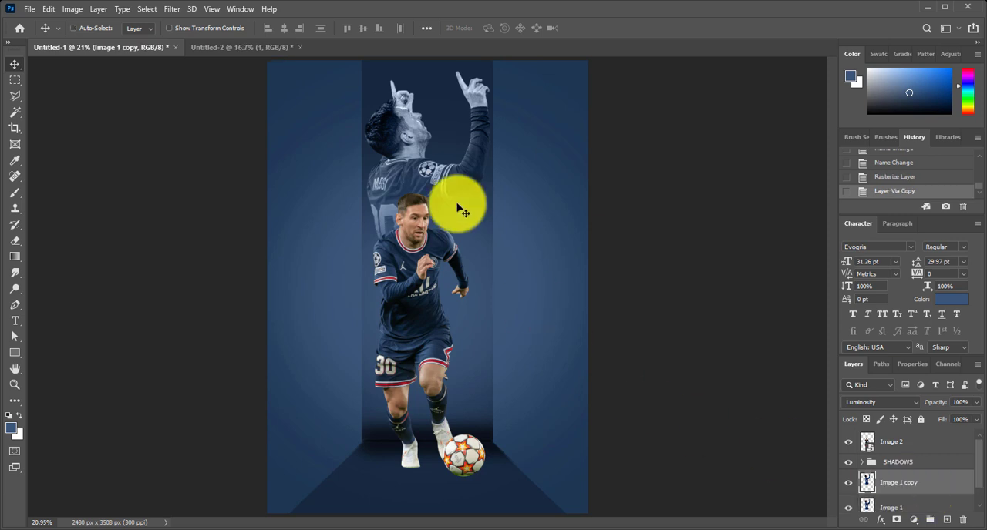
{"action": "key", "text": "ctrl+z"}
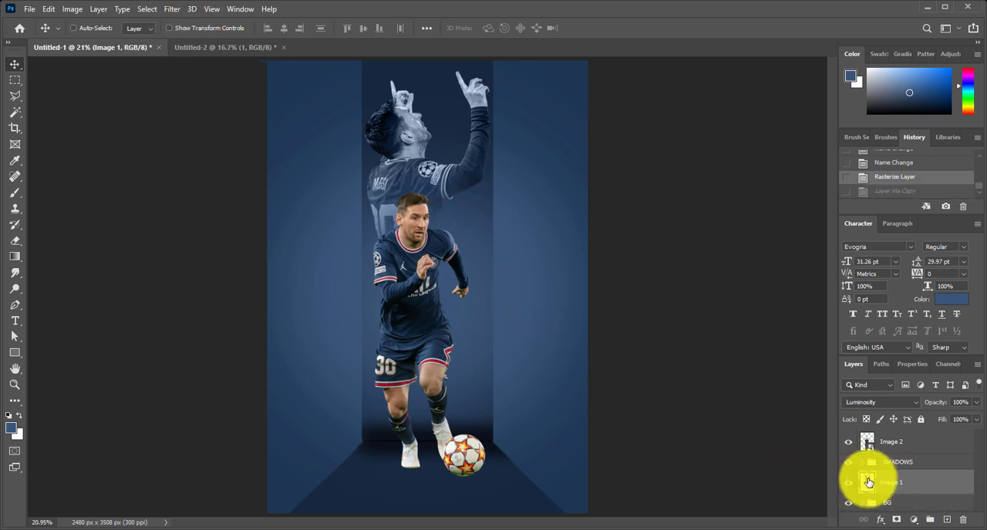
Apply the Sharpen filter twice to the Image 1 layer
{"action": "left_click", "coordinate": [171, 9]}
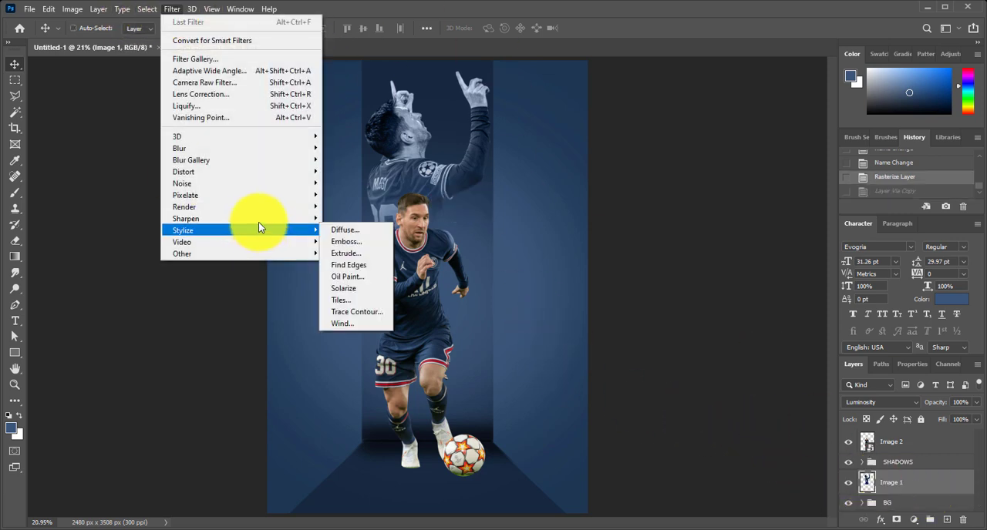
{"action": "mouse_move", "coordinate": [308, 218]}
{"action": "left_click", "coordinate": [343, 231]}
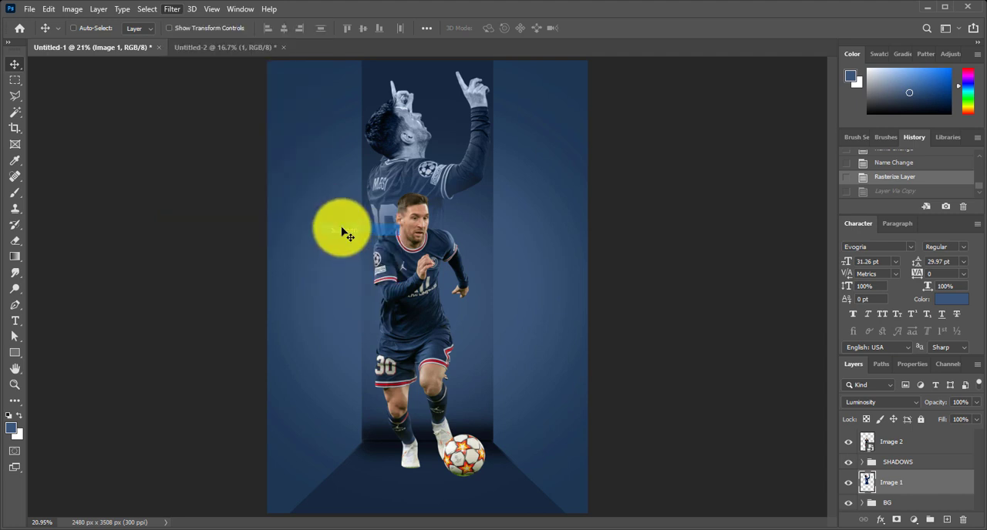
{"action": "left_click", "coordinate": [173, 9]}
{"action": "left_click", "coordinate": [176, 19]}
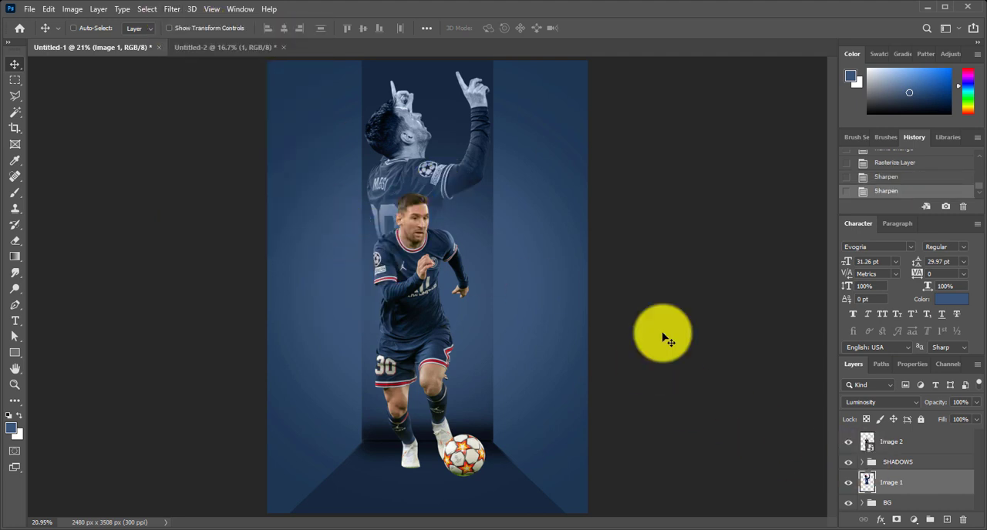
Duplicate the sharpened Image 1 layer
{"action": "left_click", "coordinate": [147, 9]}
{"action": "mouse_move", "coordinate": [171, 8]}
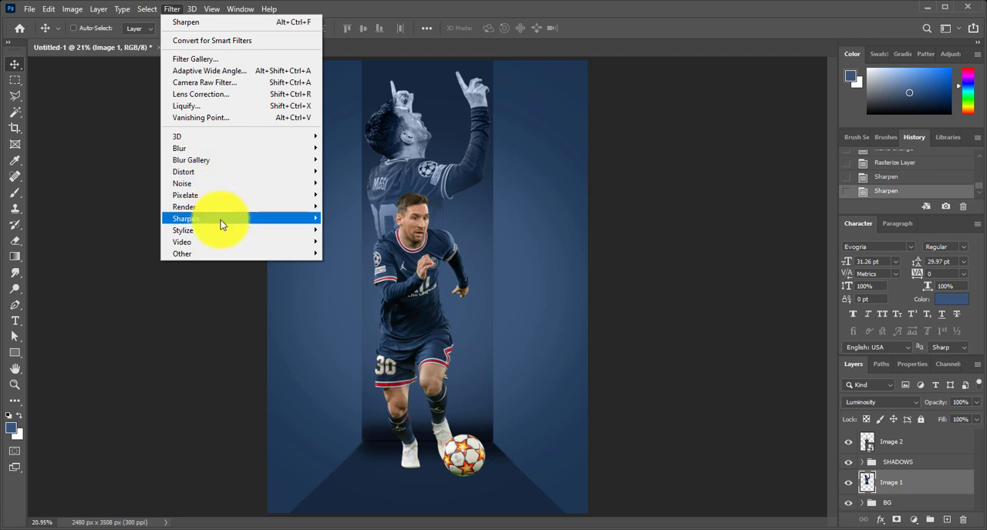
{"action": "mouse_move", "coordinate": [226, 220]}
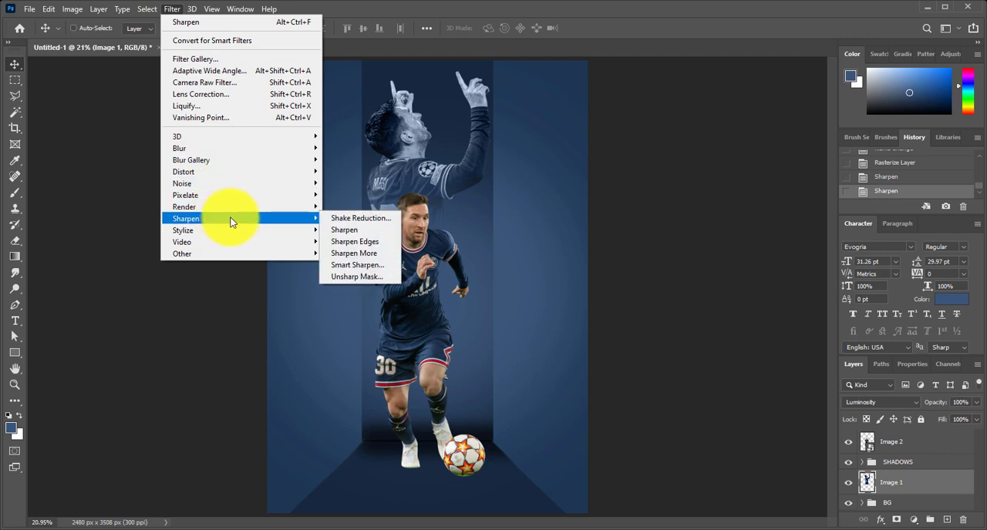
{"action": "left_click", "coordinate": [896, 482]}
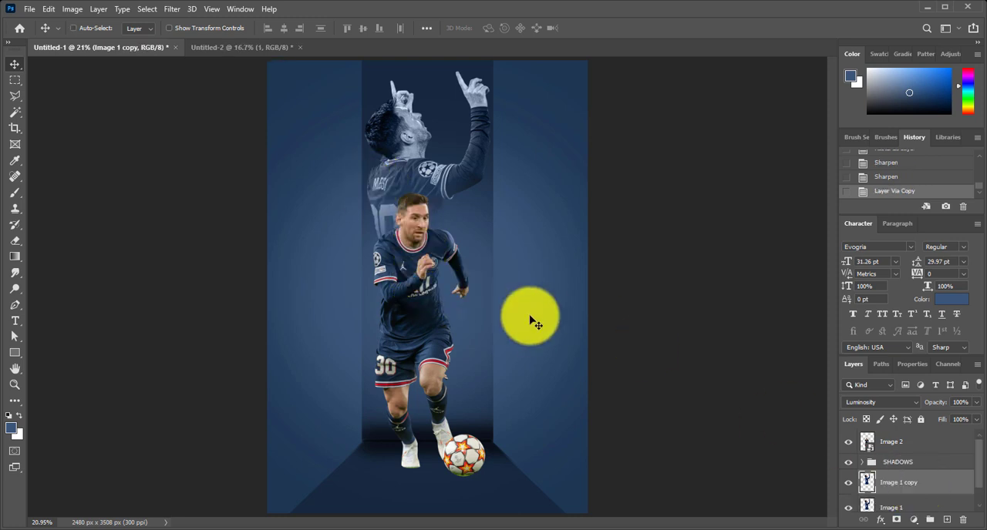
{"action": "left_click", "coordinate": [74, 10]}
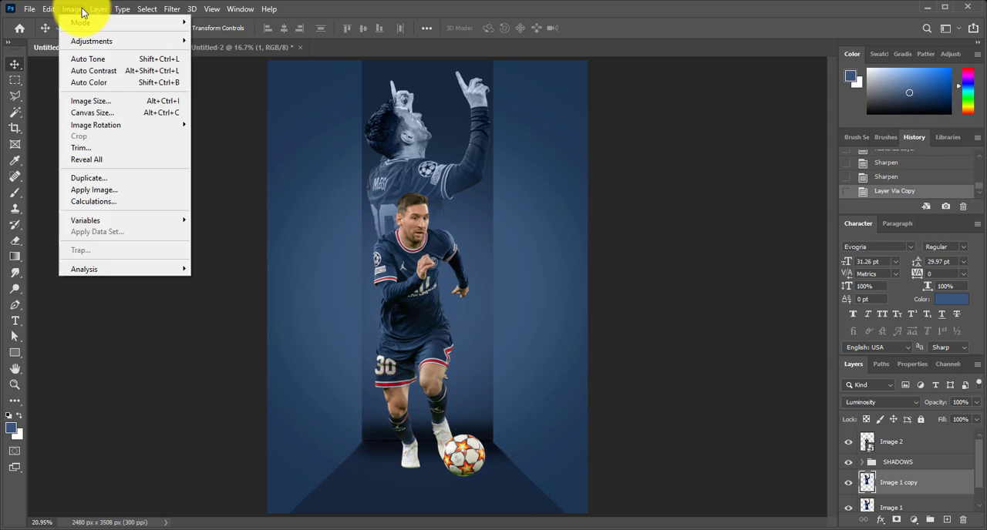
{"action": "mouse_move", "coordinate": [89, 11]}
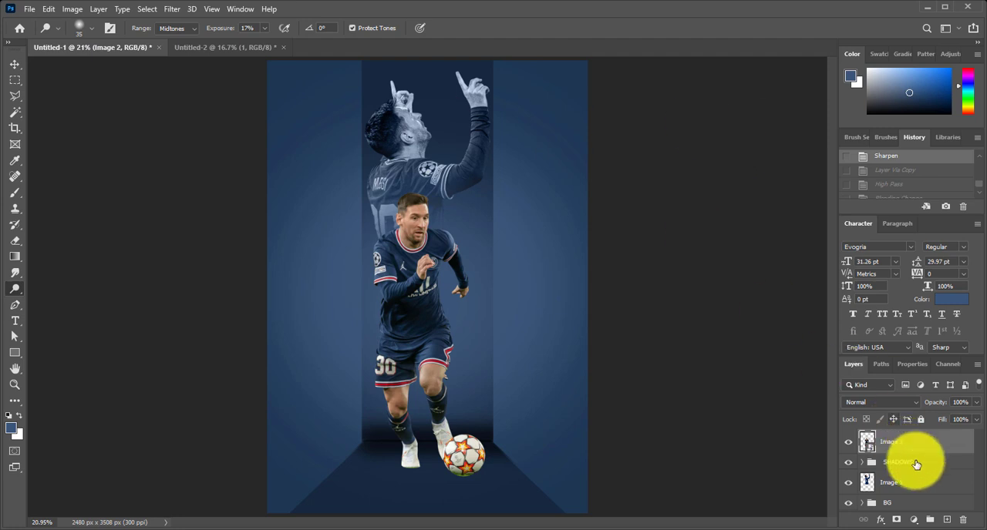
Try the High Pass filter with the Overlay blend mode directly on the Image 2 layer
{"action": "left_click", "coordinate": [171, 10]}
{"action": "mouse_move", "coordinate": [209, 256]}
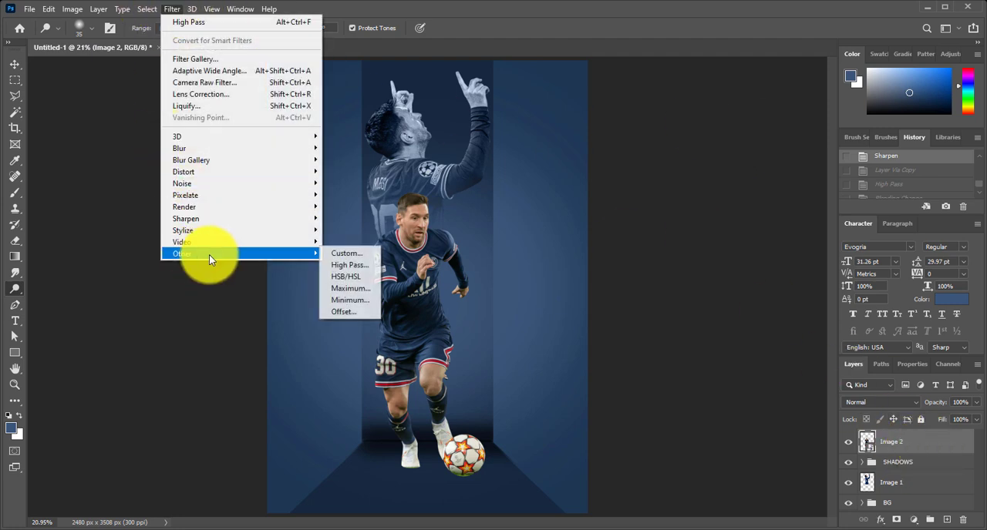
{"action": "left_click", "coordinate": [341, 266]}
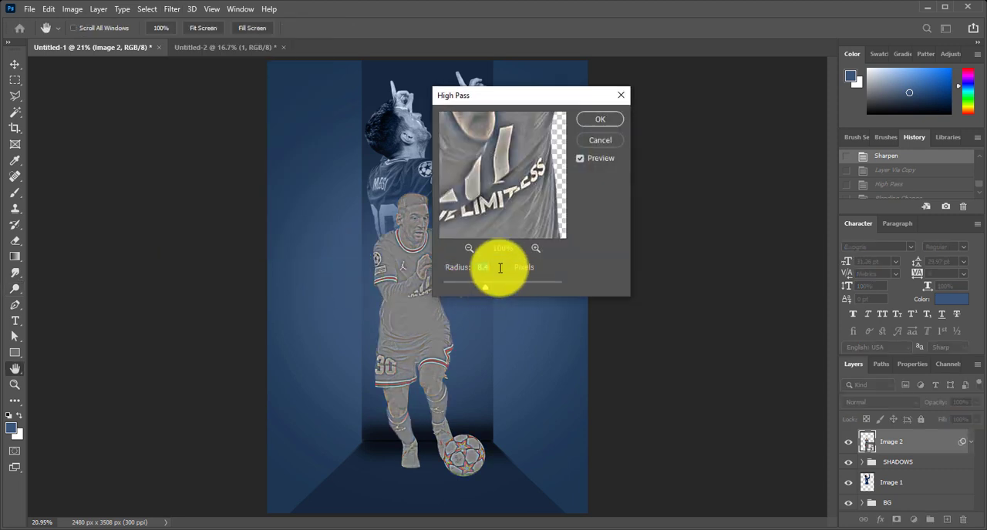
{"action": "left_click", "coordinate": [599, 118]}
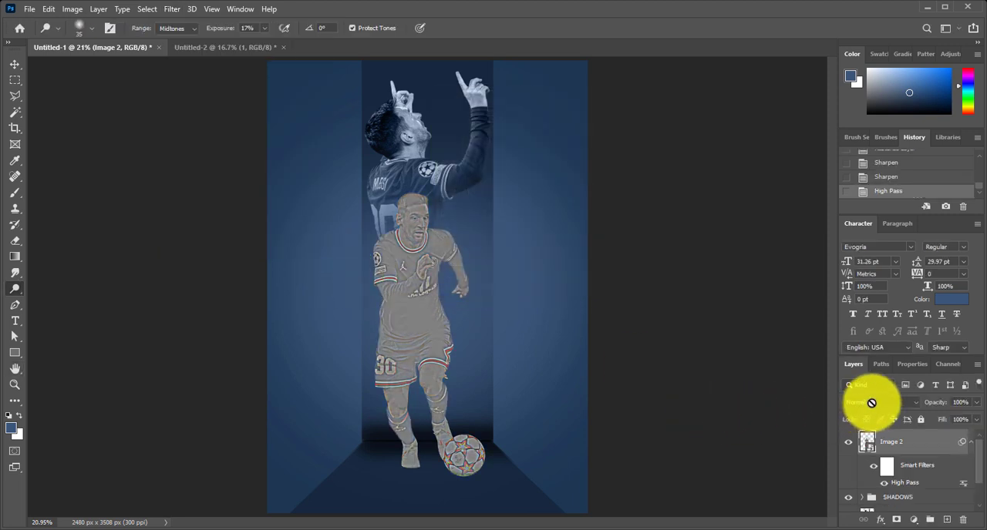
{"action": "left_click", "coordinate": [873, 404]}
{"action": "left_click", "coordinate": [870, 383]}
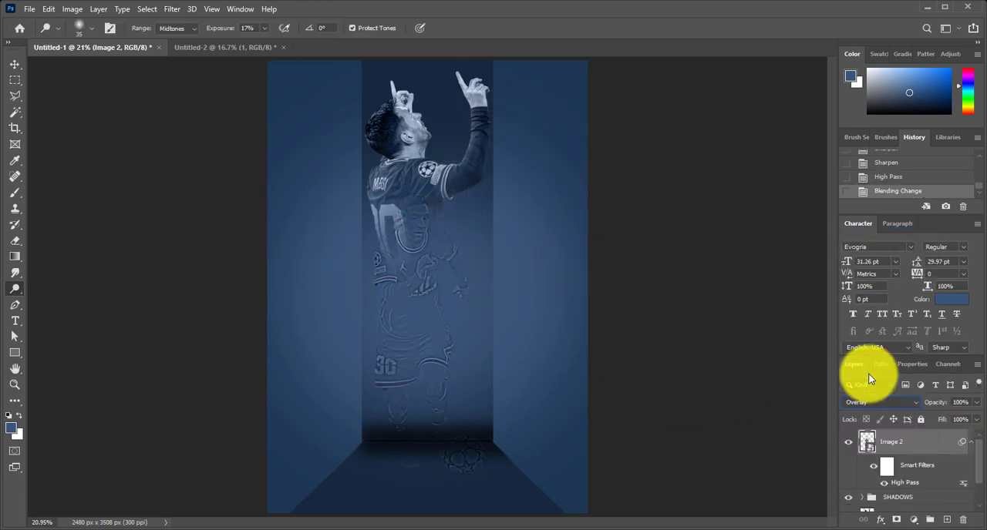
{"action": "key", "text": "ctrl+z"}
{"action": "key", "text": "ctrl+z"}
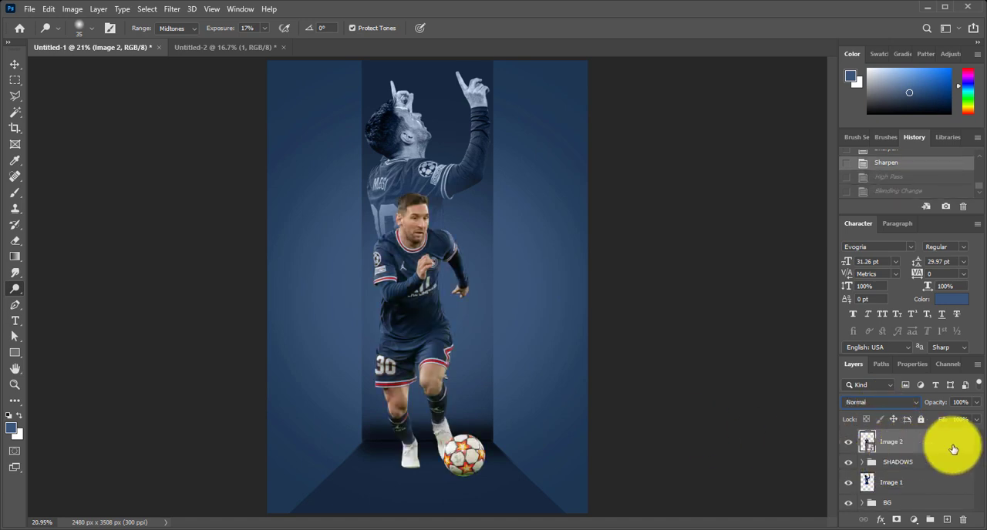
Duplicate the Image 2 layer and apply a High Pass filter with a 10.0 pixel radius to the copy
{"action": "key", "text": "ctrl+j"}
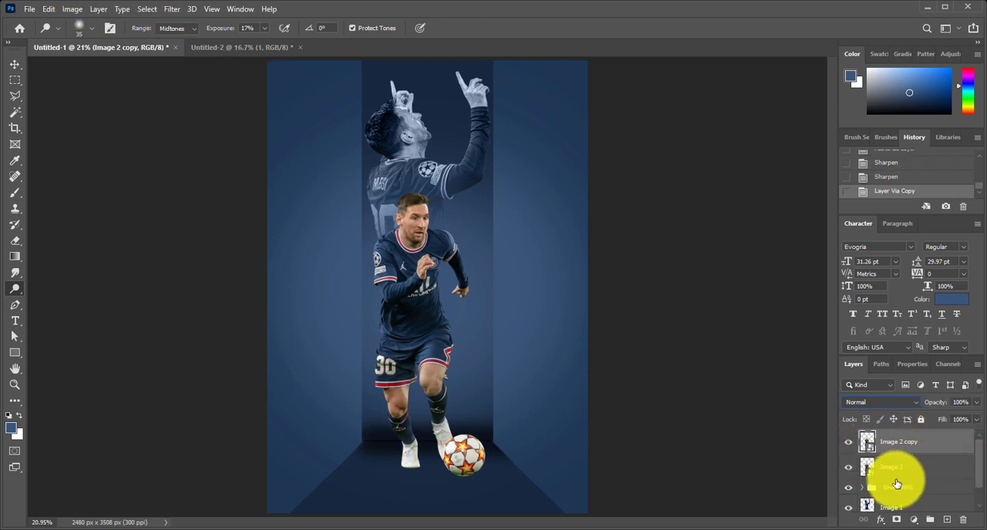
{"action": "left_click", "coordinate": [171, 9]}
{"action": "mouse_move", "coordinate": [229, 250]}
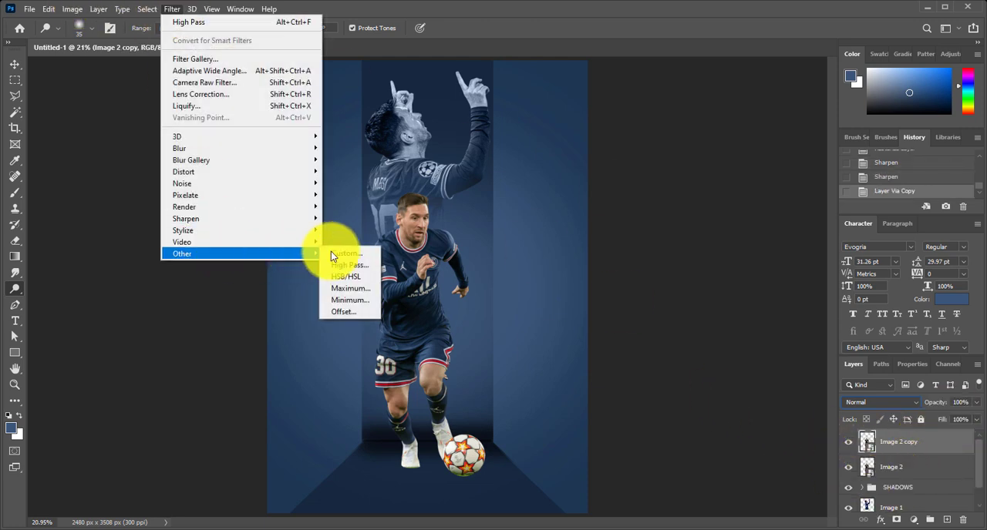
{"action": "left_click", "coordinate": [345, 258]}
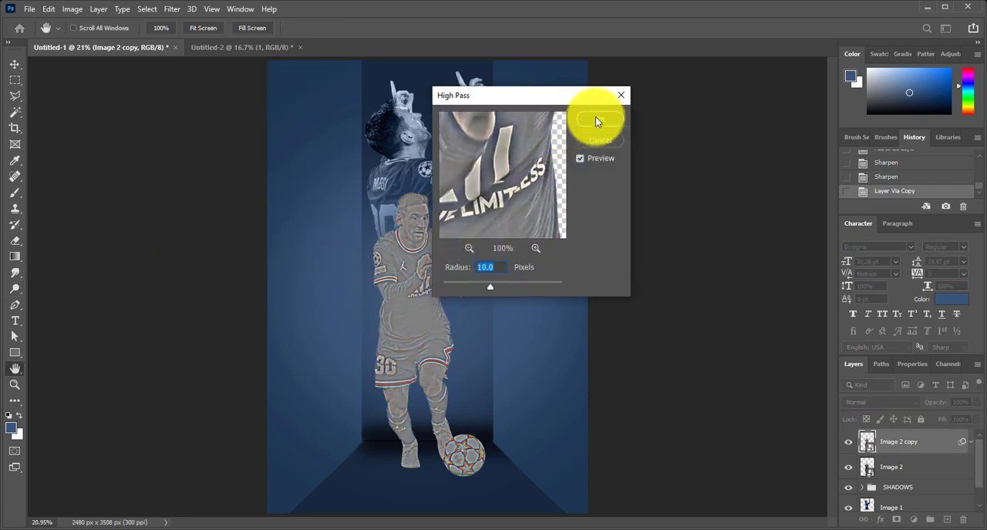
{"action": "left_click", "coordinate": [595, 121]}
Set the Image 2 copy layer to the Overlay blend mode and rasterize it
{"action": "left_click", "coordinate": [880, 401]}
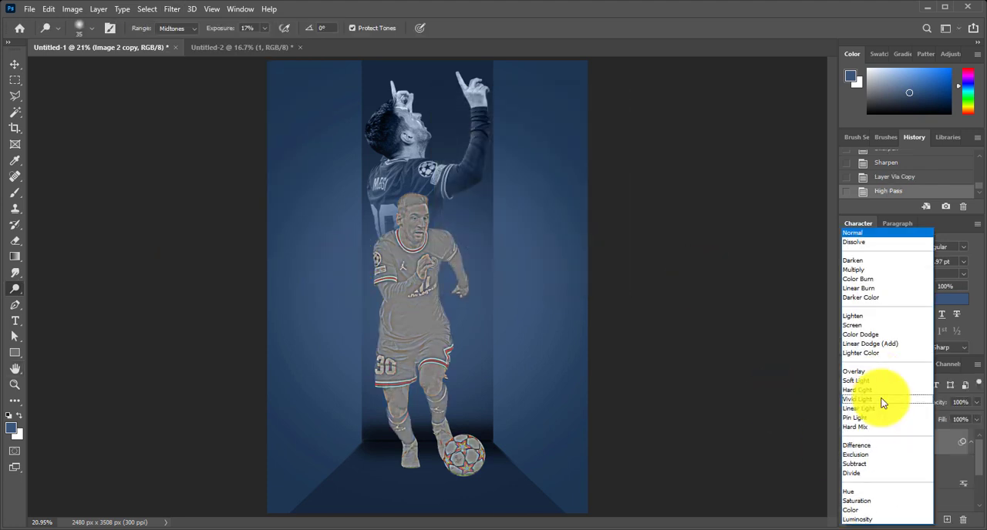
{"action": "left_click", "coordinate": [875, 376]}
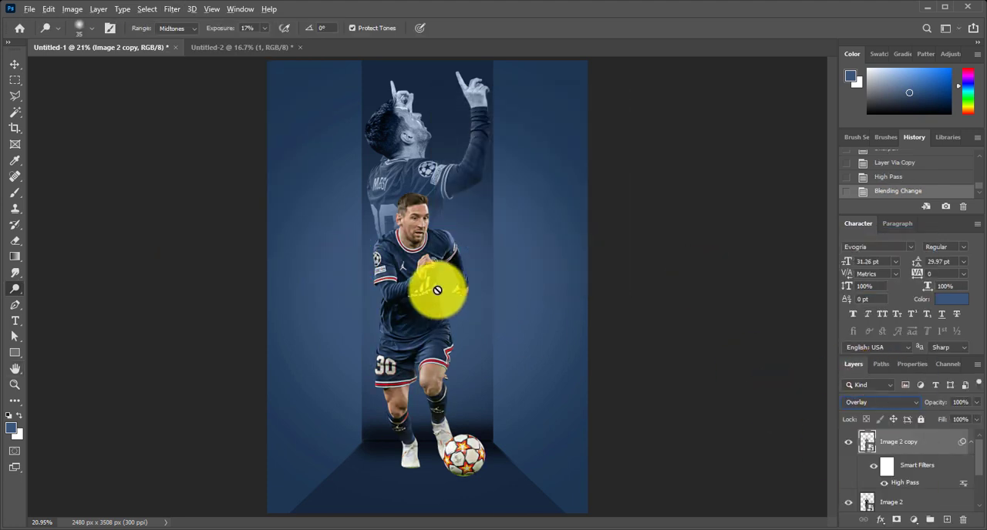
{"action": "right_click", "coordinate": [924, 442]}
{"action": "left_click", "coordinate": [822, 226]}
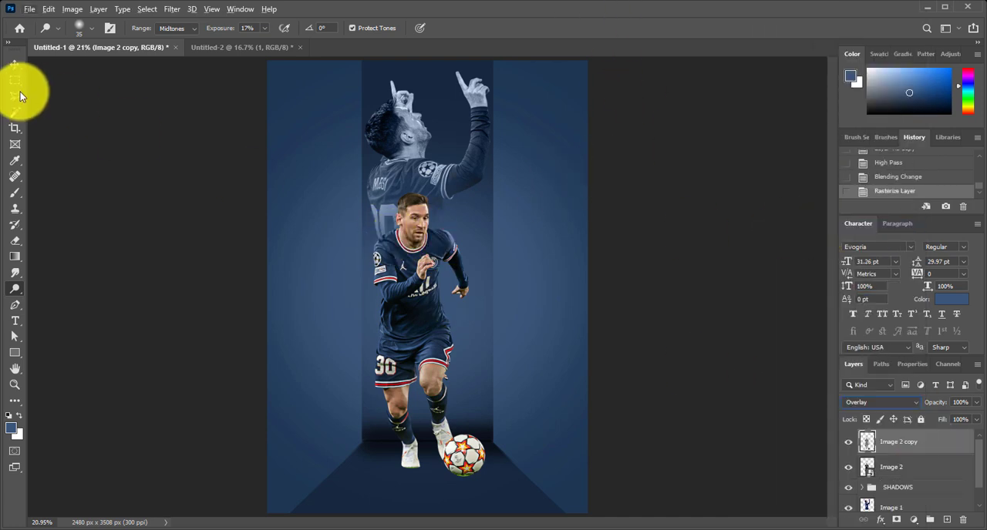
Brighten the running player's forehead on the Image 2 copy layer with the Dodge tool, using Midtones at 17% exposure
{"action": "left_click", "coordinate": [14, 64]}
{"action": "scroll", "coordinate": [336, 234], "scroll_direction": "up", "scroll_amount": 7}
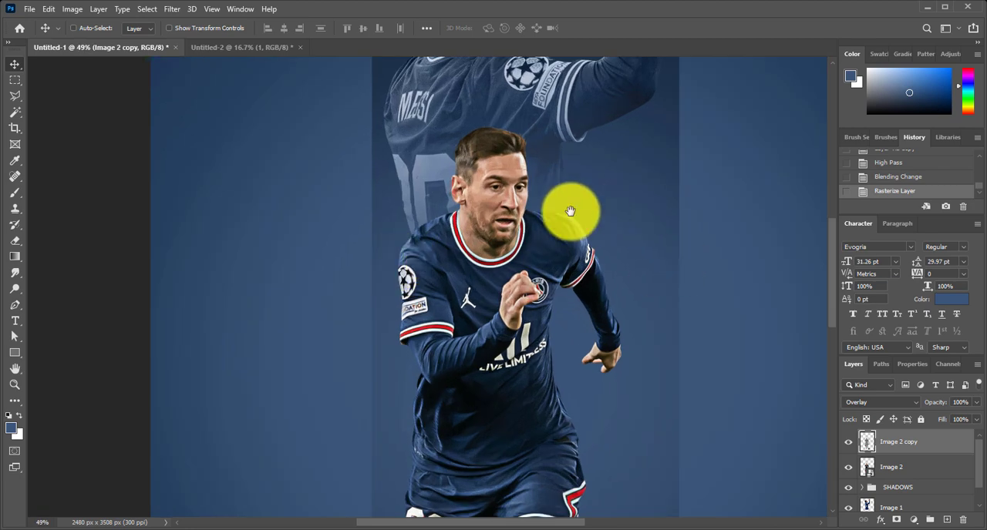
{"action": "left_click_drag", "start_coordinate": [564, 210], "coordinate": [534, 233]}
{"action": "scroll", "coordinate": [446, 224], "scroll_direction": "up", "scroll_amount": 5}
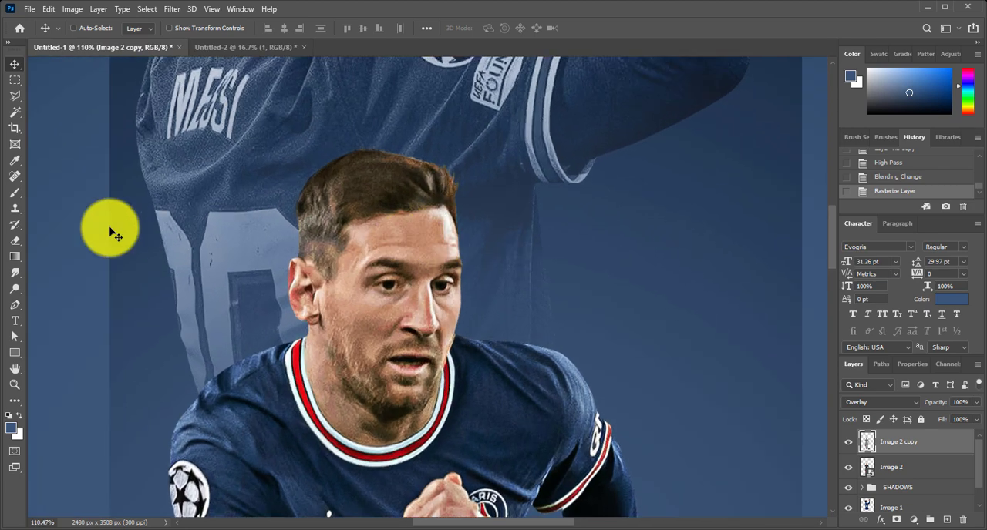
{"action": "left_click", "coordinate": [17, 289]}
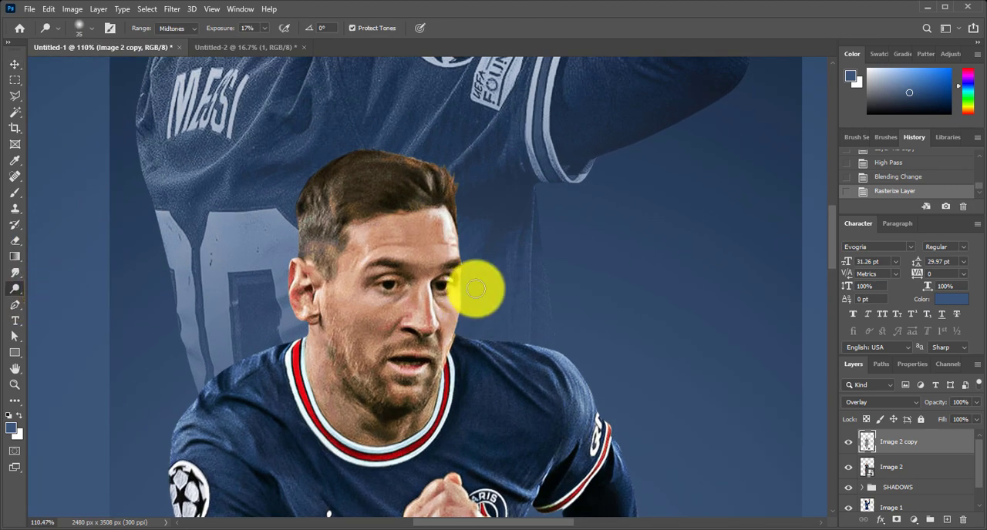
{"action": "scroll", "coordinate": [455, 207], "scroll_direction": "up", "scroll_amount": 3}
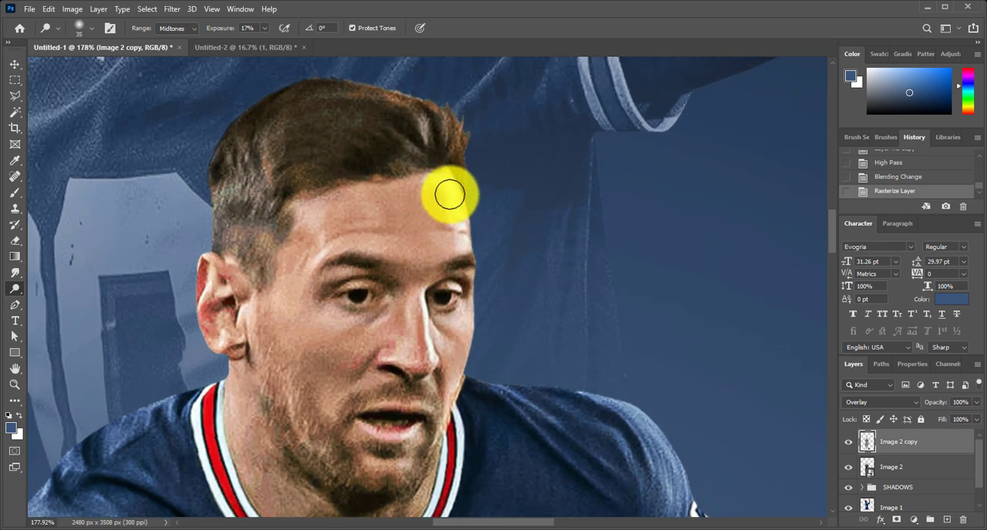
{"action": "mouse_move", "coordinate": [449, 196]}
{"action": "left_mouse_down"}
{"action": "mouse_move", "coordinate": [459, 232]}
{"action": "mouse_move", "coordinate": [425, 262]}
{"action": "left_mouse_up"}
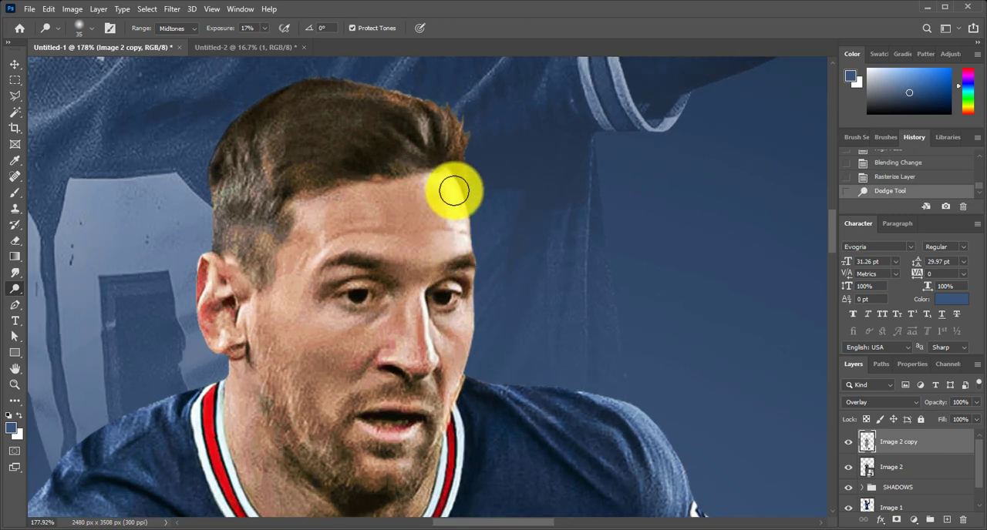
{"action": "left_click_drag", "start_coordinate": [449, 213], "coordinate": [379, 221]}
{"action": "mouse_move", "coordinate": [313, 275]}
{"action": "left_mouse_down"}
{"action": "mouse_move", "coordinate": [326, 218]}
{"action": "mouse_move", "coordinate": [295, 246]}
{"action": "mouse_move", "coordinate": [327, 231]}
{"action": "left_mouse_up"}
Raise the Dodge tool's exposure to 36% and brighten the highlights on the running player's face, finishing with a 15 px brush
{"action": "left_click_drag", "start_coordinate": [237, 31], "coordinate": [242, 31]}
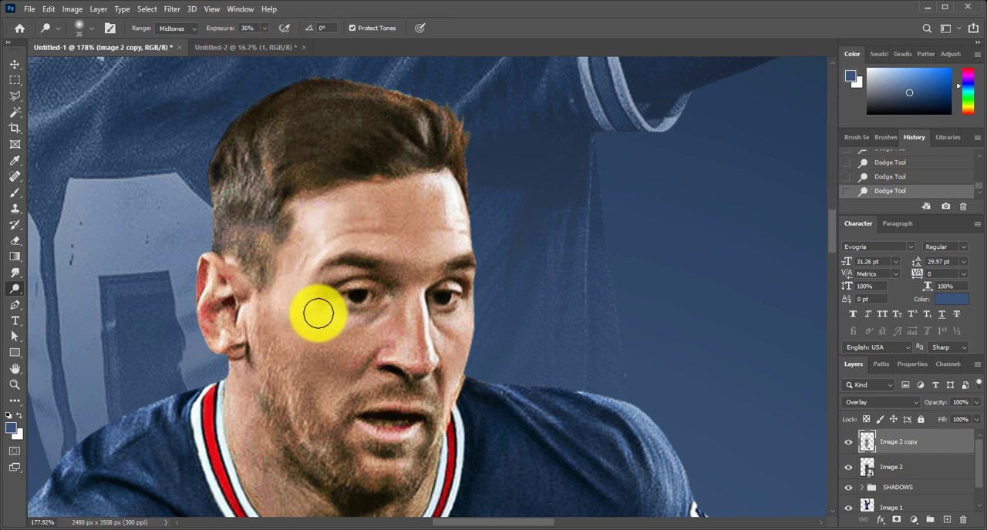
{"action": "key", "text": "bracketleft"}
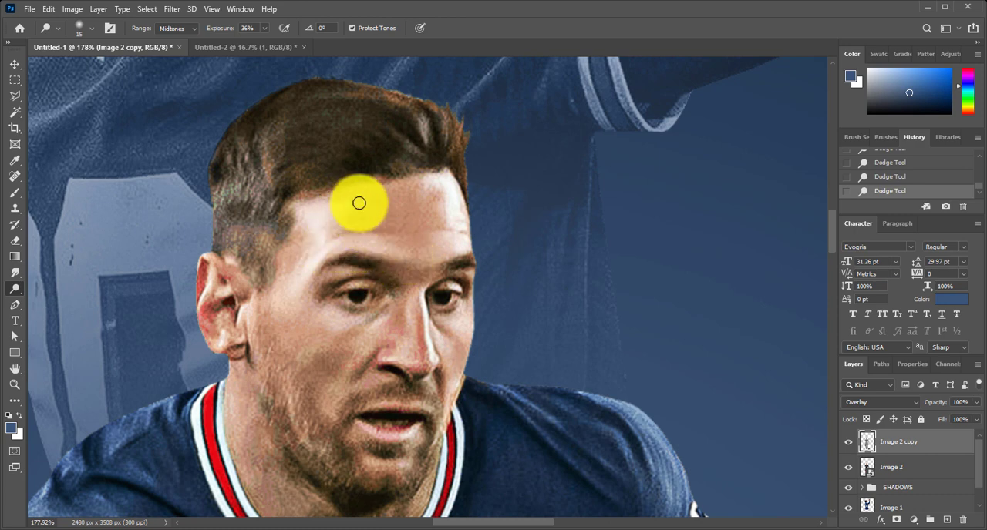
{"action": "scroll", "coordinate": [258, 308], "scroll_direction": "down", "scroll_amount": 5}
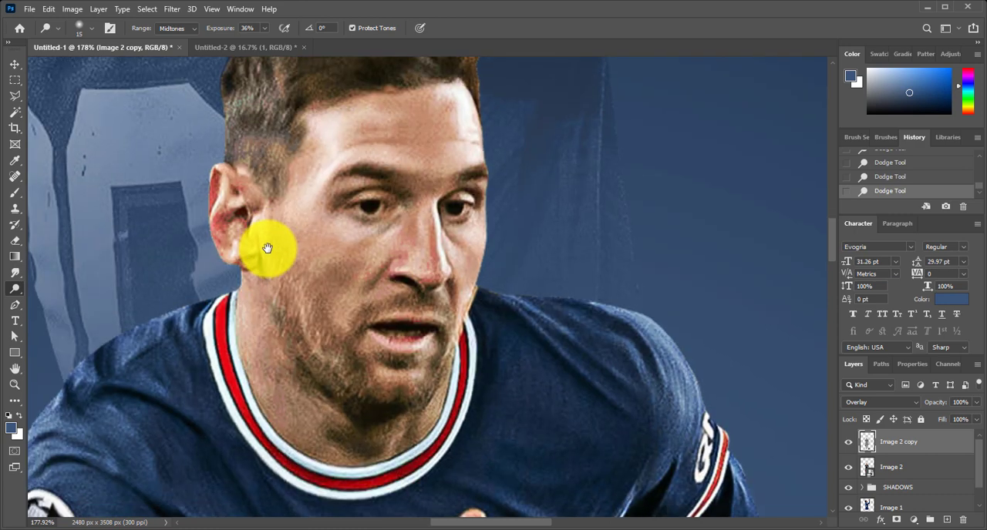
{"action": "scroll", "coordinate": [469, 237], "scroll_direction": "right", "scroll_amount": 4}
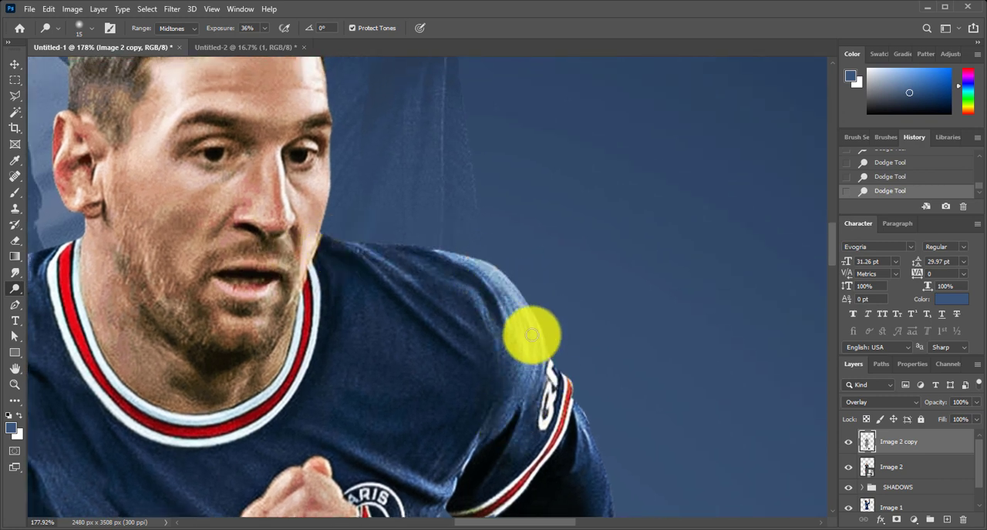
Dodge the highlights along the shoulder, sleeve and hand of the player's trailing arm on the Image 2 copy layer
{"action": "left_click_drag", "start_coordinate": [513, 364], "coordinate": [509, 260]}
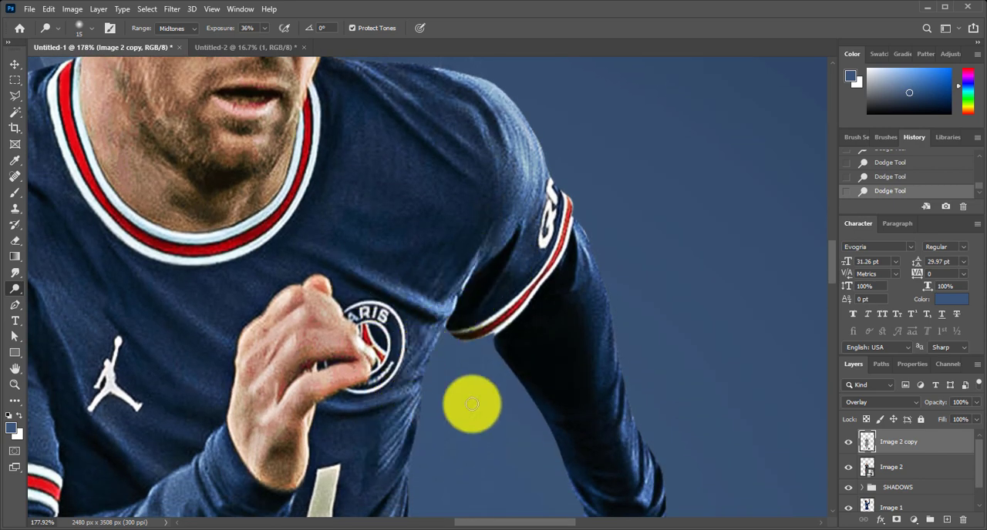
{"action": "left_click_drag", "start_coordinate": [464, 376], "coordinate": [397, 266]}
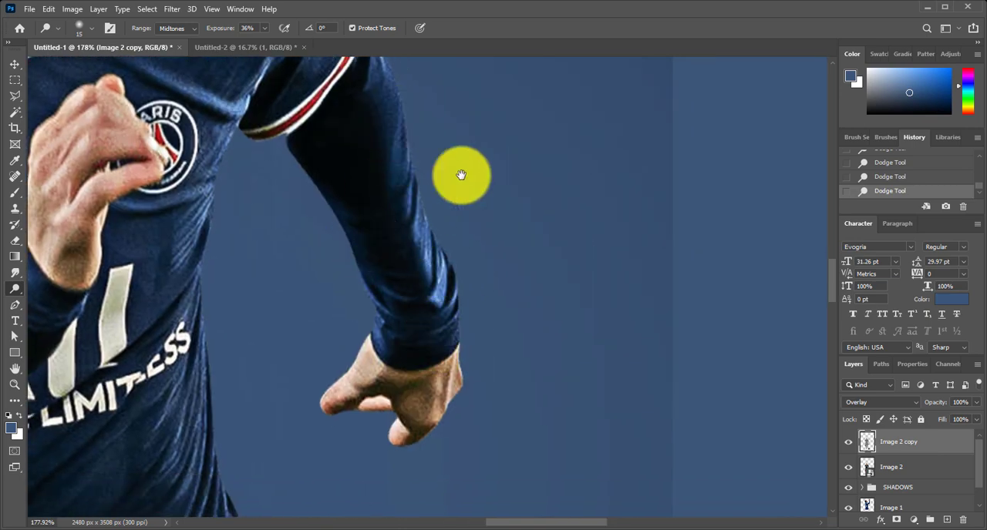
{"action": "left_click_drag", "start_coordinate": [246, 336], "coordinate": [461, 177]}
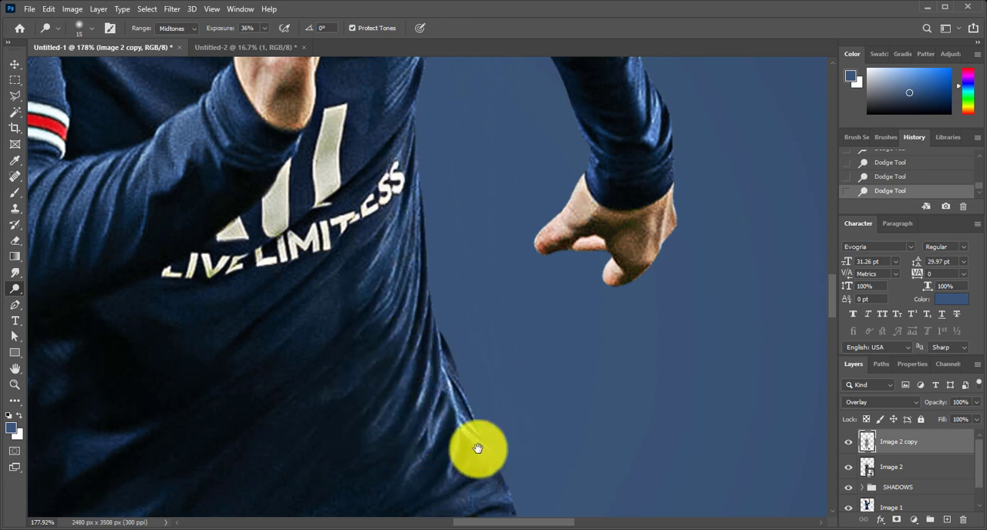
Dodge the bright fabric folds along the shirt's side below the trailing arm and over the hip of the shorts
{"action": "left_click_drag", "start_coordinate": [478, 451], "coordinate": [517, 378]}
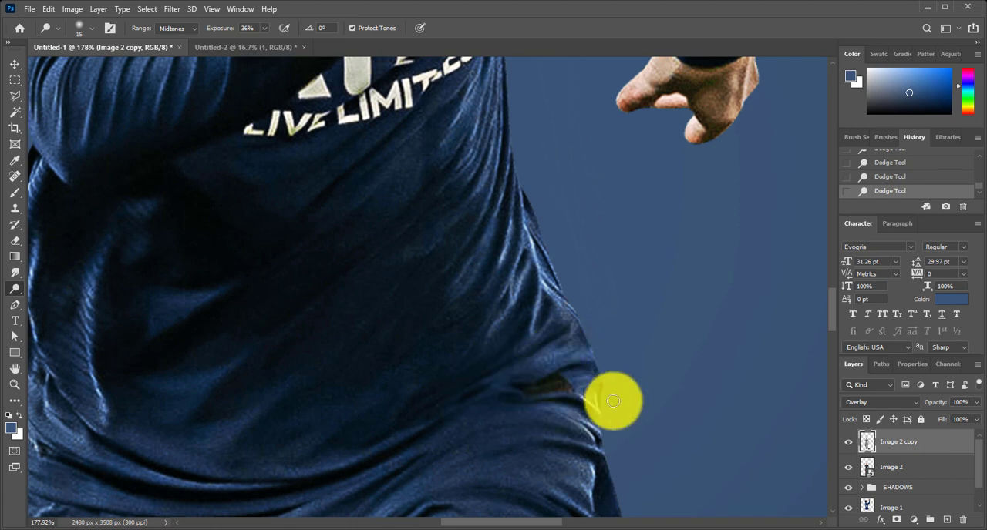
{"action": "left_click_drag", "start_coordinate": [567, 453], "coordinate": [500, 335]}
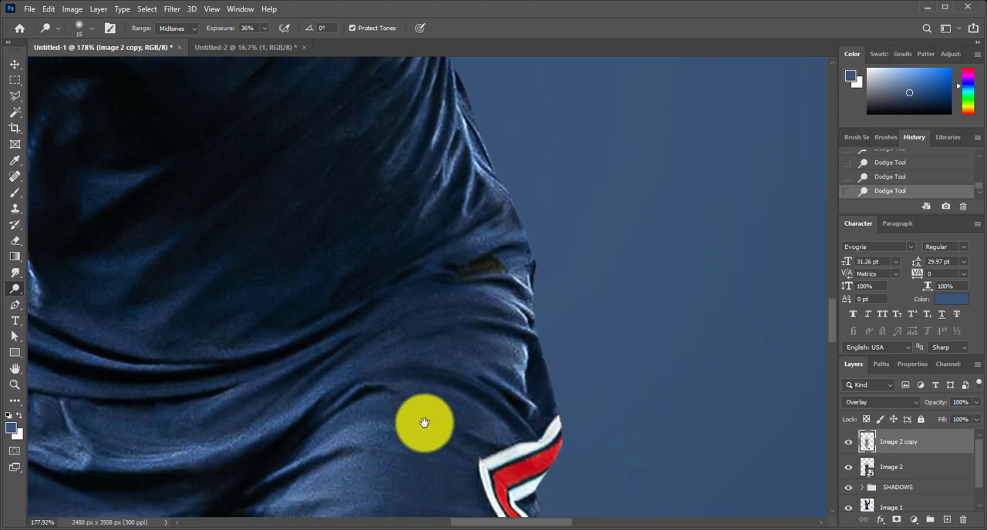
{"action": "left_click_drag", "start_coordinate": [421, 423], "coordinate": [529, 378]}
{"action": "mouse_move", "coordinate": [565, 349]}
{"action": "left_mouse_down"}
{"action": "mouse_move", "coordinate": [539, 398]}
{"action": "mouse_move", "coordinate": [581, 401]}
{"action": "mouse_move", "coordinate": [515, 439]}
{"action": "mouse_move", "coordinate": [554, 445]}
{"action": "left_mouse_up"}
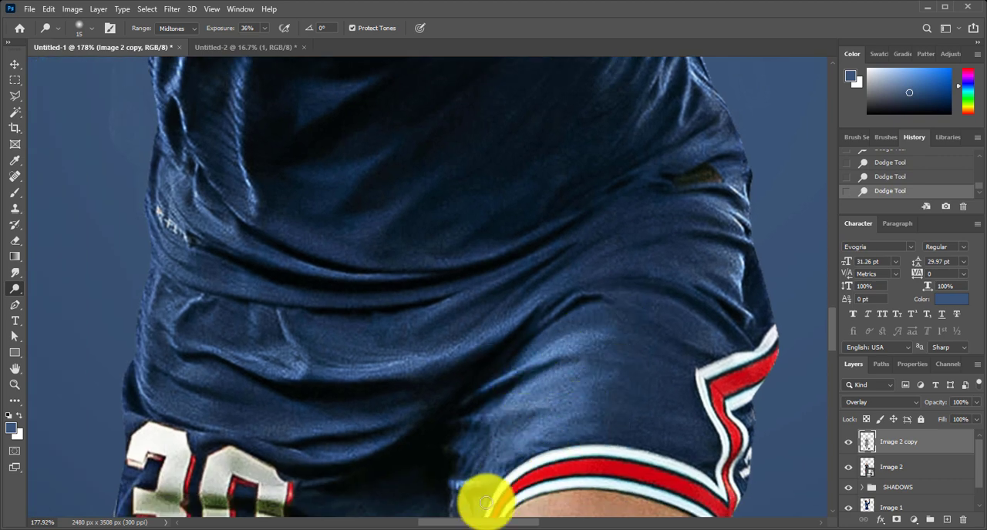
{"action": "left_click_drag", "start_coordinate": [480, 508], "coordinate": [434, 405]}
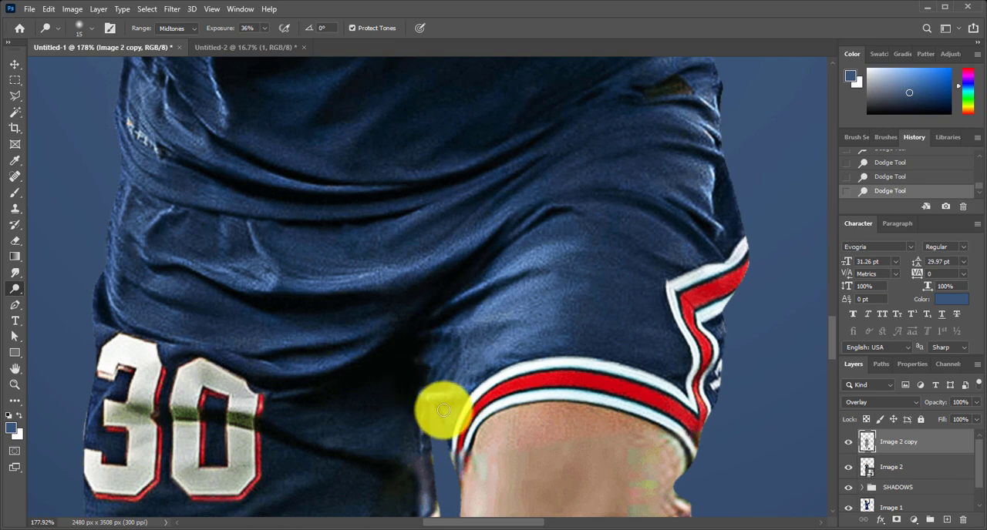
Dodge the highlights on the lower shorts, around the inner leg edges, the striped hems and the number 30
{"action": "left_click_drag", "start_coordinate": [79, 484], "coordinate": [443, 326]}
{"action": "left_click_drag", "start_coordinate": [683, 341], "coordinate": [328, 397]}
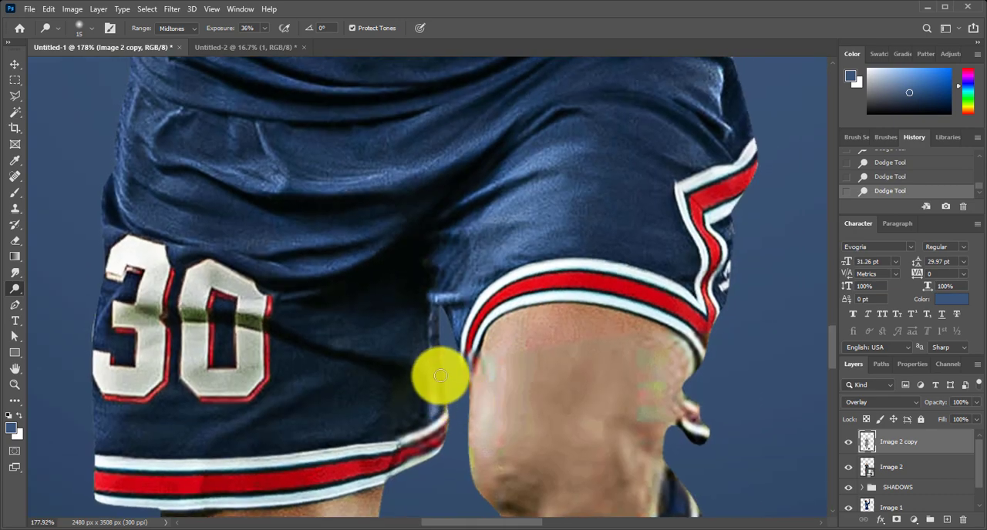
{"action": "mouse_move", "coordinate": [441, 375]}
{"action": "left_mouse_down"}
{"action": "mouse_move", "coordinate": [423, 304]}
{"action": "mouse_move", "coordinate": [425, 397]}
{"action": "left_mouse_up"}
{"action": "left_click_drag", "start_coordinate": [495, 403], "coordinate": [126, 416]}
{"action": "left_click_drag", "start_coordinate": [403, 421], "coordinate": [617, 421]}
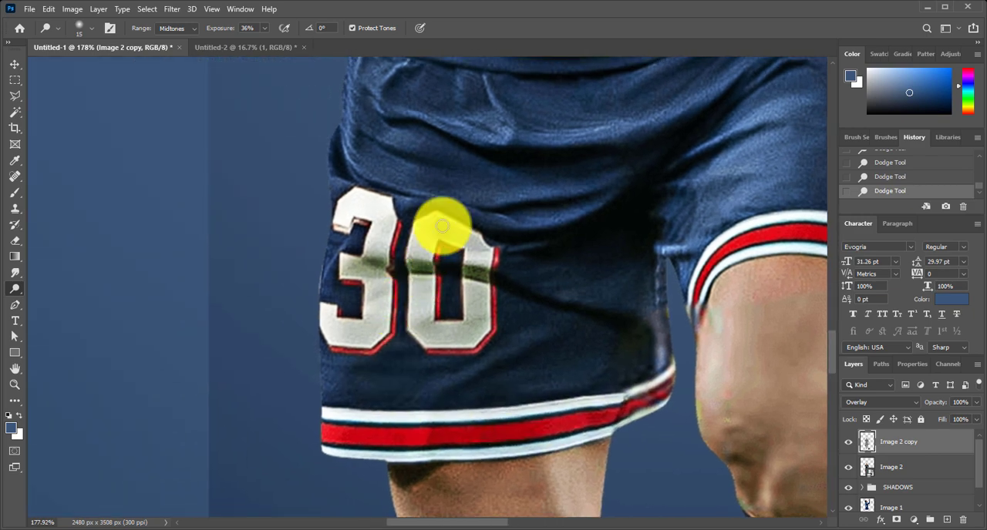
Enlarge the Dodge brush to 30 px and brighten the shirt folds around the waist on the number 30 side
{"action": "scroll", "coordinate": [442, 225], "scroll_direction": "up", "scroll_amount": 5}
{"action": "key", "text": "bracketright"}
{"action": "key", "text": "bracketright"}
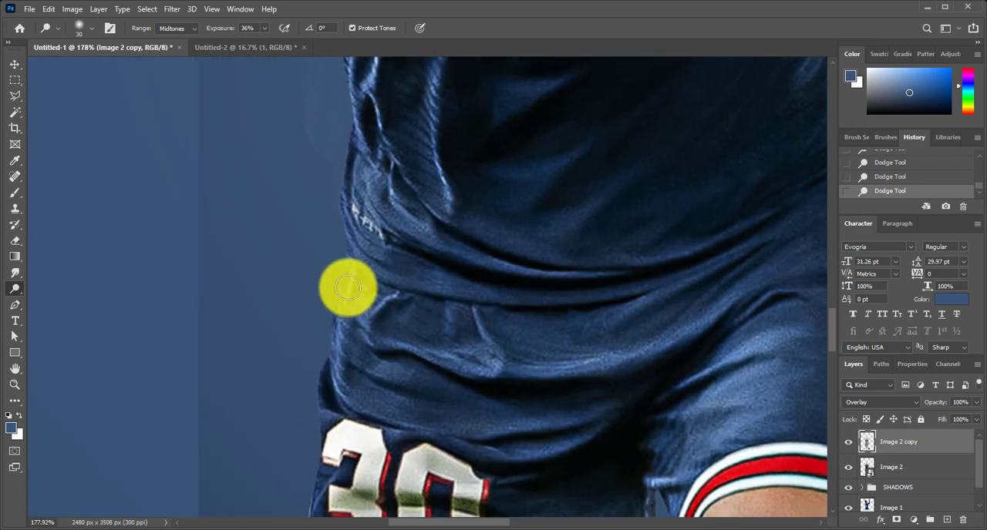
{"action": "mouse_move", "coordinate": [347, 288]}
{"action": "left_mouse_down"}
{"action": "mouse_move", "coordinate": [370, 399]}
{"action": "mouse_move", "coordinate": [365, 332]}
{"action": "mouse_move", "coordinate": [535, 388]}
{"action": "mouse_move", "coordinate": [508, 371]}
{"action": "mouse_move", "coordinate": [534, 360]}
{"action": "left_mouse_up"}
{"action": "left_click_drag", "start_coordinate": [505, 362], "coordinate": [565, 464]}
{"action": "mouse_move", "coordinate": [414, 282]}
{"action": "left_mouse_down"}
{"action": "mouse_move", "coordinate": [431, 303]}
{"action": "mouse_move", "coordinate": [408, 337]}
{"action": "mouse_move", "coordinate": [441, 373]}
{"action": "mouse_move", "coordinate": [501, 381]}
{"action": "left_mouse_up"}
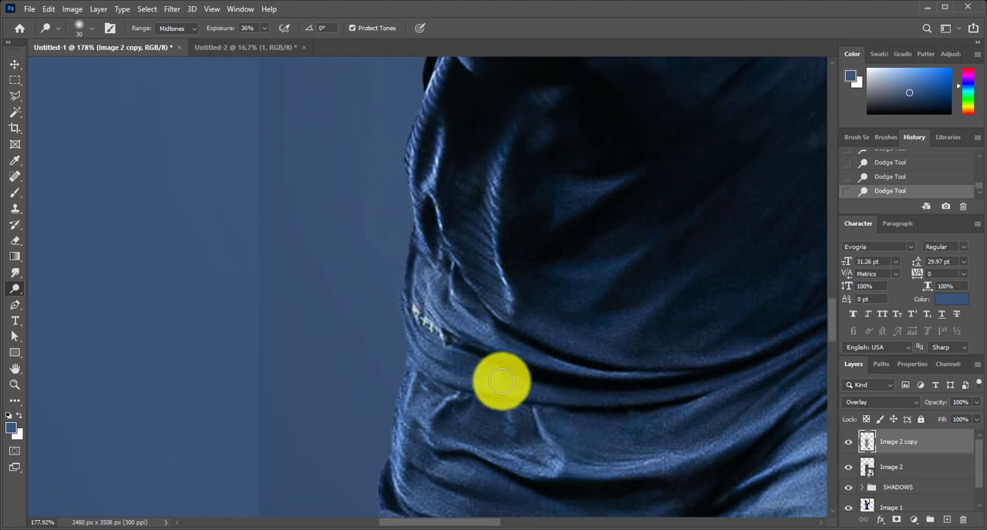
{"action": "left_click_drag", "start_coordinate": [538, 234], "coordinate": [499, 376]}
{"action": "mouse_move", "coordinate": [411, 205]}
{"action": "left_mouse_down"}
{"action": "mouse_move", "coordinate": [375, 322]}
{"action": "mouse_move", "coordinate": [409, 283]}
{"action": "mouse_move", "coordinate": [396, 352]}
{"action": "mouse_move", "coordinate": [421, 442]}
{"action": "mouse_move", "coordinate": [471, 338]}
{"action": "mouse_move", "coordinate": [468, 298]}
{"action": "mouse_move", "coordinate": [452, 362]}
{"action": "mouse_move", "coordinate": [466, 377]}
{"action": "mouse_move", "coordinate": [467, 415]}
{"action": "mouse_move", "coordinate": [429, 398]}
{"action": "mouse_move", "coordinate": [458, 449]}
{"action": "left_mouse_up"}
Dodge the highlights on the bent arm's sleeve and across the front of the shirt
{"action": "scroll", "coordinate": [466, 435], "scroll_direction": "down", "scroll_amount": 3}
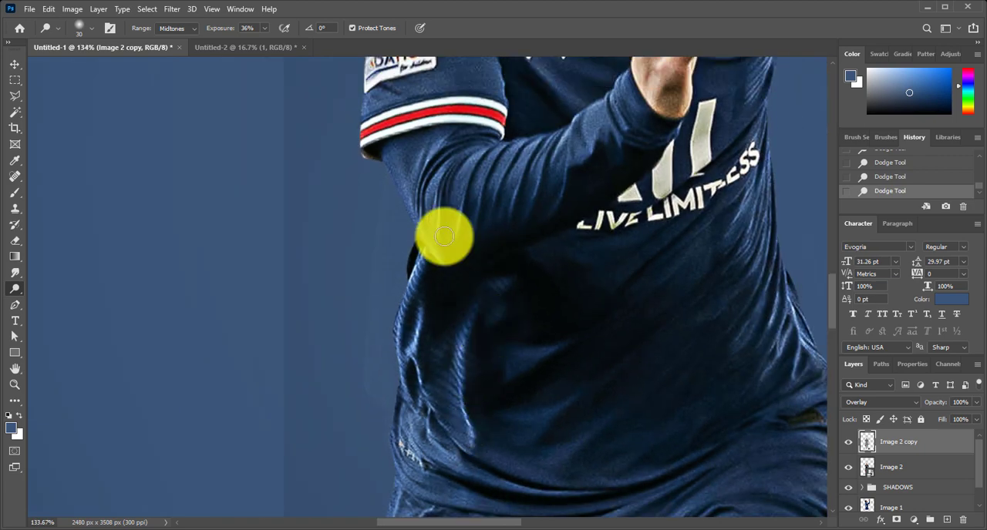
{"action": "mouse_move", "coordinate": [444, 236]}
{"action": "left_mouse_down"}
{"action": "mouse_move", "coordinate": [464, 159]}
{"action": "mouse_move", "coordinate": [533, 159]}
{"action": "mouse_move", "coordinate": [606, 108]}
{"action": "mouse_move", "coordinate": [540, 127]}
{"action": "mouse_move", "coordinate": [551, 204]}
{"action": "mouse_move", "coordinate": [434, 242]}
{"action": "mouse_move", "coordinate": [447, 339]}
{"action": "mouse_move", "coordinate": [438, 327]}
{"action": "mouse_move", "coordinate": [485, 337]}
{"action": "mouse_move", "coordinate": [601, 233]}
{"action": "mouse_move", "coordinate": [591, 232]}
{"action": "mouse_move", "coordinate": [559, 285]}
{"action": "mouse_move", "coordinate": [590, 286]}
{"action": "mouse_move", "coordinate": [542, 277]}
{"action": "mouse_move", "coordinate": [590, 163]}
{"action": "mouse_move", "coordinate": [592, 210]}
{"action": "mouse_move", "coordinate": [394, 180]}
{"action": "left_mouse_up"}
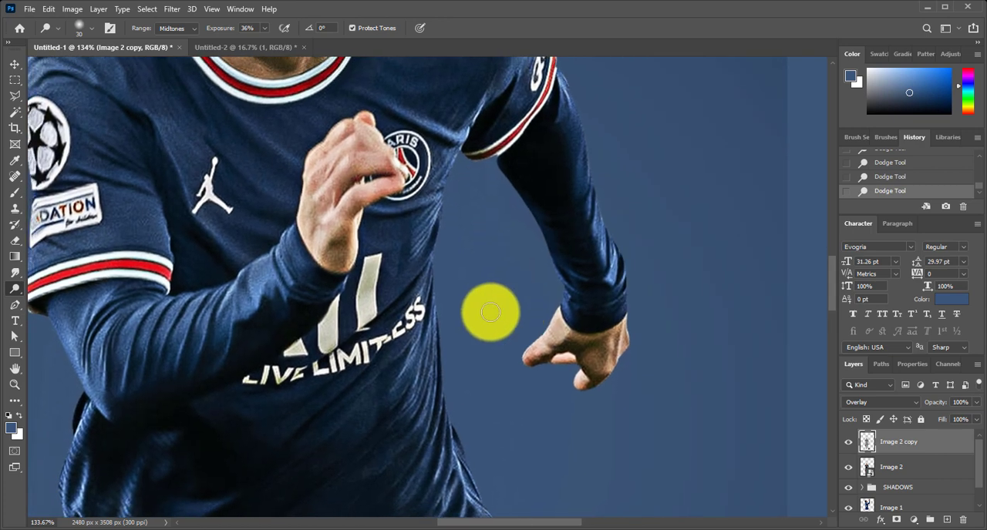
{"action": "mouse_move", "coordinate": [488, 311]}
{"action": "left_mouse_down"}
{"action": "mouse_move", "coordinate": [557, 308]}
{"action": "mouse_move", "coordinate": [549, 342]}
{"action": "mouse_move", "coordinate": [586, 339]}
{"action": "mouse_move", "coordinate": [593, 359]}
{"action": "mouse_move", "coordinate": [618, 324]}
{"action": "mouse_move", "coordinate": [629, 346]}
{"action": "mouse_move", "coordinate": [581, 380]}
{"action": "mouse_move", "coordinate": [571, 367]}
{"action": "mouse_move", "coordinate": [617, 256]}
{"action": "mouse_move", "coordinate": [550, 321]}
{"action": "mouse_move", "coordinate": [568, 314]}
{"action": "mouse_move", "coordinate": [551, 275]}
{"action": "mouse_move", "coordinate": [543, 279]}
{"action": "mouse_move", "coordinate": [563, 287]}
{"action": "mouse_move", "coordinate": [558, 316]}
{"action": "left_mouse_up"}
Compare the whole figure with and without the dodged Image 2 copy layer by switching its visibility off and on
{"action": "scroll", "coordinate": [470, 286], "scroll_direction": "down", "scroll_amount": 5}
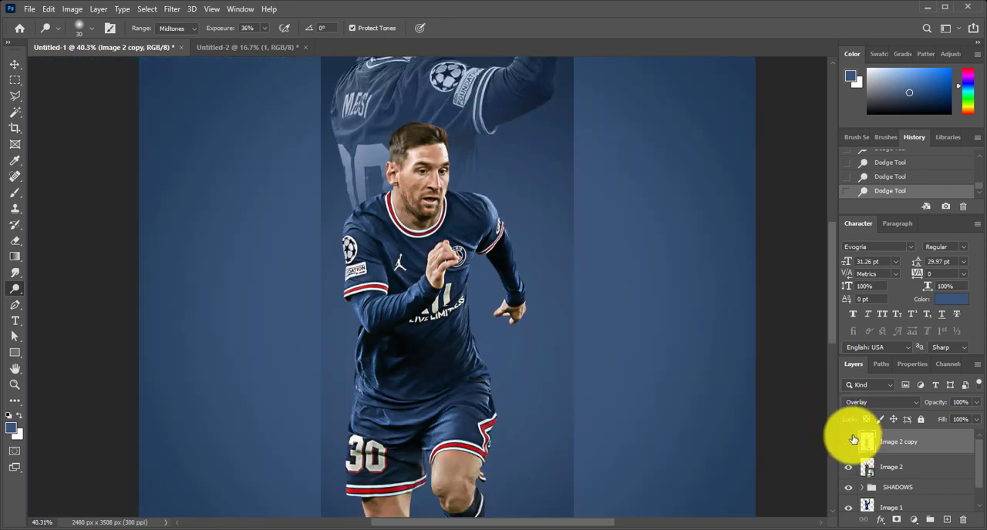
{"action": "left_click", "coordinate": [848, 441]}
{"action": "left_click", "coordinate": [848, 441]}
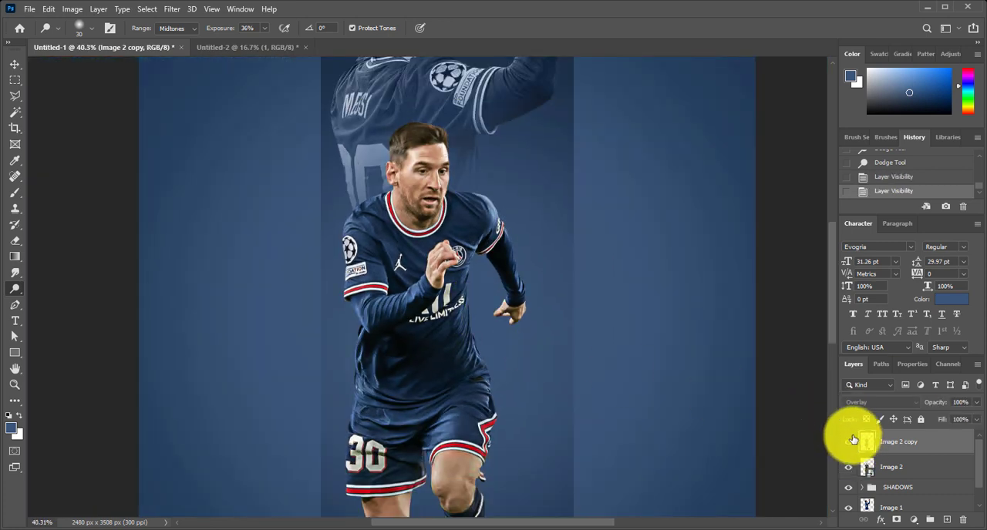
{"action": "left_click", "coordinate": [850, 440]}
Dodge the skin highlights on both of the player's legs, covering the thigh edges and knees below the shorts
{"action": "scroll", "coordinate": [480, 332], "scroll_direction": "down", "scroll_amount": 5}
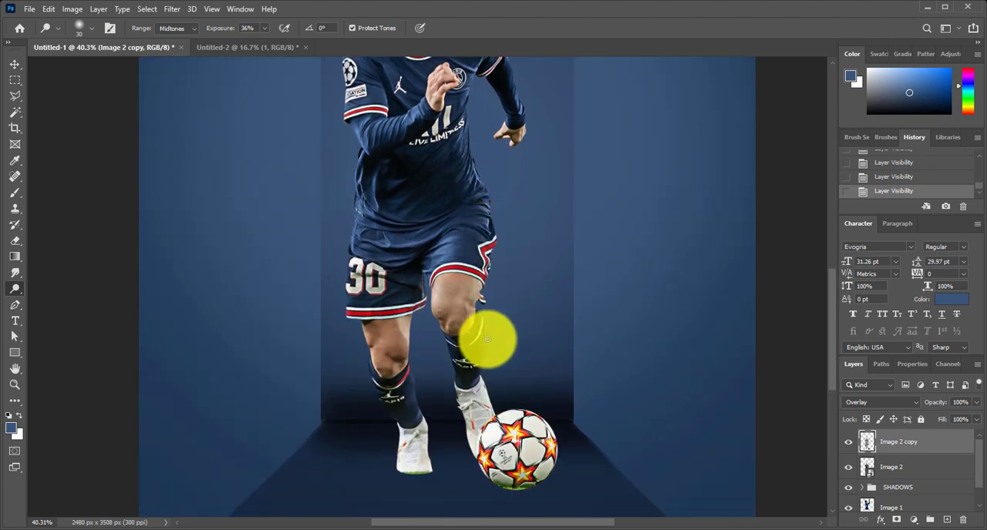
{"action": "scroll", "coordinate": [392, 355], "scroll_direction": "up", "scroll_amount": 2}
{"action": "scroll", "coordinate": [392, 356], "scroll_direction": "up", "scroll_amount": 4}
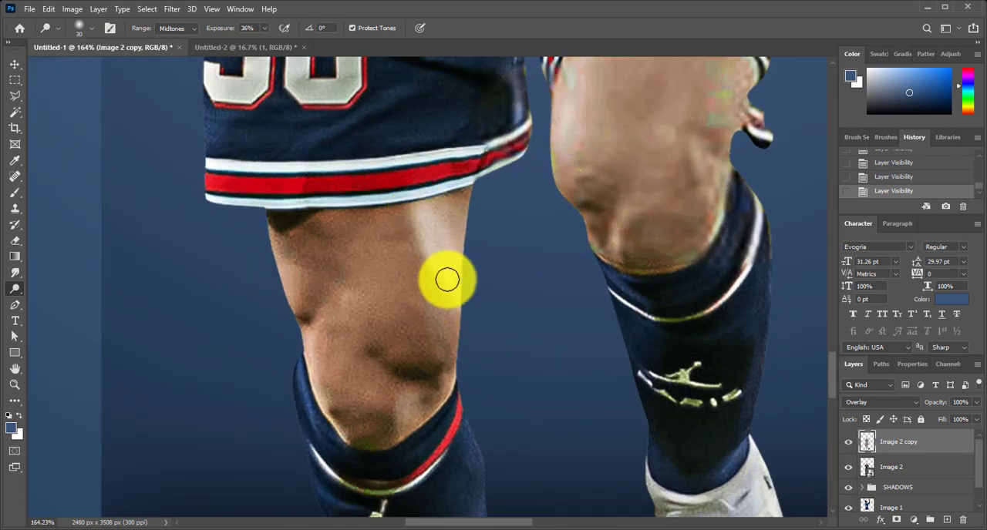
{"action": "mouse_move", "coordinate": [299, 330]}
{"action": "left_mouse_down"}
{"action": "mouse_move", "coordinate": [296, 275]}
{"action": "mouse_move", "coordinate": [259, 234]}
{"action": "mouse_move", "coordinate": [280, 231]}
{"action": "mouse_move", "coordinate": [319, 399]}
{"action": "mouse_move", "coordinate": [358, 454]}
{"action": "mouse_move", "coordinate": [442, 417]}
{"action": "mouse_move", "coordinate": [416, 420]}
{"action": "left_mouse_up"}
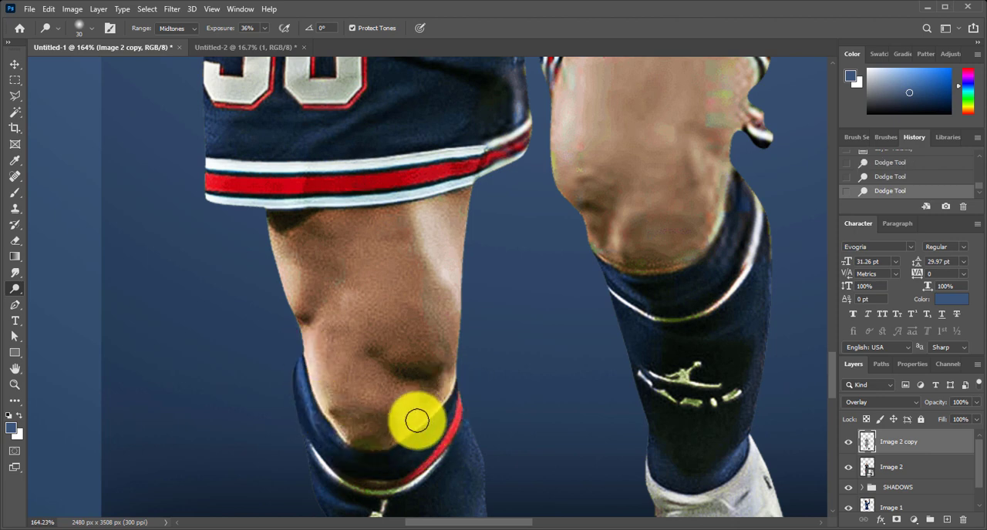
{"action": "left_click_drag", "start_coordinate": [615, 150], "coordinate": [514, 271]}
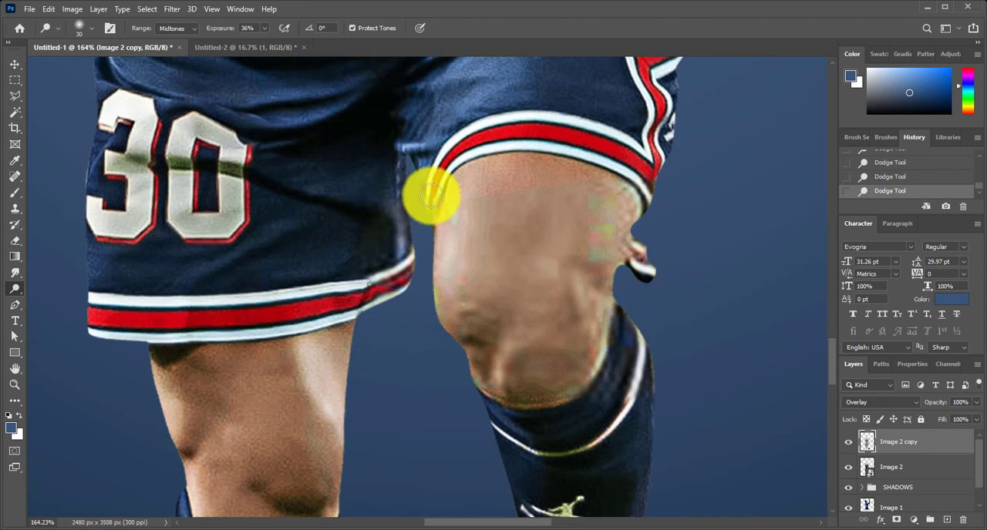
{"action": "left_click_drag", "start_coordinate": [461, 231], "coordinate": [455, 205]}
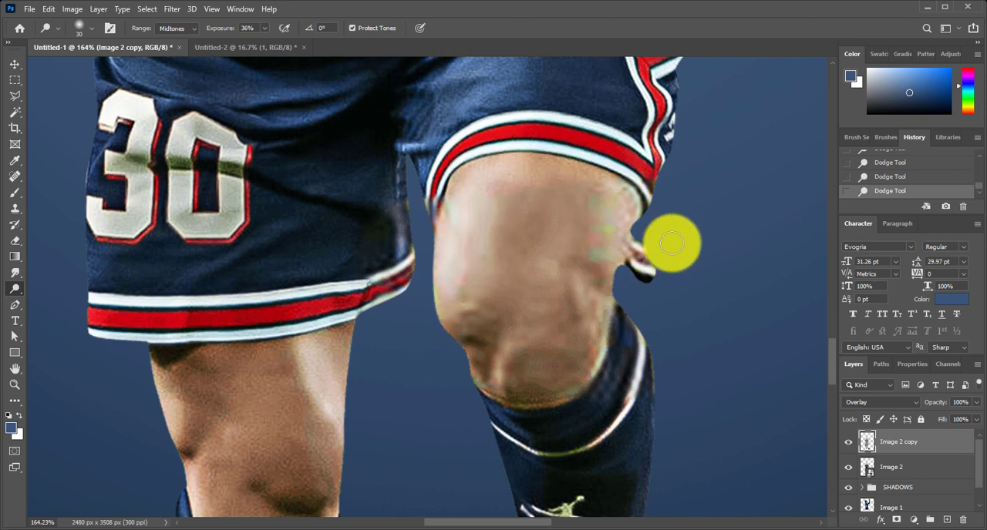
Continue with the Dodge tool down the lower legs, brightening the bent knee, the socks and the white boots
{"action": "key", "text": "e"}
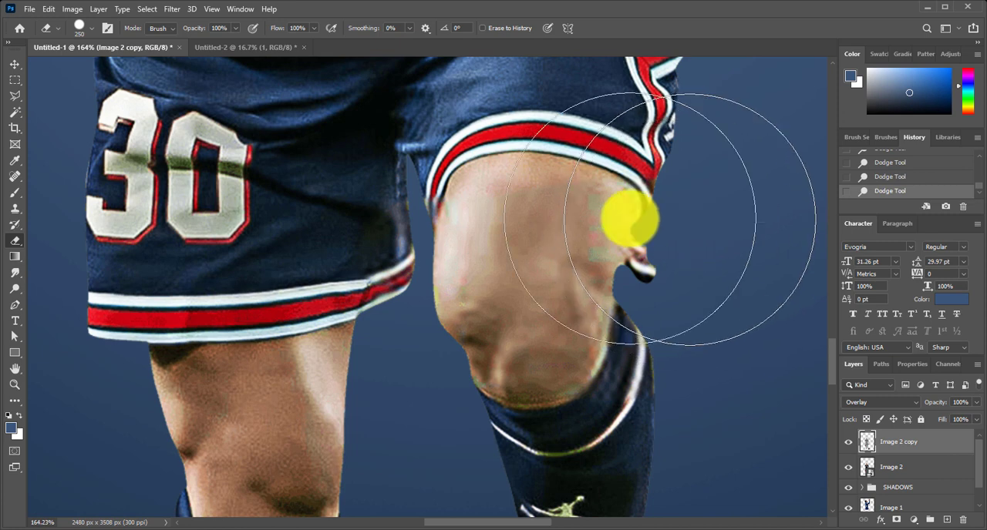
{"action": "left_click", "coordinate": [16, 289]}
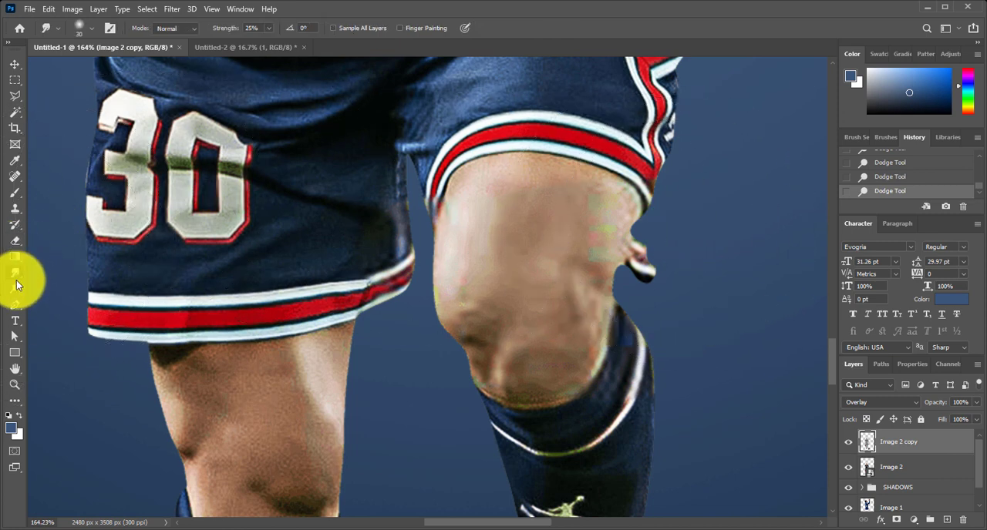
{"action": "mouse_move", "coordinate": [581, 345]}
{"action": "left_mouse_down"}
{"action": "mouse_move", "coordinate": [504, 352]}
{"action": "mouse_move", "coordinate": [529, 403]}
{"action": "mouse_move", "coordinate": [581, 396]}
{"action": "mouse_move", "coordinate": [587, 176]}
{"action": "mouse_move", "coordinate": [568, 170]}
{"action": "mouse_move", "coordinate": [512, 304]}
{"action": "left_mouse_up"}
{"action": "mouse_move", "coordinate": [544, 165]}
{"action": "left_mouse_down"}
{"action": "mouse_move", "coordinate": [536, 203]}
{"action": "mouse_move", "coordinate": [470, 256]}
{"action": "left_mouse_up"}
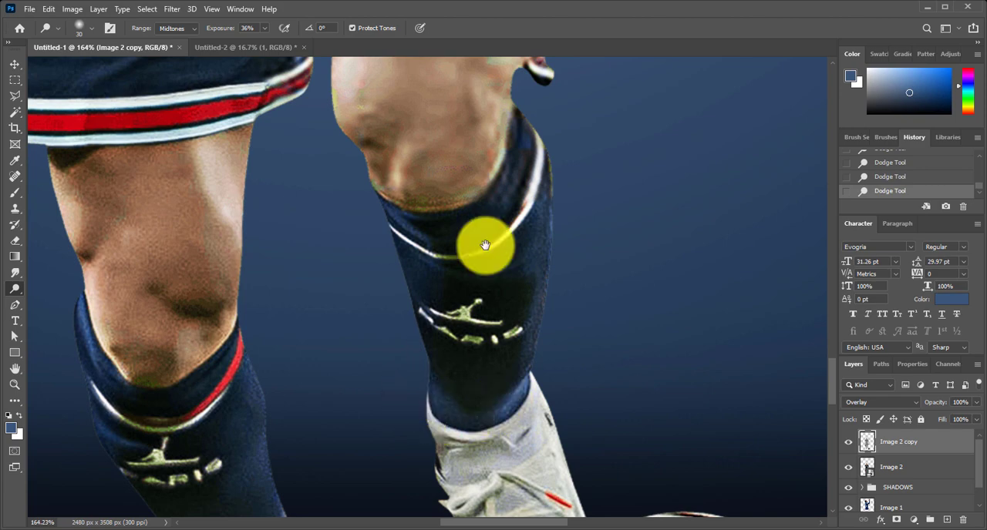
{"action": "left_click_drag", "start_coordinate": [484, 247], "coordinate": [388, 223]}
{"action": "mouse_move", "coordinate": [415, 289]}
{"action": "left_mouse_down"}
{"action": "mouse_move", "coordinate": [425, 331]}
{"action": "mouse_move", "coordinate": [352, 401]}
{"action": "mouse_move", "coordinate": [403, 375]}
{"action": "mouse_move", "coordinate": [407, 426]}
{"action": "left_mouse_up"}
{"action": "mouse_move", "coordinate": [407, 426]}
{"action": "left_mouse_down"}
{"action": "mouse_move", "coordinate": [428, 305]}
{"action": "mouse_move", "coordinate": [368, 396]}
{"action": "mouse_move", "coordinate": [396, 445]}
{"action": "left_mouse_up"}
{"action": "mouse_move", "coordinate": [435, 305]}
{"action": "left_mouse_down"}
{"action": "mouse_move", "coordinate": [368, 352]}
{"action": "mouse_move", "coordinate": [380, 396]}
{"action": "mouse_move", "coordinate": [503, 255]}
{"action": "left_mouse_up"}
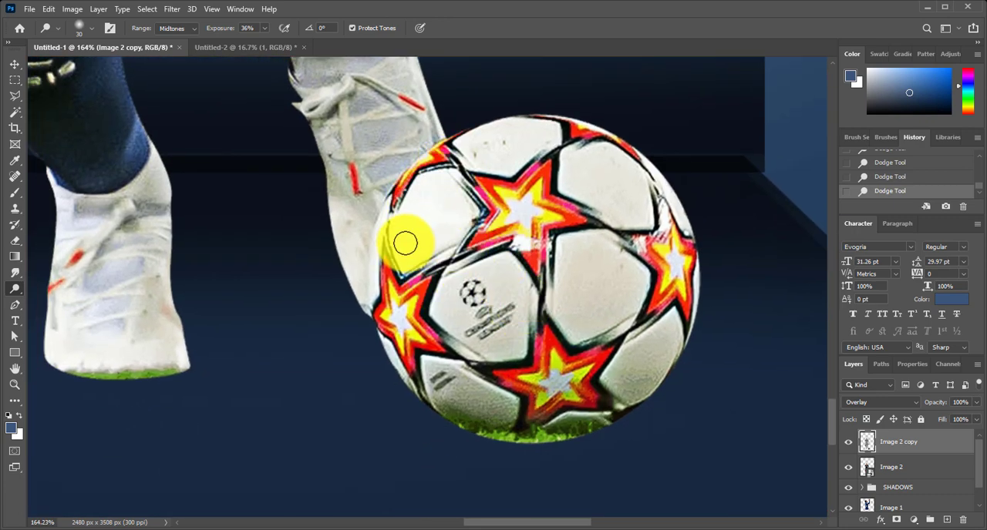
Enlarge the Dodge brush to 150 px and brighten the white panels of the football
{"action": "key", "text": "bracketright"}
{"action": "key", "text": "bracketright"}
{"action": "key", "text": "bracketright"}
{"action": "key", "text": "bracketright"}
{"action": "key", "text": "bracketright"}
{"action": "key", "text": "bracketright"}
{"action": "key", "text": "bracketright"}
{"action": "key", "text": "bracketright"}
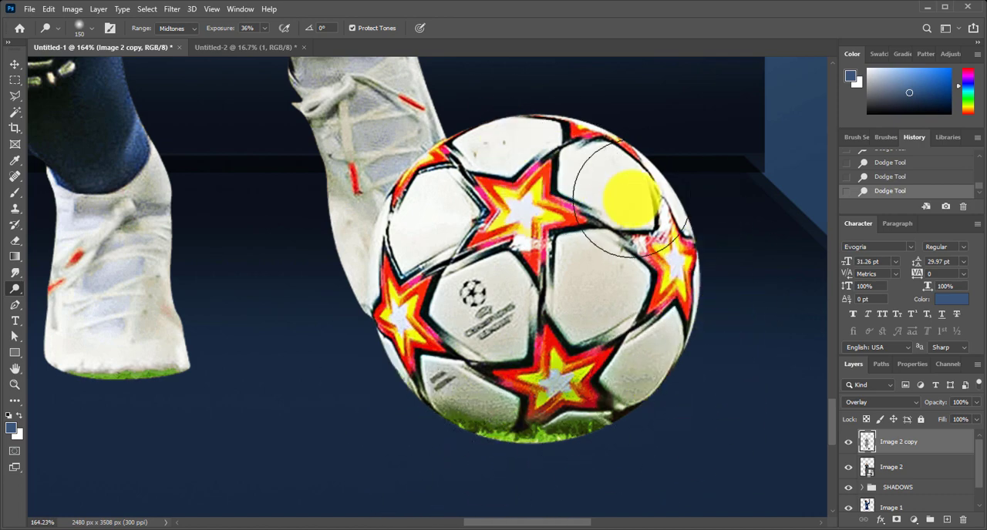
{"action": "scroll", "coordinate": [683, 217], "scroll_direction": "up", "scroll_amount": 5}
{"action": "key", "text": "ctrl+0"}
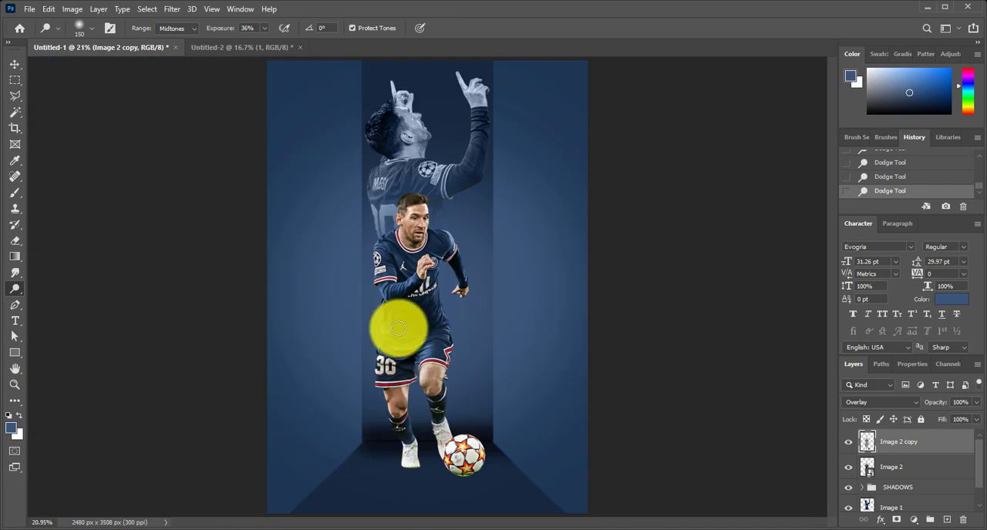
Darken the shadows on the player's cheek, beard and jaw with the Burn tool, using Midtones at 49% exposure
{"action": "scroll", "coordinate": [431, 318], "scroll_direction": "up", "scroll_amount": 2}
{"action": "scroll", "coordinate": [425, 330], "scroll_direction": "up", "scroll_amount": 2}
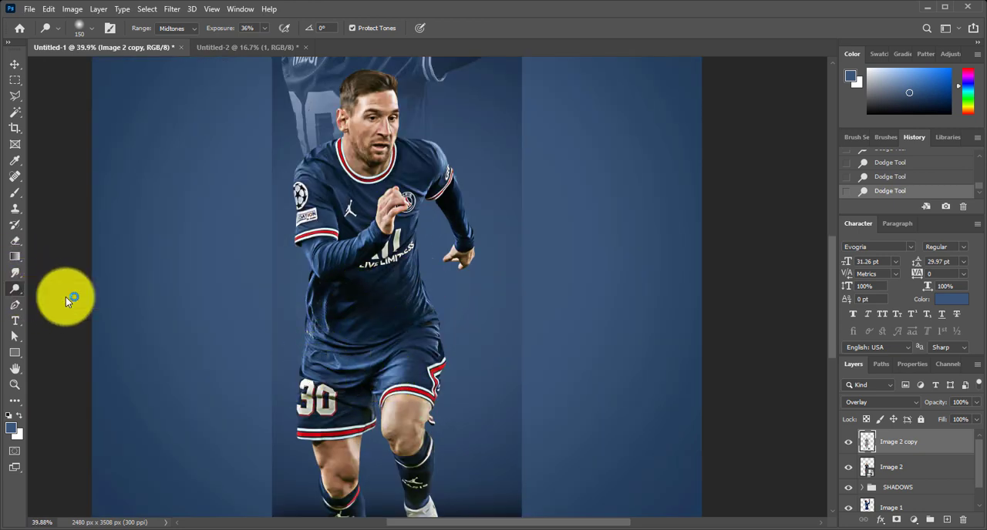
{"action": "key", "text": "shift+o"}
{"action": "scroll", "coordinate": [368, 147], "scroll_direction": "up", "scroll_amount": 5}
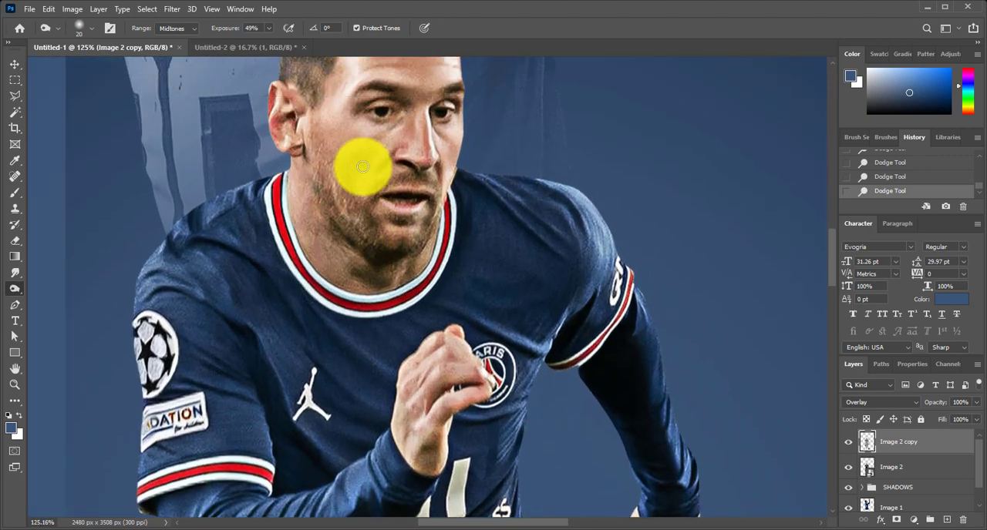
{"action": "scroll", "coordinate": [363, 166], "scroll_direction": "up", "scroll_amount": 2}
{"action": "mouse_move", "coordinate": [320, 255]}
{"action": "left_mouse_down"}
{"action": "mouse_move", "coordinate": [396, 307]}
{"action": "mouse_move", "coordinate": [435, 248]}
{"action": "left_mouse_up"}
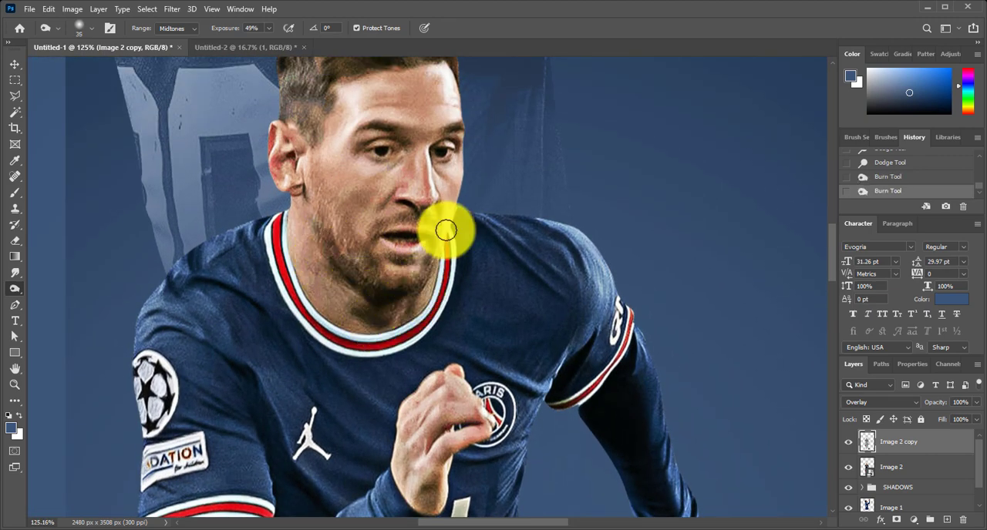
Burn the shadows around the player's eyebrows and ear with a 20 px brush
{"action": "scroll", "coordinate": [446, 230], "scroll_direction": "down", "scroll_amount": 2}
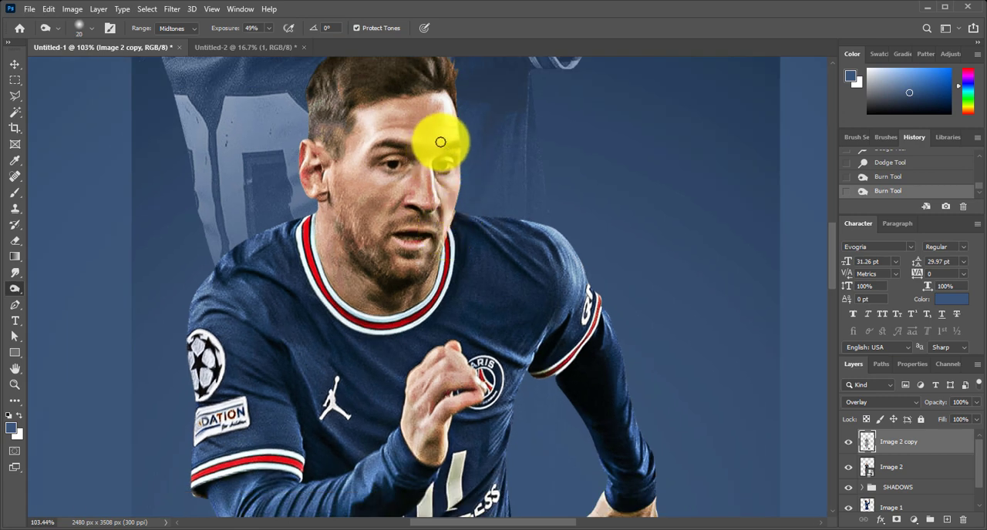
{"action": "left_click_drag", "start_coordinate": [454, 144], "coordinate": [397, 142]}
{"action": "mouse_move", "coordinate": [308, 163]}
{"action": "left_mouse_down"}
{"action": "mouse_move", "coordinate": [314, 147]}
{"action": "mouse_move", "coordinate": [299, 185]}
{"action": "left_mouse_up"}
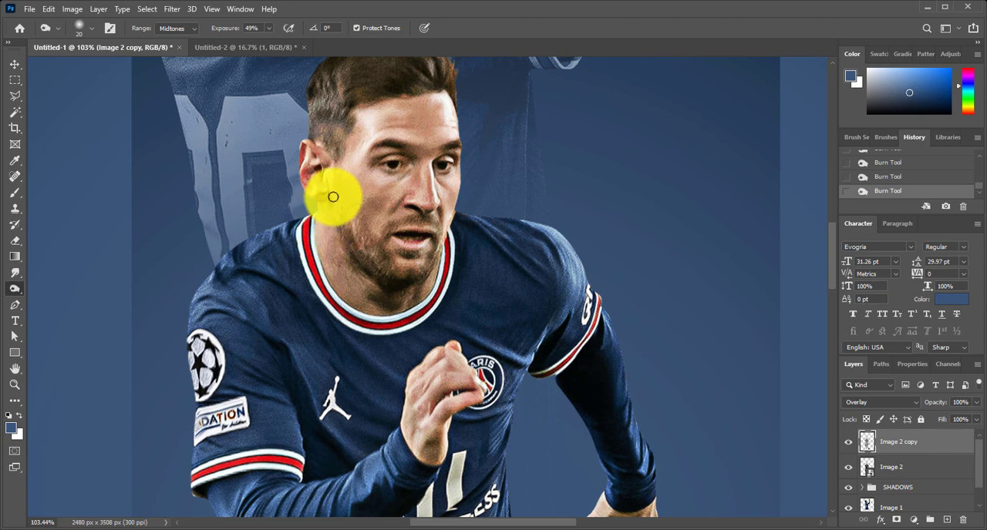
Examine the dodged and burned shading on the player from the face down to the boots and football
{"action": "left_click_drag", "start_coordinate": [324, 259], "coordinate": [328, 247]}
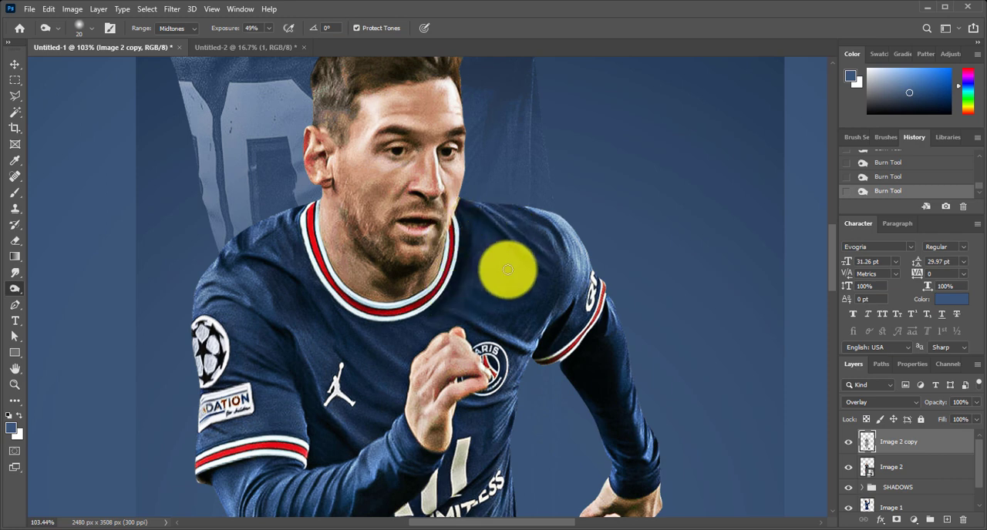
{"action": "scroll", "coordinate": [539, 331], "scroll_direction": "down", "scroll_amount": 3}
{"action": "scroll", "coordinate": [540, 331], "scroll_direction": "left", "scroll_amount": 1}
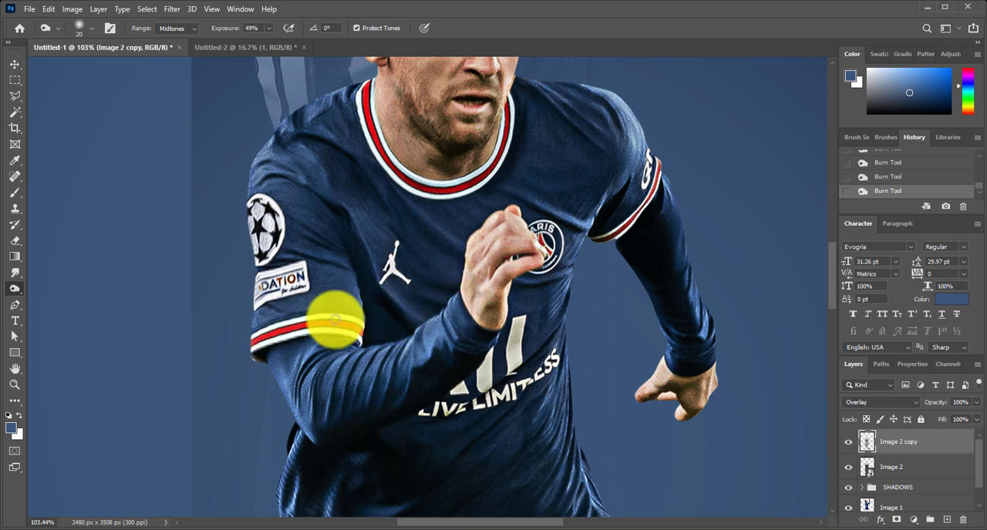
{"action": "scroll", "coordinate": [318, 242], "scroll_direction": "down", "scroll_amount": 3}
{"action": "scroll", "coordinate": [337, 209], "scroll_direction": "left", "scroll_amount": 1}
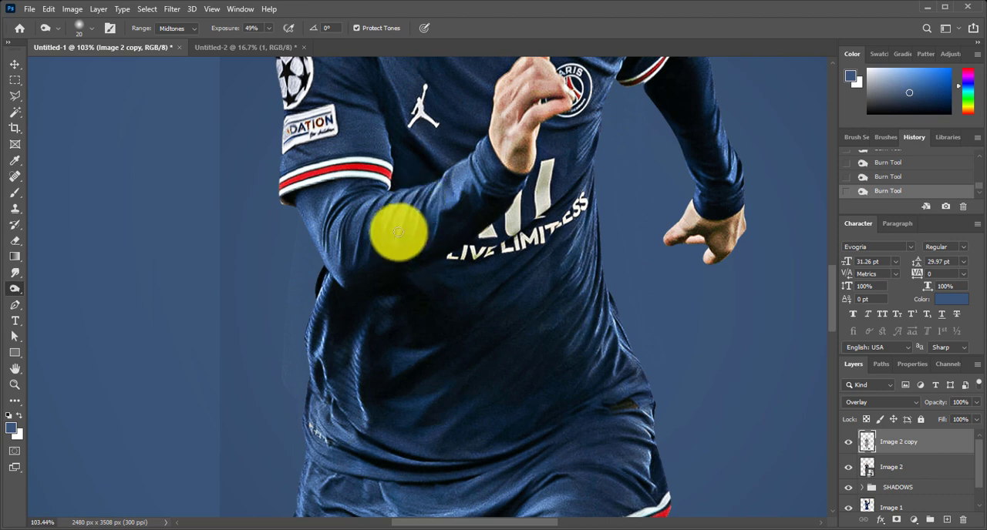
{"action": "scroll", "coordinate": [374, 243], "scroll_direction": "down", "scroll_amount": 1}
{"action": "scroll", "coordinate": [374, 243], "scroll_direction": "down", "scroll_amount": 2}
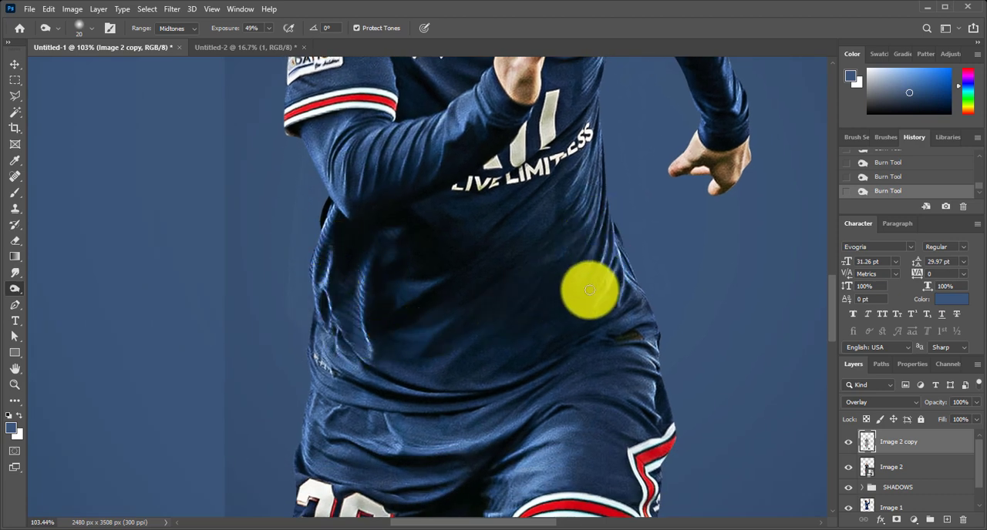
{"action": "scroll", "coordinate": [549, 315], "scroll_direction": "down", "scroll_amount": 3}
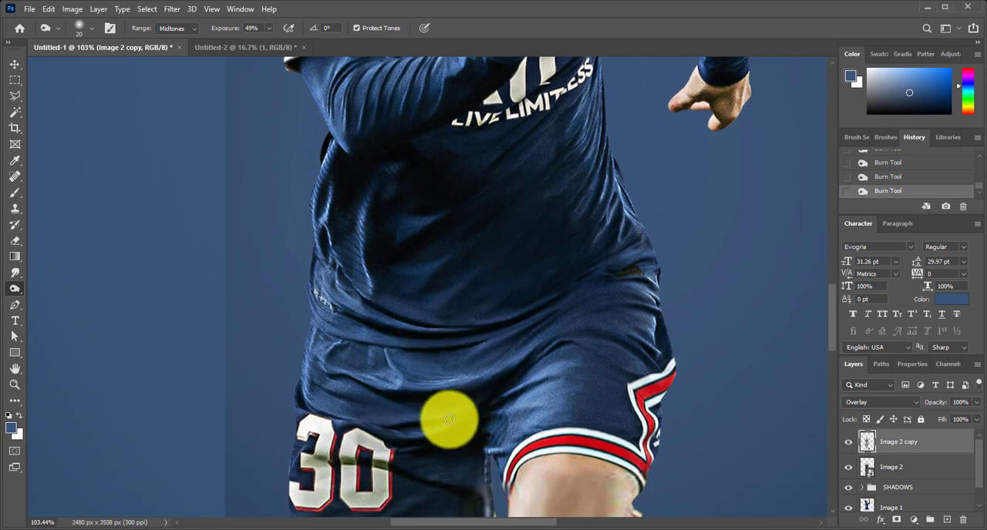
{"action": "left_click_drag", "start_coordinate": [609, 341], "coordinate": [420, 324]}
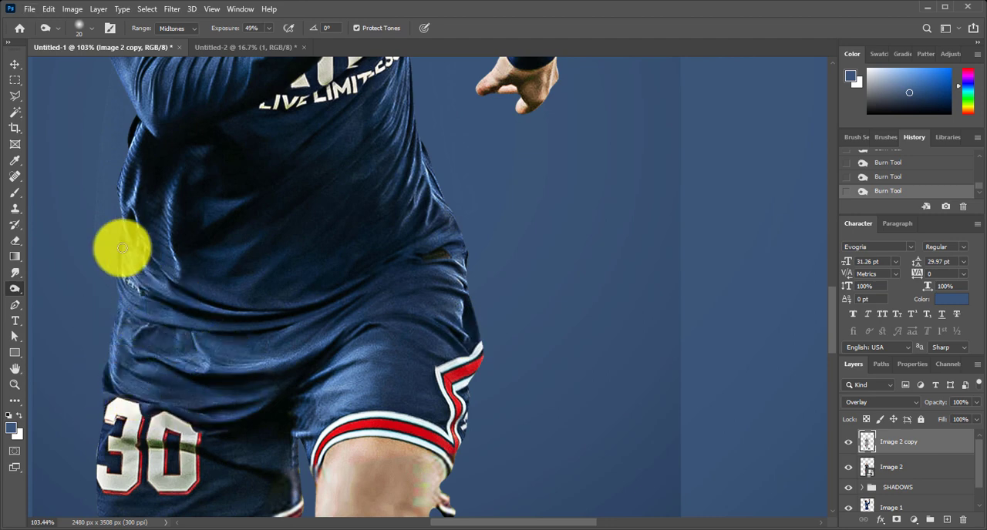
{"action": "scroll", "coordinate": [242, 301], "scroll_direction": "down", "scroll_amount": 3}
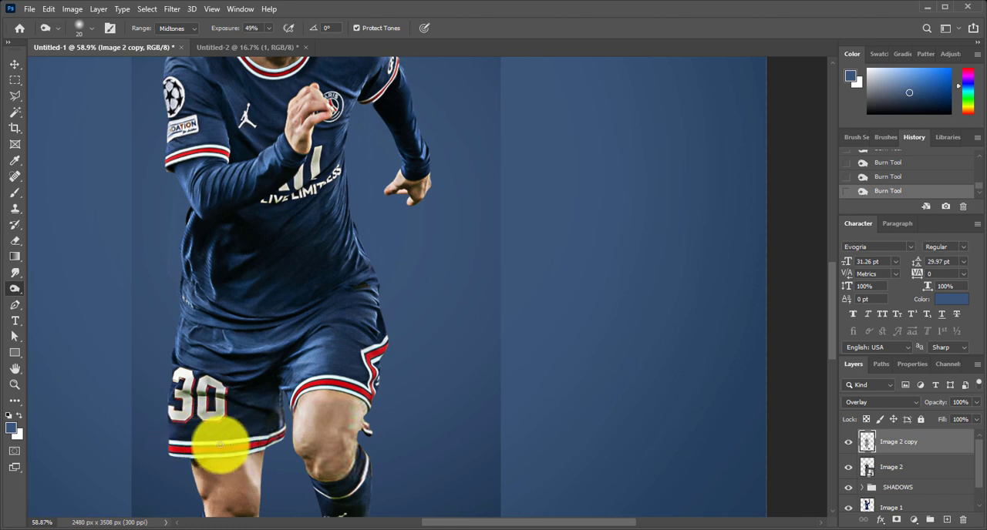
{"action": "left_click_drag", "start_coordinate": [235, 494], "coordinate": [264, 366]}
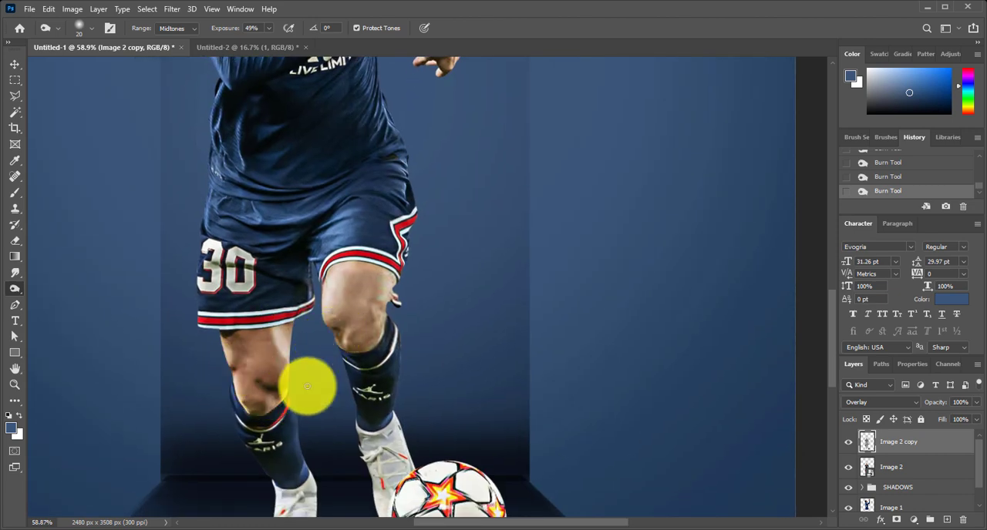
{"action": "left_click_drag", "start_coordinate": [290, 484], "coordinate": [315, 398]}
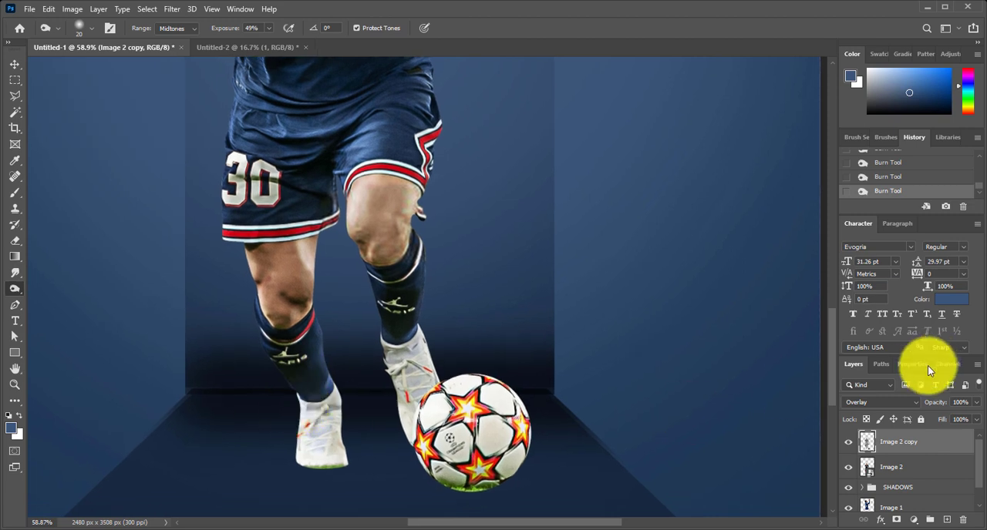
Toggle the visibility of the Image 2 copy layer to compare the player with and without the retouching
{"action": "left_click", "coordinate": [849, 442]}
{"action": "left_click", "coordinate": [849, 442]}
{"action": "scroll", "coordinate": [601, 363], "scroll_direction": "down", "scroll_amount": 5}
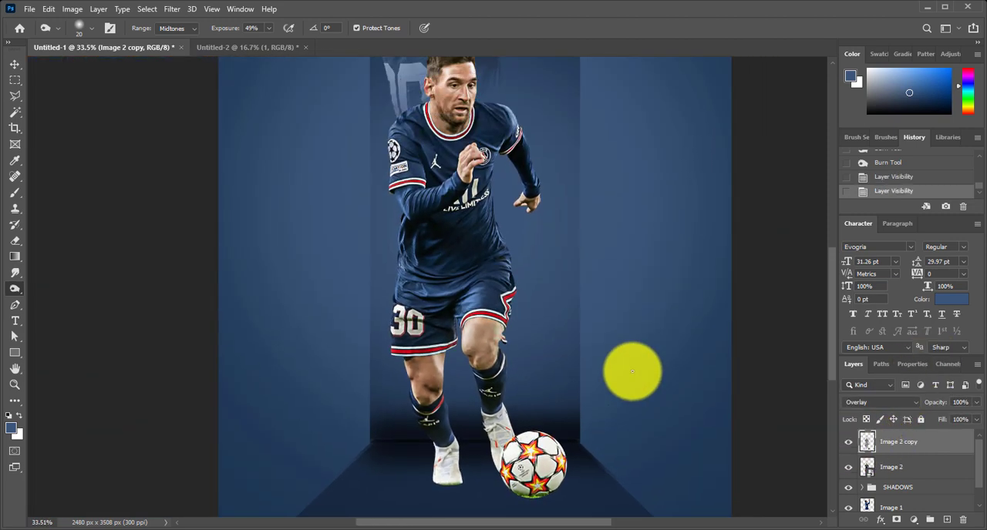
{"action": "scroll", "coordinate": [632, 371], "scroll_direction": "down", "scroll_amount": 3}
{"action": "left_click_drag", "start_coordinate": [672, 321], "coordinate": [629, 336]}
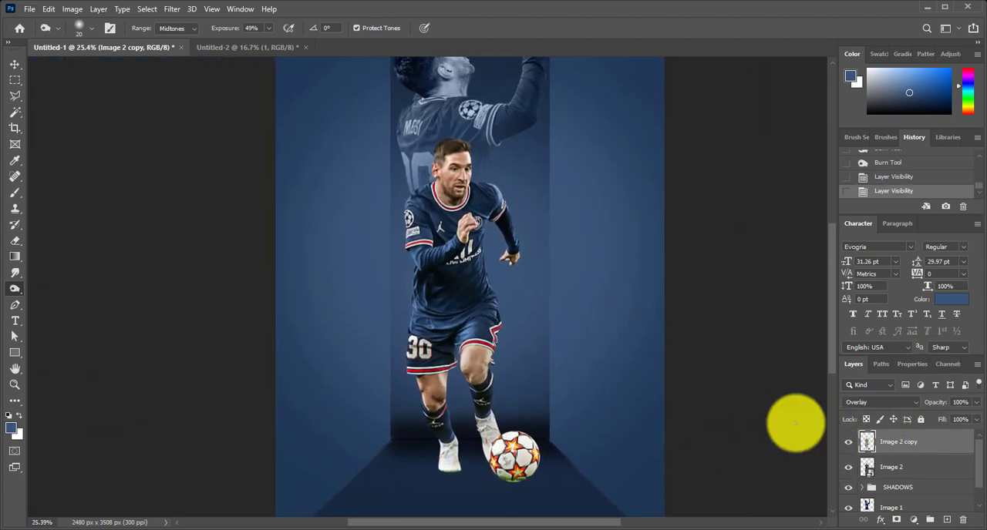
{"action": "left_click", "coordinate": [849, 442]}
{"action": "left_click", "coordinate": [848, 442]}
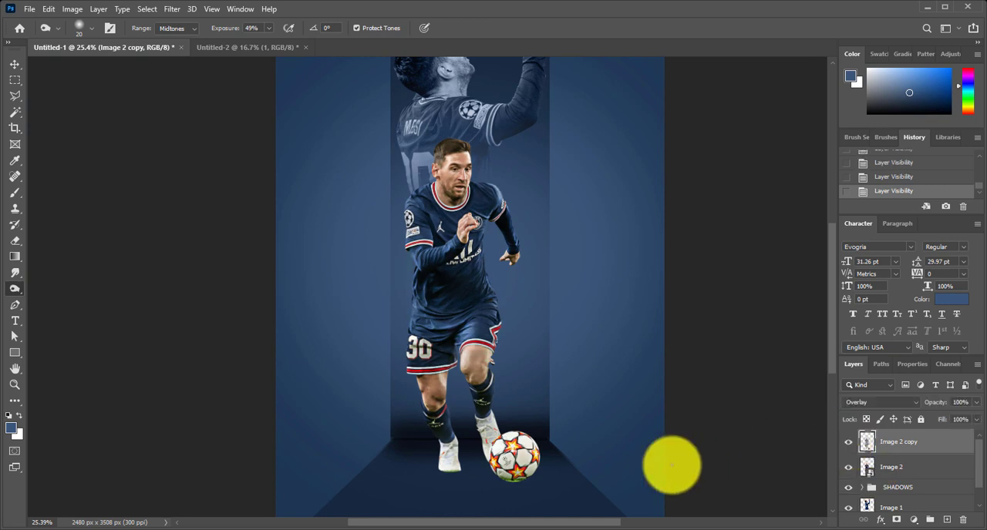
Darken the edges of the football with the Burn tool, using a 200 px brush on Midtones at 100% exposure
{"action": "key", "text": "]"}
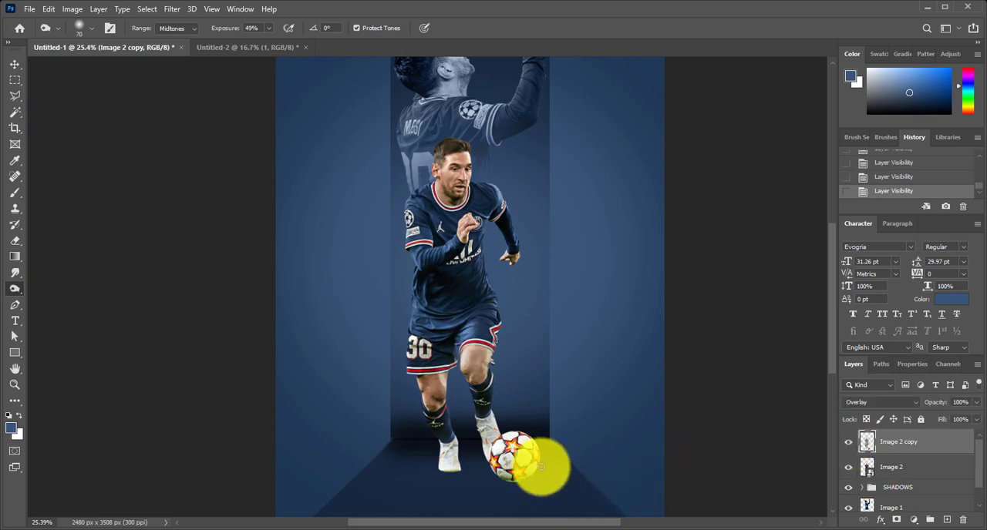
{"action": "left_click_drag", "start_coordinate": [549, 434], "coordinate": [496, 445]}
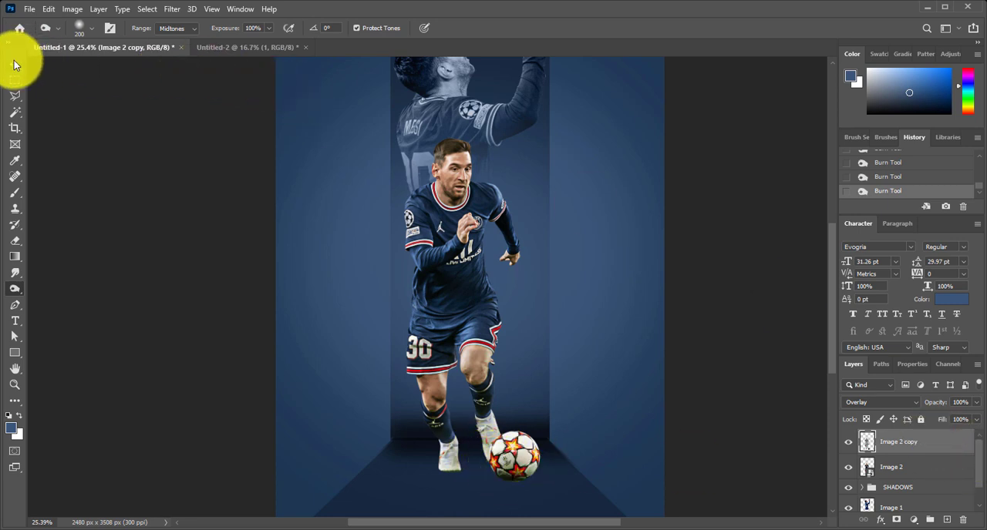
Add a new empty layer directly above the SHADOWS group
{"action": "left_click", "coordinate": [14, 66]}
{"action": "left_click", "coordinate": [944, 470]}
{"action": "left_click", "coordinate": [941, 493]}
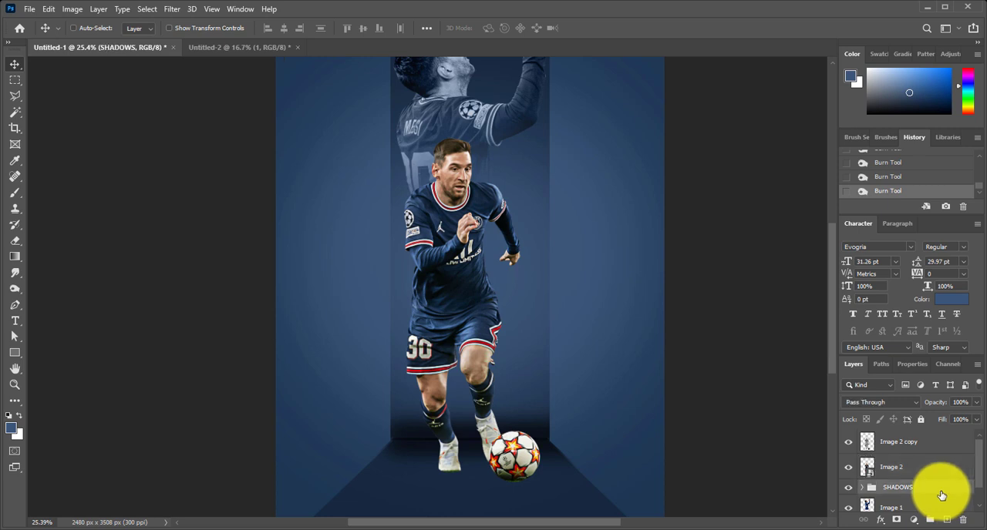
{"action": "left_click", "coordinate": [949, 523]}
{"action": "scroll", "coordinate": [467, 432], "scroll_direction": "down", "scroll_amount": 1}
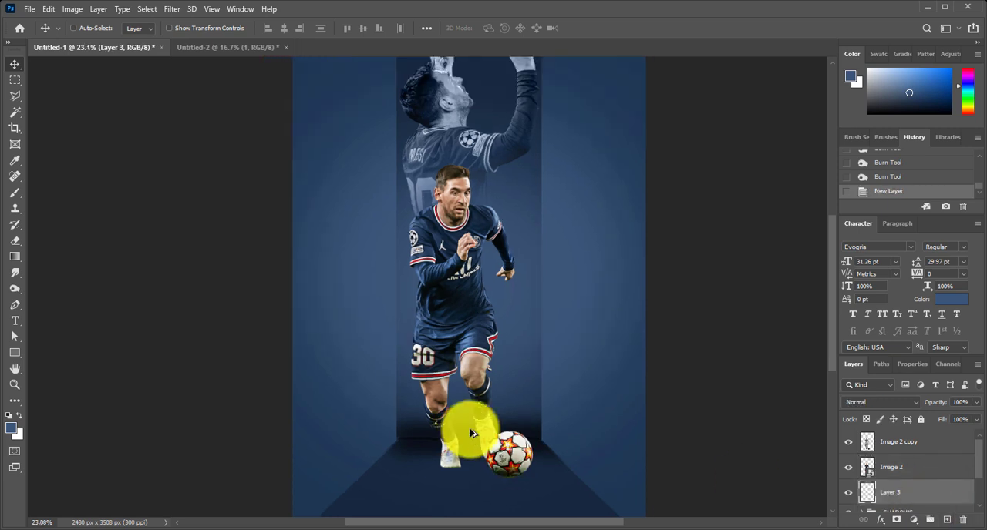
Paint a soft black spot beside the player's legs on the new layer, using a 565 px brush at 100% flow
{"action": "key", "text": "b"}
{"action": "scroll", "coordinate": [334, 381], "scroll_direction": "down", "scroll_amount": 3}
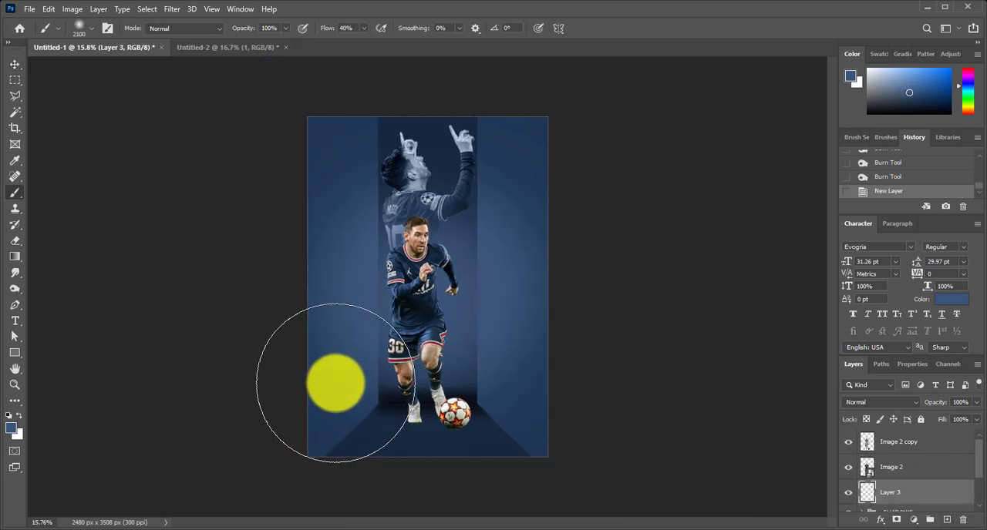
{"action": "left_click_drag", "start_coordinate": [437, 298], "coordinate": [326, 351]}
{"action": "key", "text": "d"}
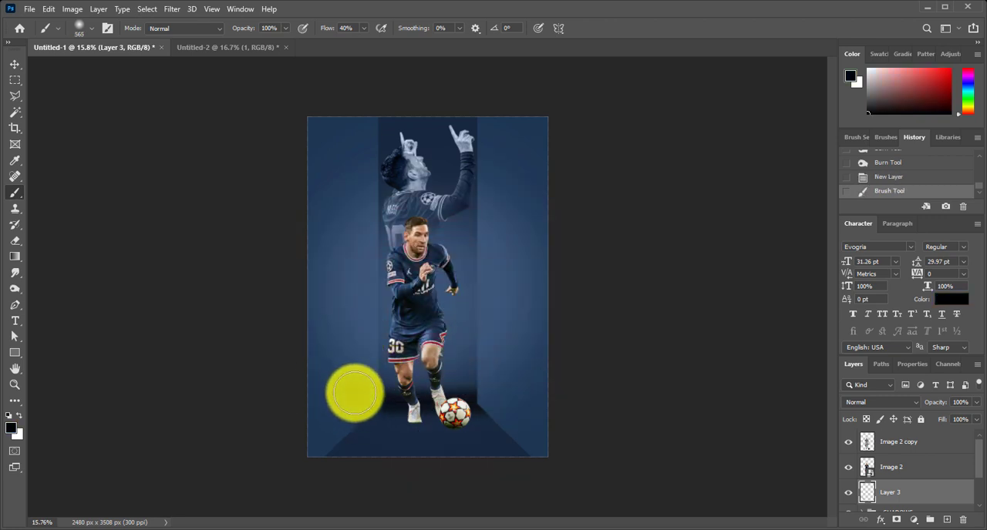
{"action": "key", "text": "ctrl+z"}
{"action": "left_click_drag", "start_coordinate": [330, 29], "coordinate": [447, 33]}
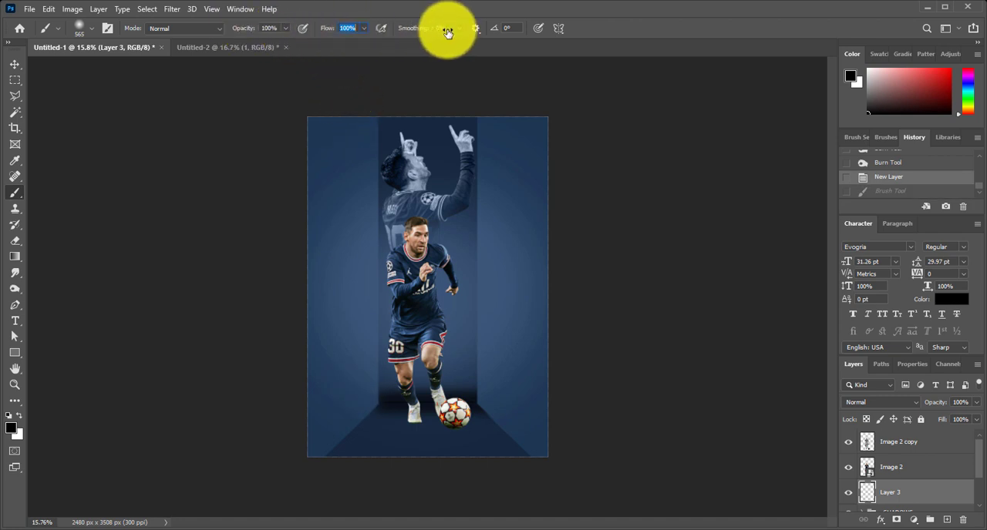
{"action": "left_click", "coordinate": [367, 374]}
{"action": "left_click_drag", "start_coordinate": [367, 374], "coordinate": [390, 413]}
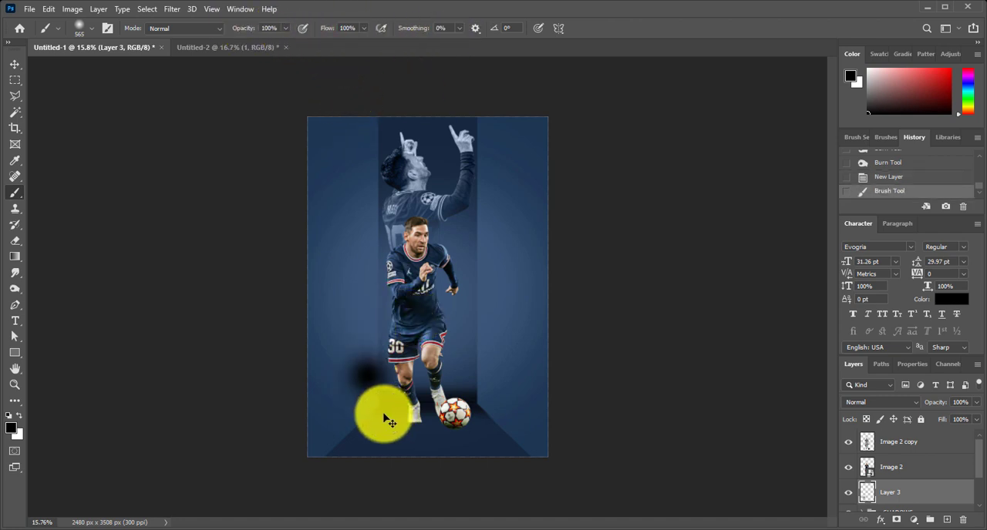
Try reshaping the black spot into a contact shadow under the player's standing boot, and delete its layer
{"action": "key", "text": "ctrl+t"}
{"action": "mouse_move", "coordinate": [367, 328]}
{"action": "left_mouse_down"}
{"action": "mouse_move", "coordinate": [370, 399]}
{"action": "mouse_move", "coordinate": [424, 427]}
{"action": "mouse_move", "coordinate": [395, 430]}
{"action": "mouse_move", "coordinate": [386, 396]}
{"action": "mouse_move", "coordinate": [403, 422]}
{"action": "mouse_move", "coordinate": [389, 397]}
{"action": "mouse_move", "coordinate": [429, 419]}
{"action": "mouse_move", "coordinate": [424, 434]}
{"action": "mouse_move", "coordinate": [451, 446]}
{"action": "mouse_move", "coordinate": [426, 460]}
{"action": "mouse_move", "coordinate": [417, 438]}
{"action": "left_mouse_up"}
{"action": "scroll", "coordinate": [440, 414], "scroll_direction": "up", "scroll_amount": 3}
{"action": "left_click_drag", "start_coordinate": [384, 490], "coordinate": [446, 372]}
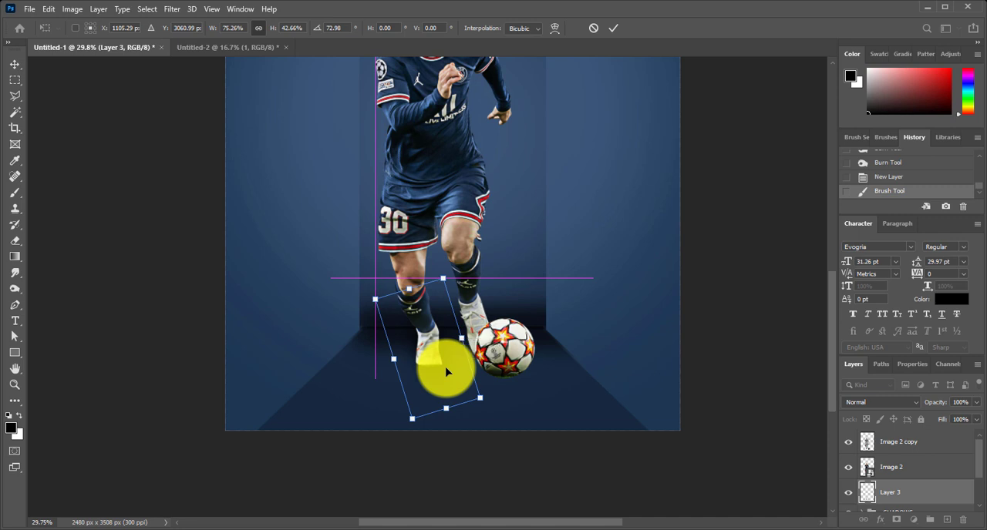
{"action": "key", "text": "Return"}
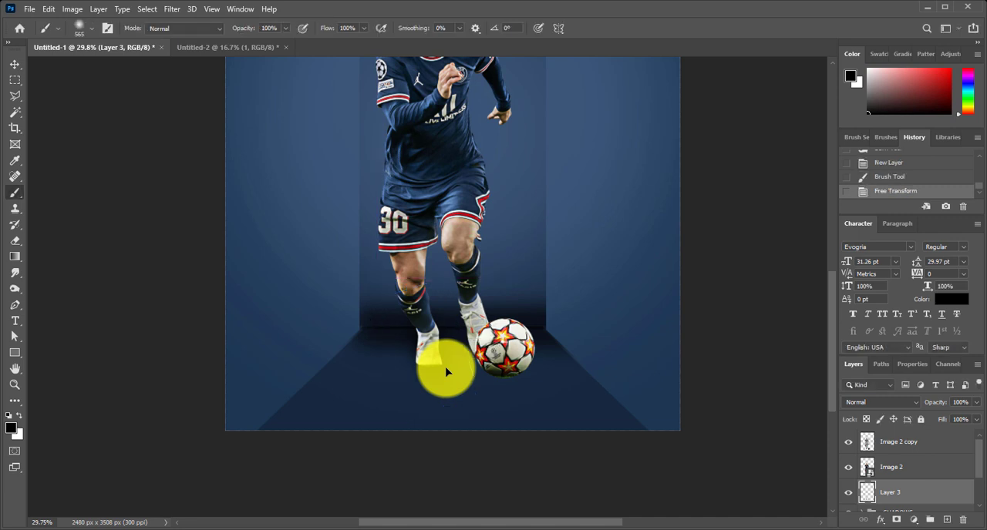
{"action": "key", "text": "v"}
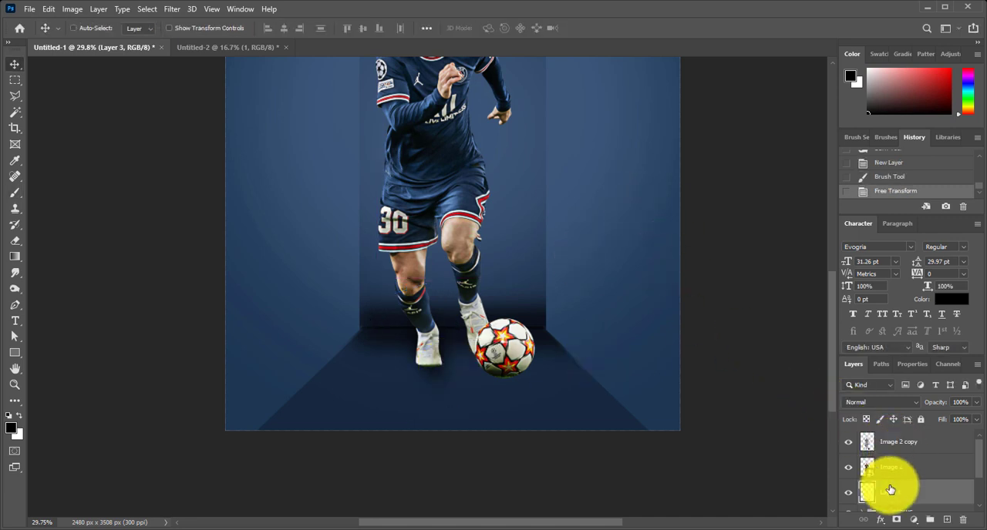
{"action": "key", "text": "Delete"}
Duplicate the Image 2 layer and rename the lower of the two layers as shadow
{"action": "left_click", "coordinate": [901, 467]}
{"action": "scroll", "coordinate": [905, 464], "scroll_direction": "down", "scroll_amount": 1}
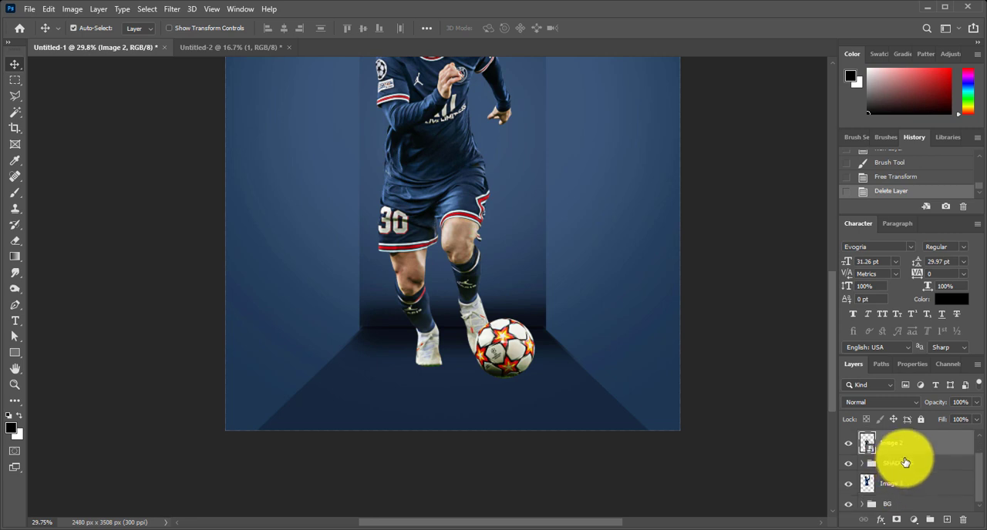
{"action": "key", "text": "ctrl+j"}
{"action": "left_click", "coordinate": [889, 494]}
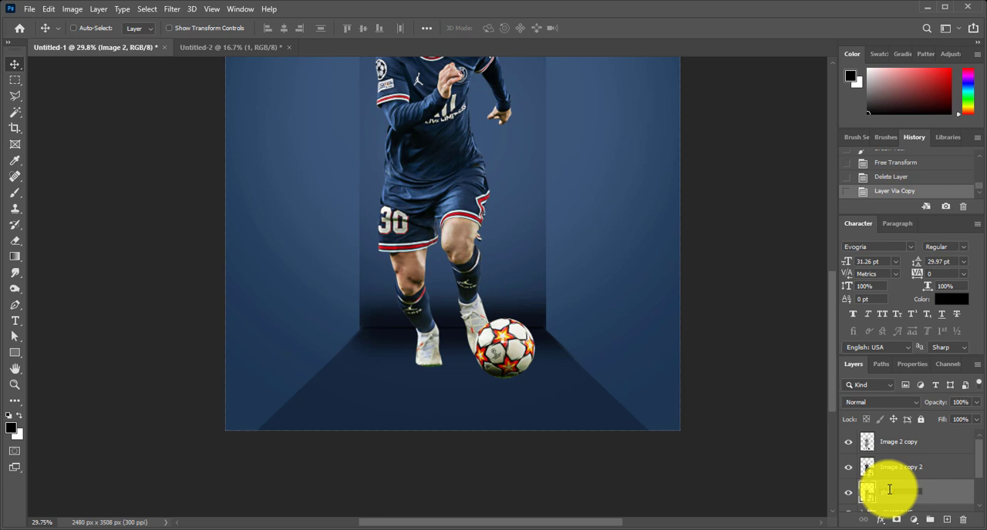
{"action": "left_click", "coordinate": [769, 447]}
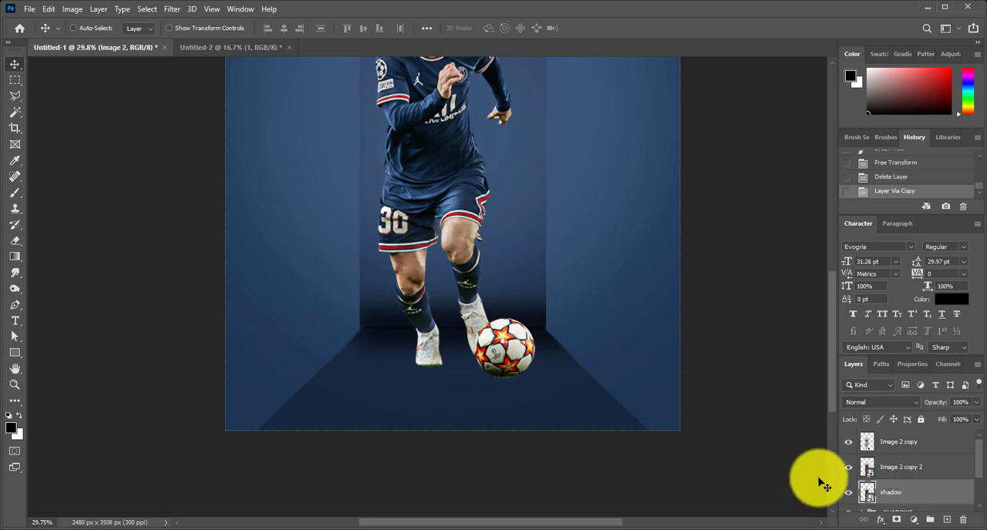
Rasterize the shadow layer and fill its player silhouette with black
{"action": "right_click", "coordinate": [933, 497]}
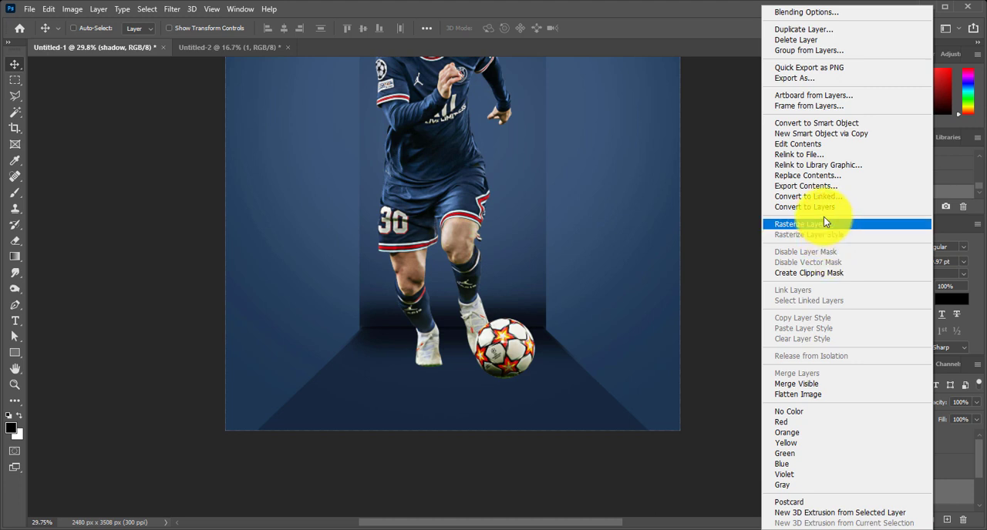
{"action": "left_click", "coordinate": [823, 223]}
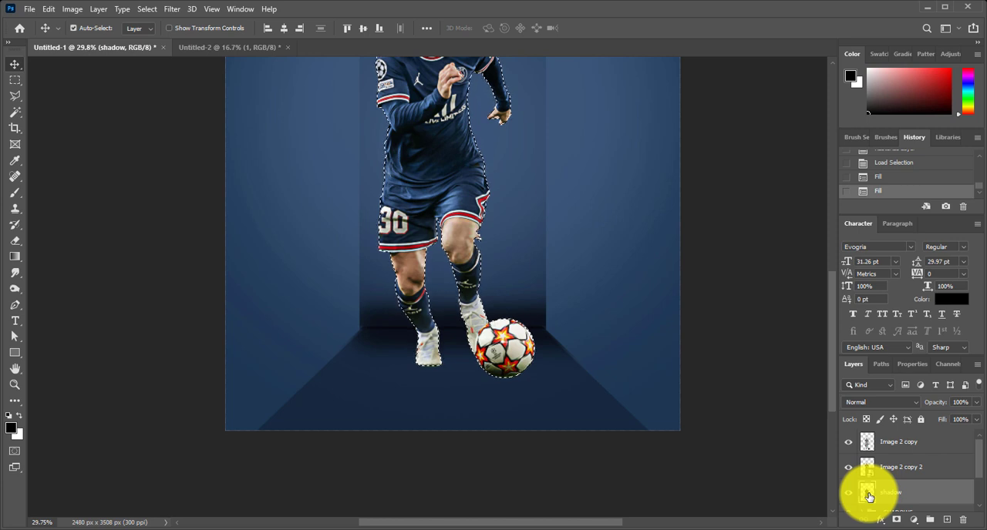
{"action": "key", "text": "ctrl+0"}
Flatten the black silhouette onto the floor as a cast shadow slanting behind the player, and reposition it to meet the boots
{"action": "key", "text": "ctrl+t"}
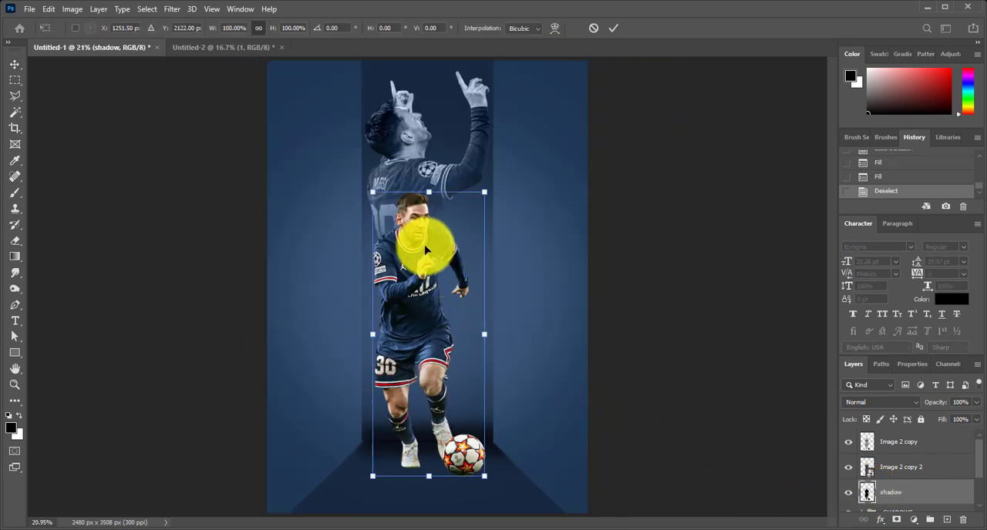
{"action": "left_click_drag", "start_coordinate": [429, 196], "coordinate": [315, 424]}
{"action": "key", "text": "Return"}
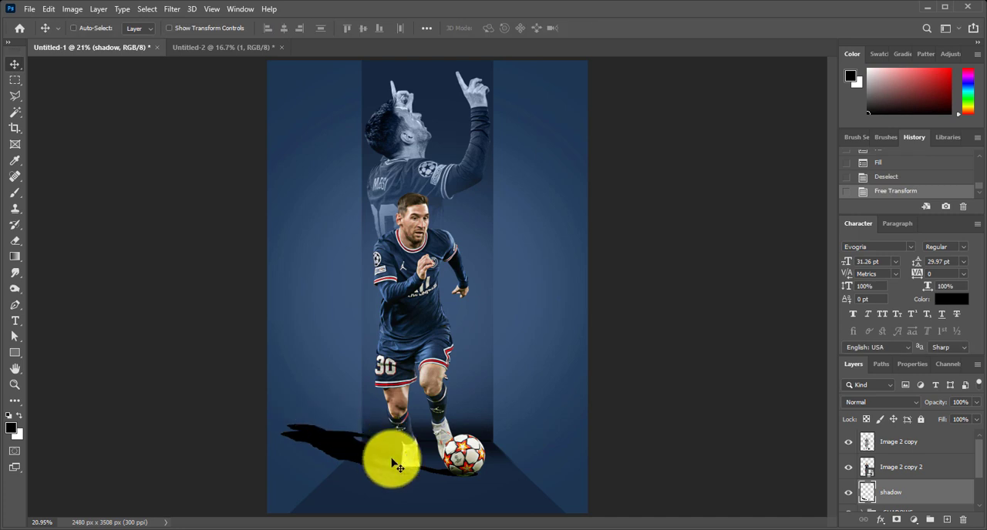
{"action": "left_click_drag", "start_coordinate": [392, 458], "coordinate": [422, 455]}
{"action": "key", "text": "ctrl+z"}
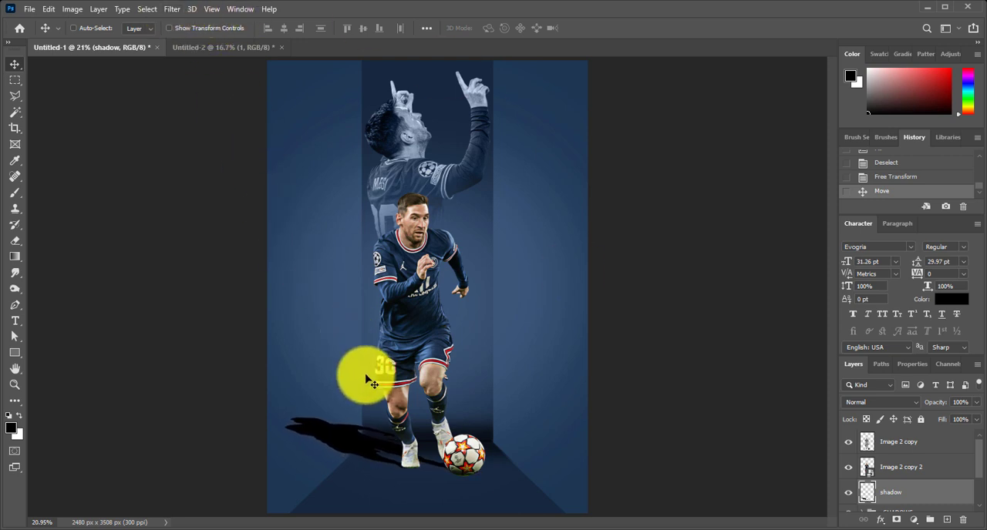
Skew the cast shadow horizontally by about -48.4° at 97.65% height so it falls closer behind the player's feet
{"action": "key", "text": "ctrl+t"}
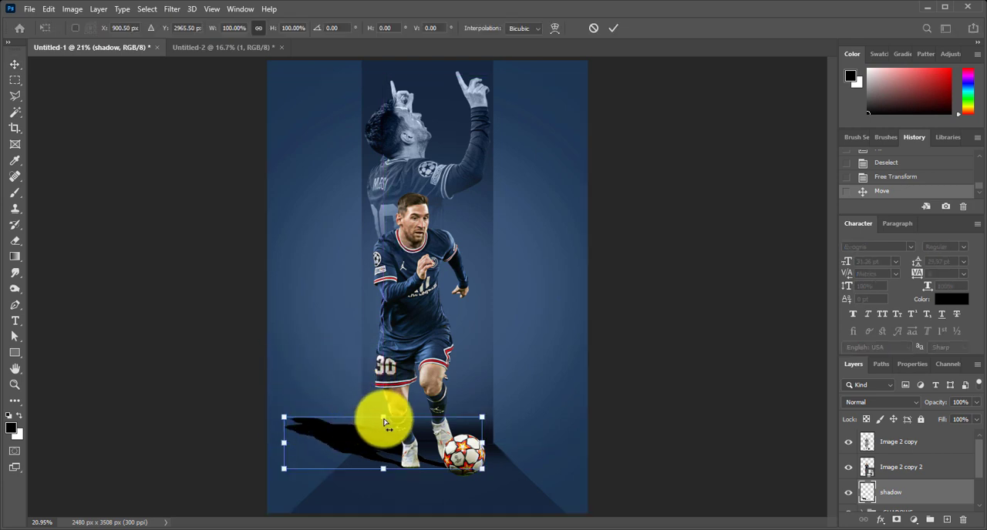
{"action": "left_click_drag", "start_coordinate": [386, 421], "coordinate": [461, 421]}
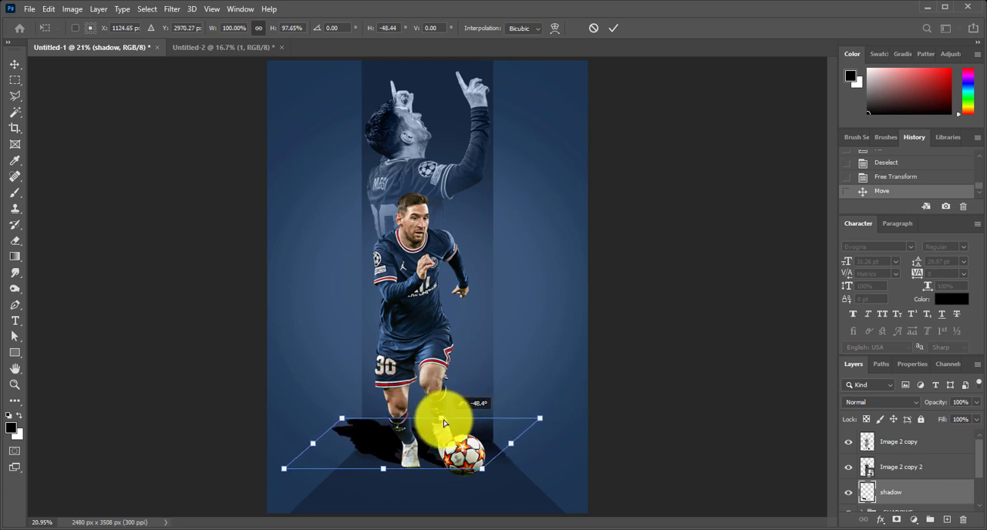
{"action": "left_click_drag", "start_coordinate": [444, 423], "coordinate": [445, 423]}
{"action": "key", "text": "Return"}
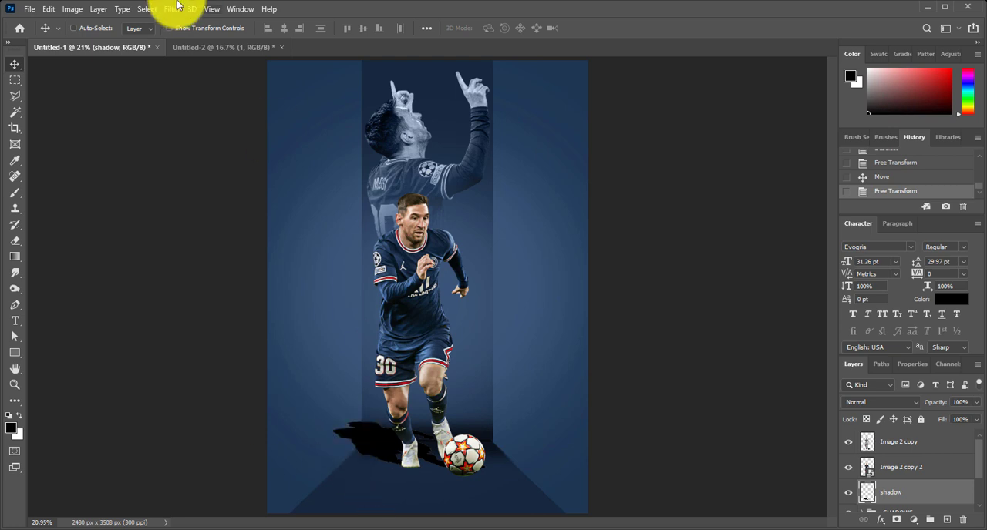
Soften the cast shadow with a Gaussian Blur of 11.1 pixels
{"action": "left_click", "coordinate": [173, 8]}
{"action": "mouse_move", "coordinate": [201, 148]}
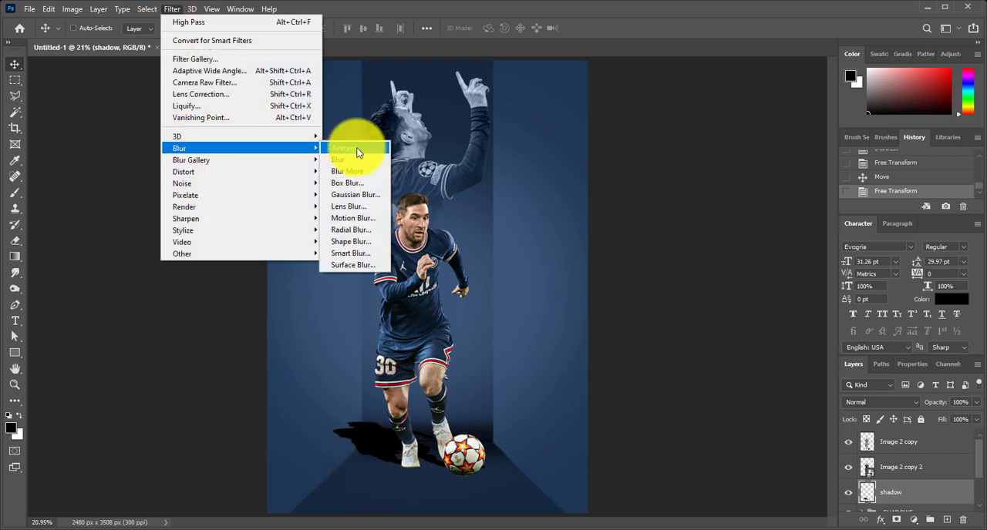
{"action": "left_click", "coordinate": [352, 191]}
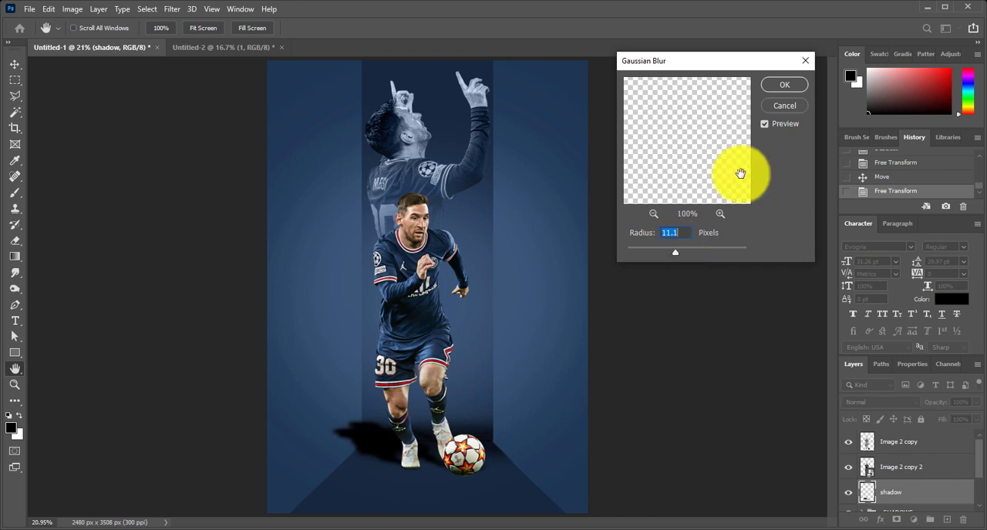
{"action": "left_click", "coordinate": [784, 84]}
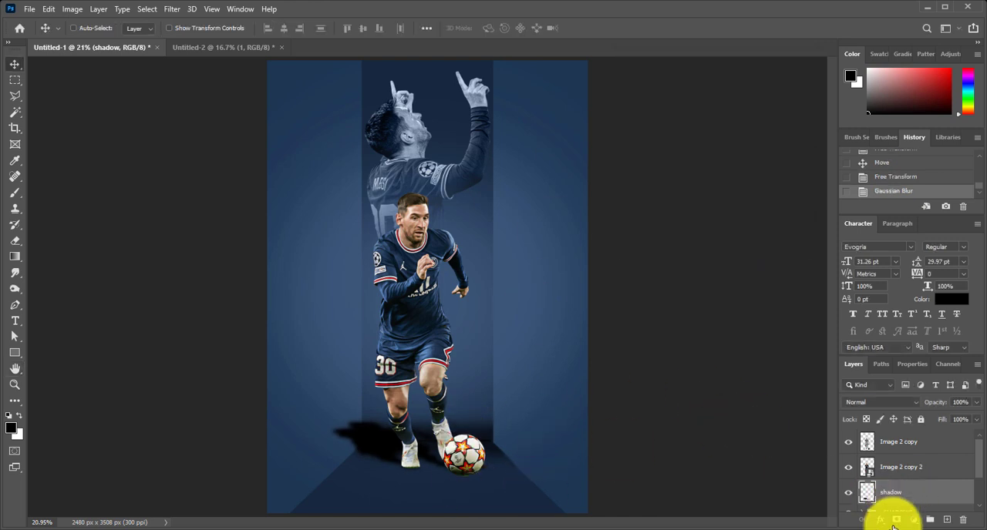
Add a mask to the shadow layer and fade the shadow's far end with a soft 900 px black brush
{"action": "left_click", "coordinate": [896, 520]}
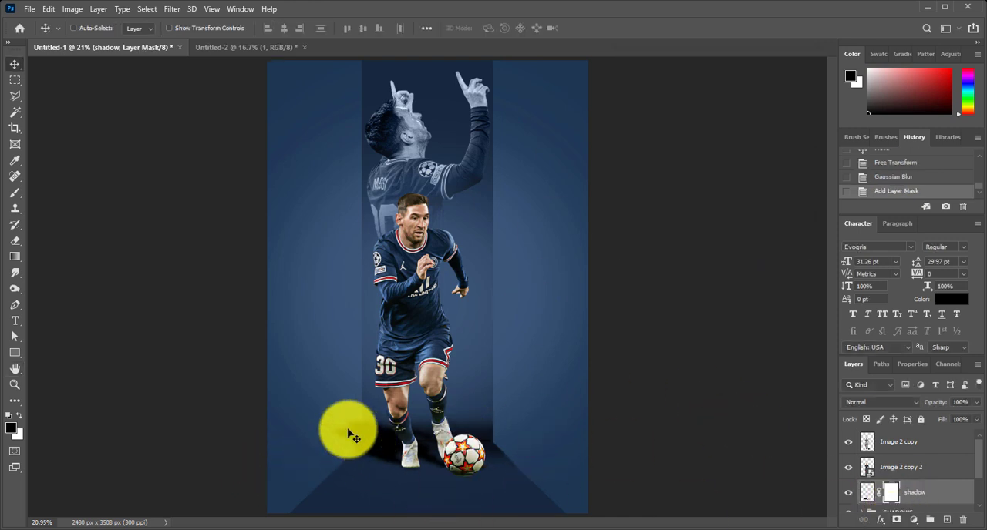
{"action": "key", "text": "b"}
{"action": "mouse_move", "coordinate": [345, 401]}
{"action": "left_mouse_down"}
{"action": "mouse_move", "coordinate": [255, 436]}
{"action": "mouse_move", "coordinate": [293, 427]}
{"action": "mouse_move", "coordinate": [328, 386]}
{"action": "left_mouse_up"}
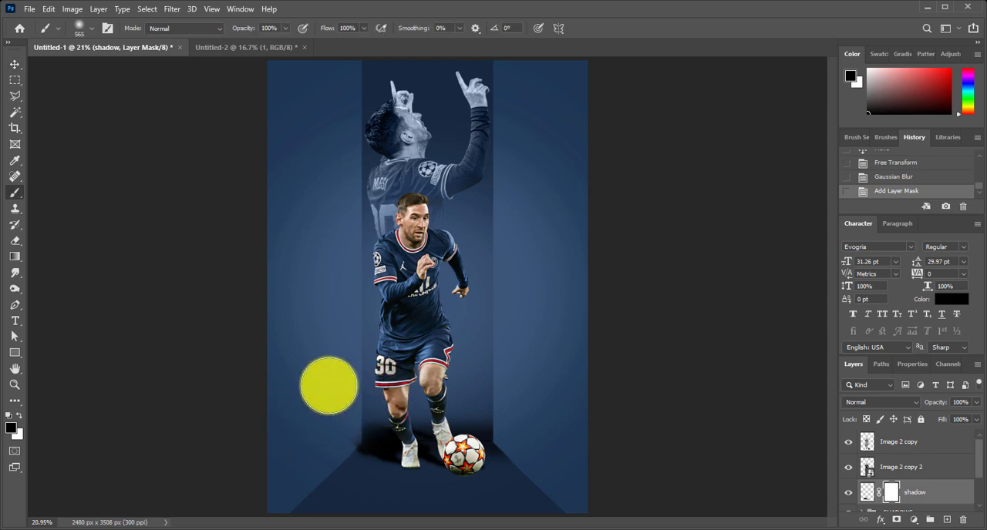
{"action": "key", "text": "ctrl+z"}
{"action": "key", "text": "bracketright"}
{"action": "key", "text": "bracketright"}
{"action": "key", "text": "bracketright"}
{"action": "key", "text": "bracketright"}
{"action": "right_click", "coordinate": [303, 342]}
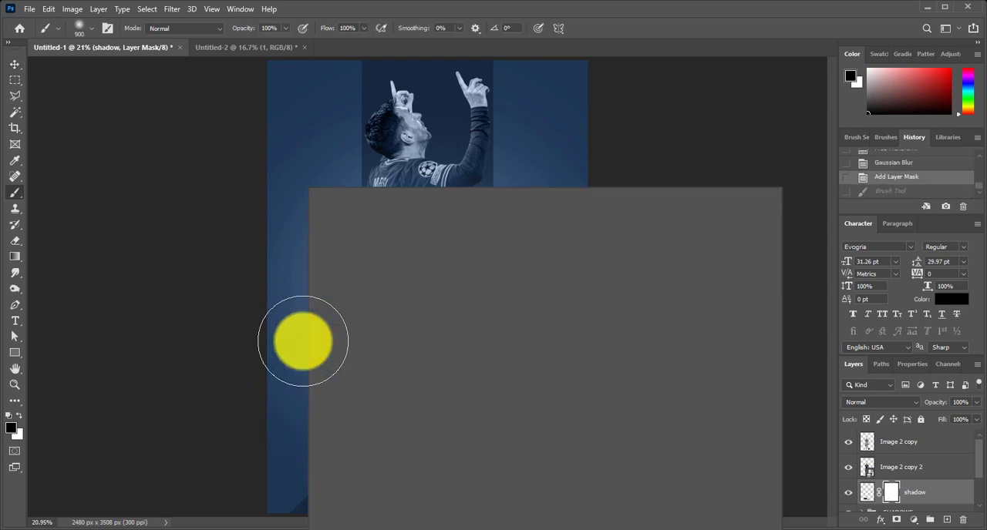
{"action": "left_click", "coordinate": [389, 328]}
{"action": "left_click", "coordinate": [292, 338]}
{"action": "left_click", "coordinate": [359, 401]}
{"action": "left_click", "coordinate": [338, 397]}
{"action": "left_click", "coordinate": [327, 399]}
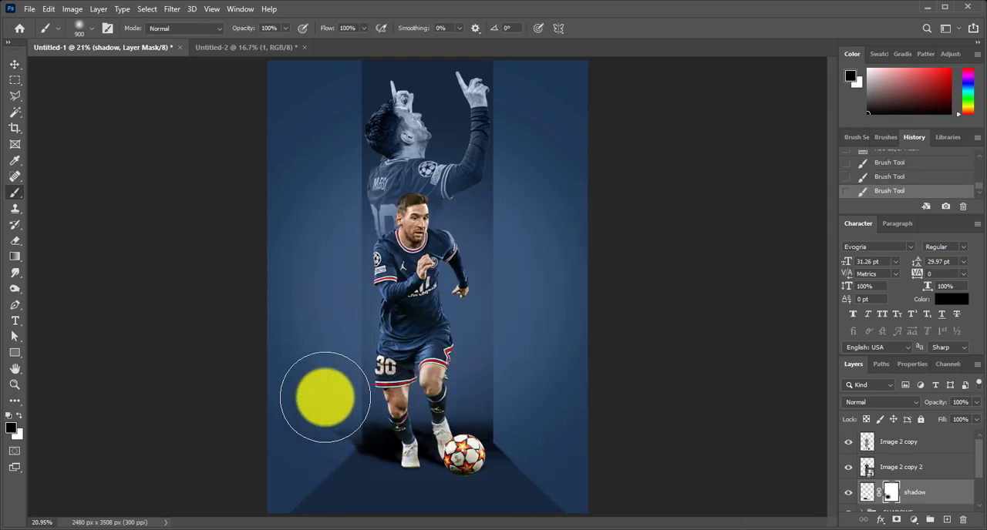
{"action": "left_click", "coordinate": [344, 388]}
{"action": "left_click", "coordinate": [334, 394]}
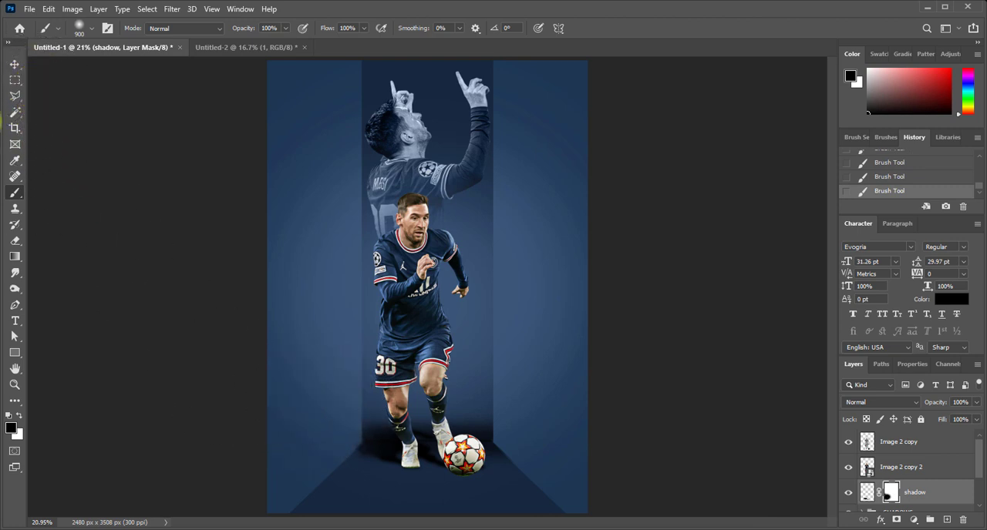
{"action": "key", "text": "v"}
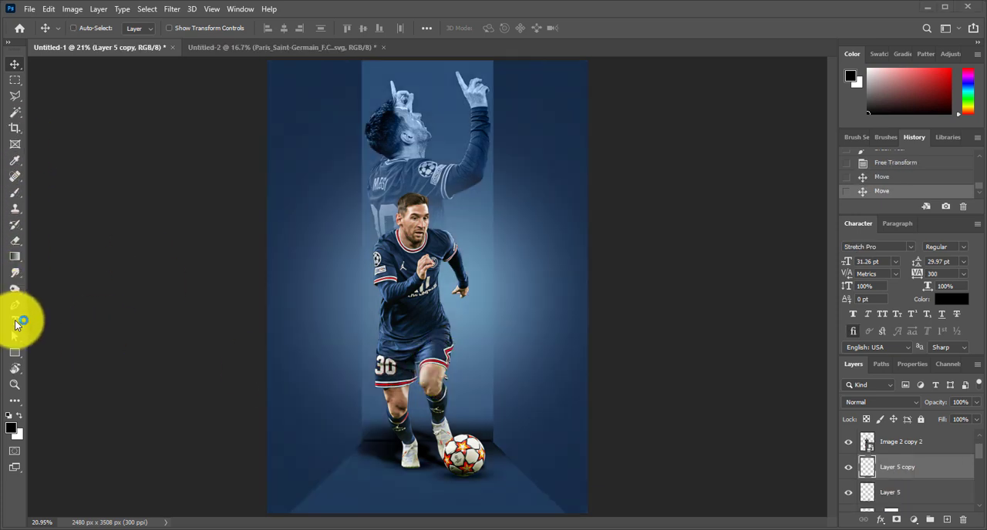
Add the text MESSI on the floor below the running player, on a new layer above Image 2 copy
{"action": "scroll", "coordinate": [927, 464], "scroll_direction": "up", "scroll_amount": 1}
{"action": "left_click", "coordinate": [925, 442]}
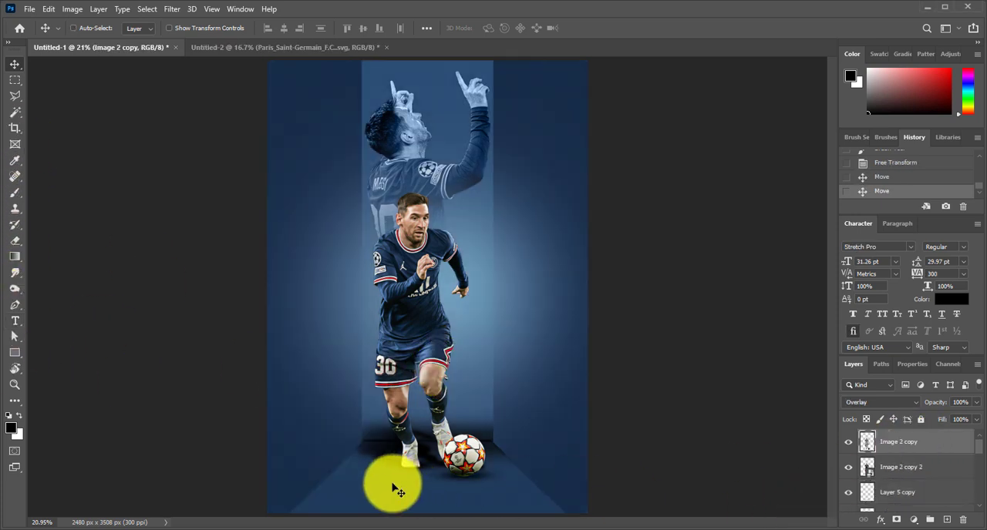
{"action": "left_click", "coordinate": [14, 321]}
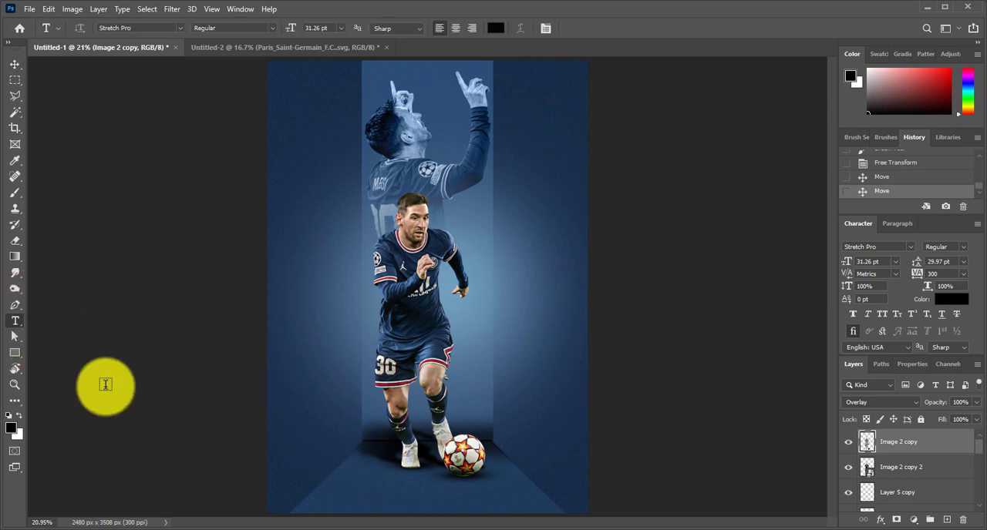
{"action": "left_click", "coordinate": [328, 491]}
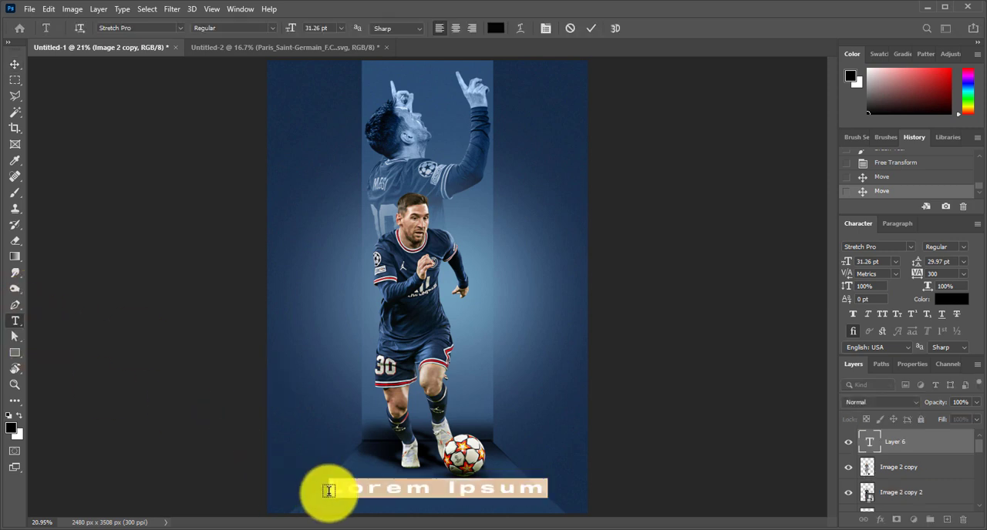
{"action": "type", "text": "MESSI"}
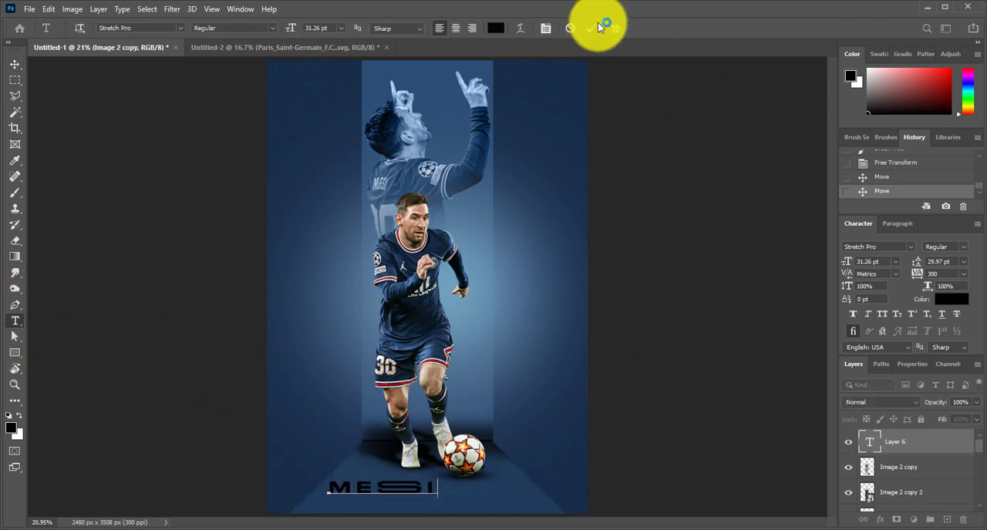
{"action": "left_click", "coordinate": [15, 66]}
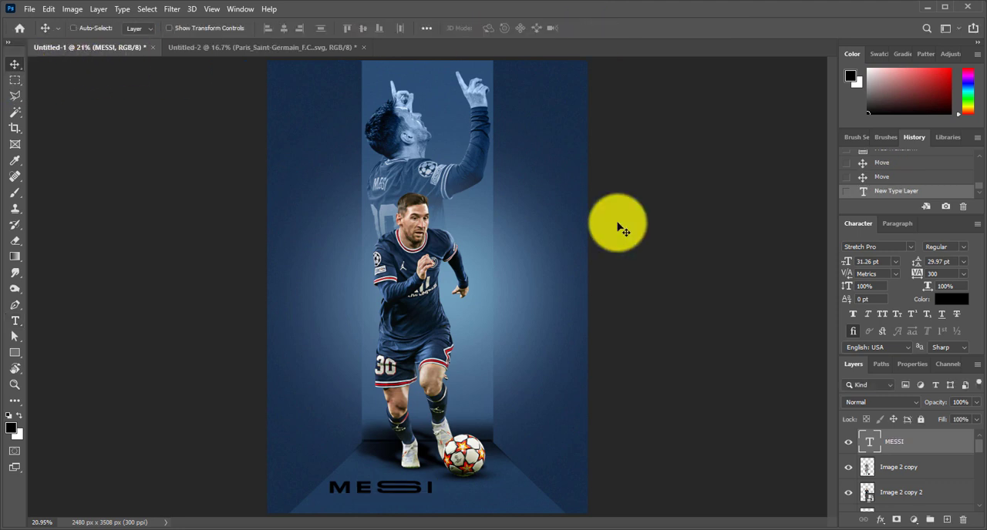
Set the MESSI title in Evogria with 0 tracking and white colour (#ffffff), and shift it towards the poster's centre
{"action": "left_click", "coordinate": [886, 248]}
{"action": "left_click", "coordinate": [909, 246]}
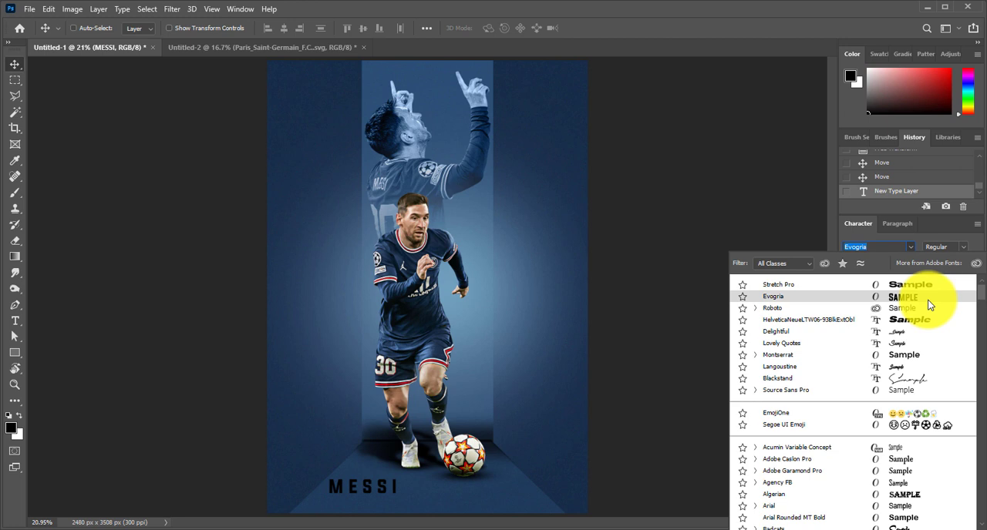
{"action": "left_click", "coordinate": [928, 306]}
{"action": "left_click_drag", "start_coordinate": [409, 493], "coordinate": [463, 497]}
{"action": "left_click", "coordinate": [963, 274]}
{"action": "left_click", "coordinate": [937, 351]}
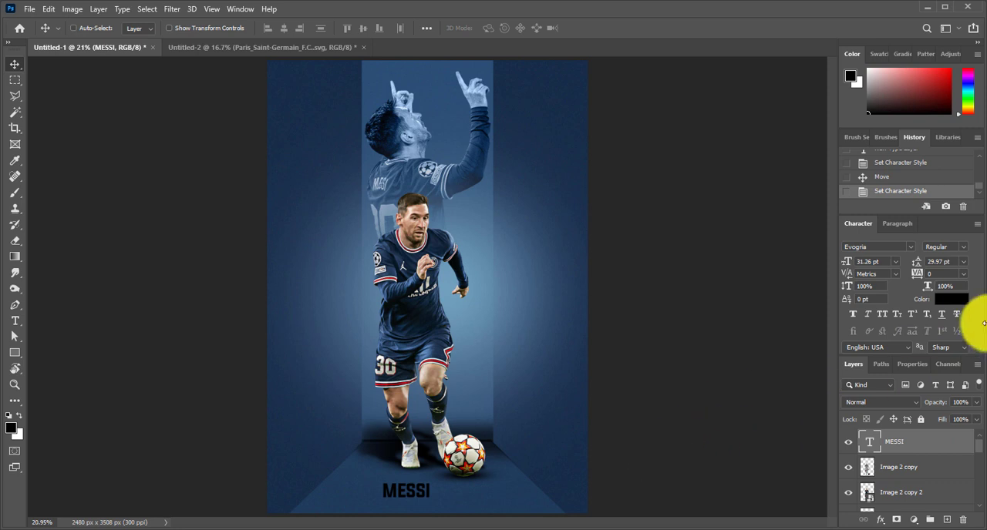
{"action": "left_click", "coordinate": [951, 299]}
{"action": "left_click_drag", "start_coordinate": [594, 121], "coordinate": [535, 55]}
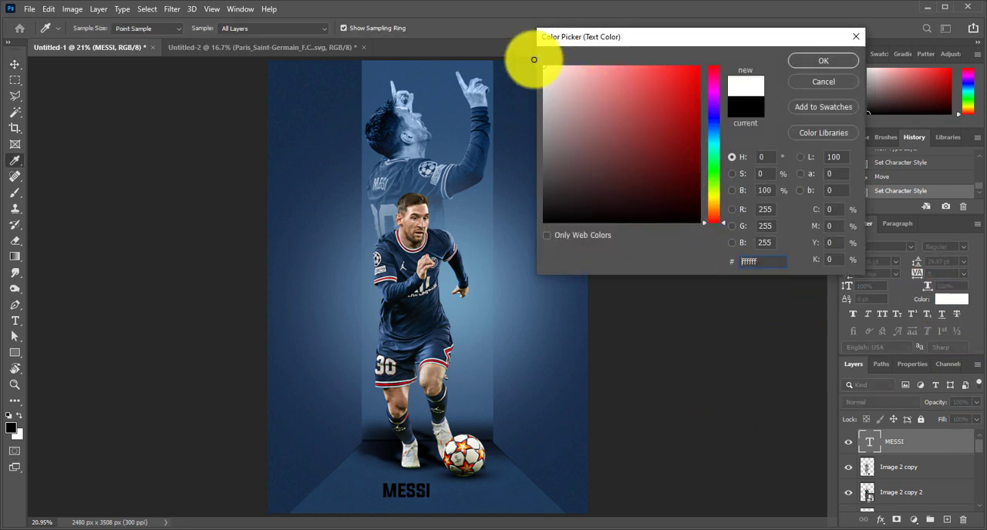
{"action": "left_click", "coordinate": [811, 64]}
Enlarge the MESSI title to 165.75% and position it on the floor just below the boots and ball
{"action": "key", "text": "v"}
{"action": "left_click_drag", "start_coordinate": [434, 500], "coordinate": [470, 502]}
{"action": "key", "text": "ctrl+t"}
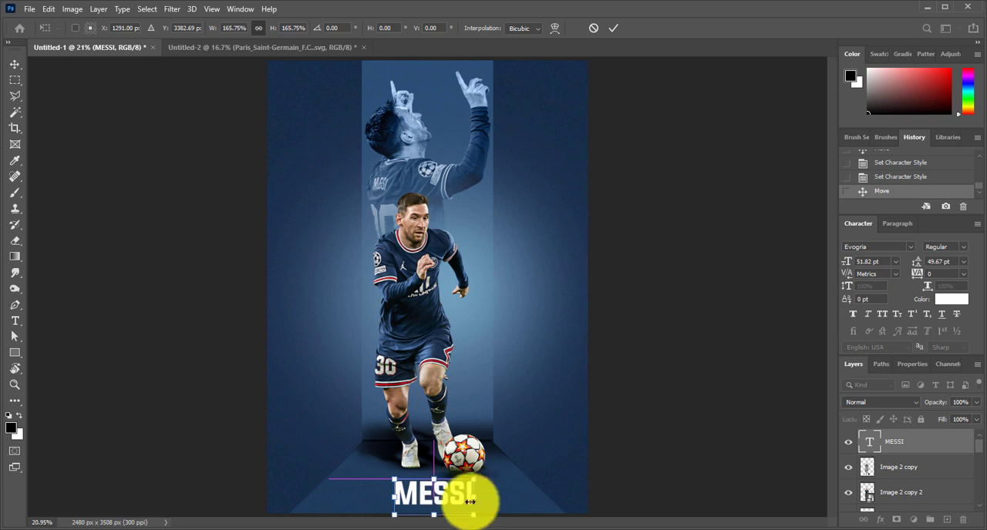
{"action": "key", "text": "Return"}
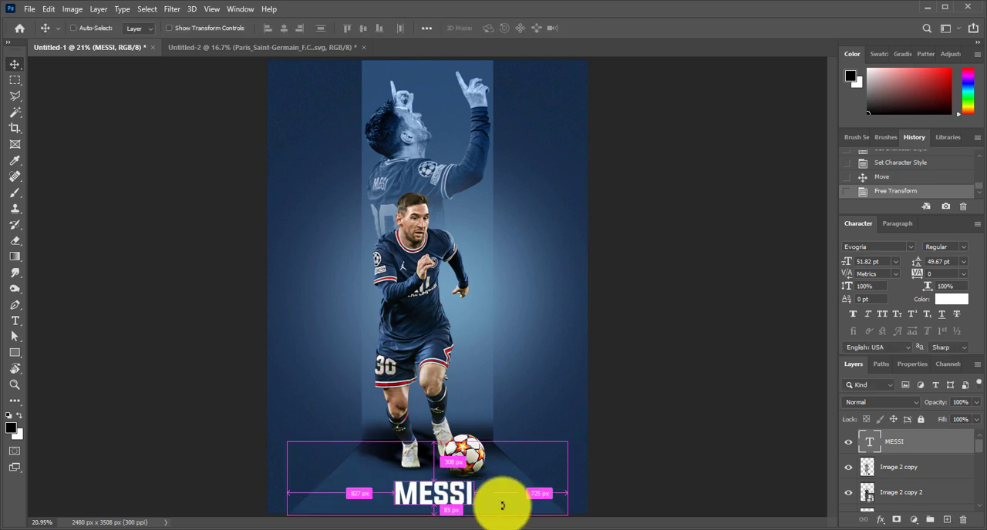
{"action": "scroll", "coordinate": [502, 502], "scroll_direction": "up", "scroll_amount": 1}
{"action": "scroll", "coordinate": [466, 356], "scroll_direction": "down", "scroll_amount": 2}
{"action": "scroll", "coordinate": [476, 354], "scroll_direction": "up", "scroll_amount": 1}
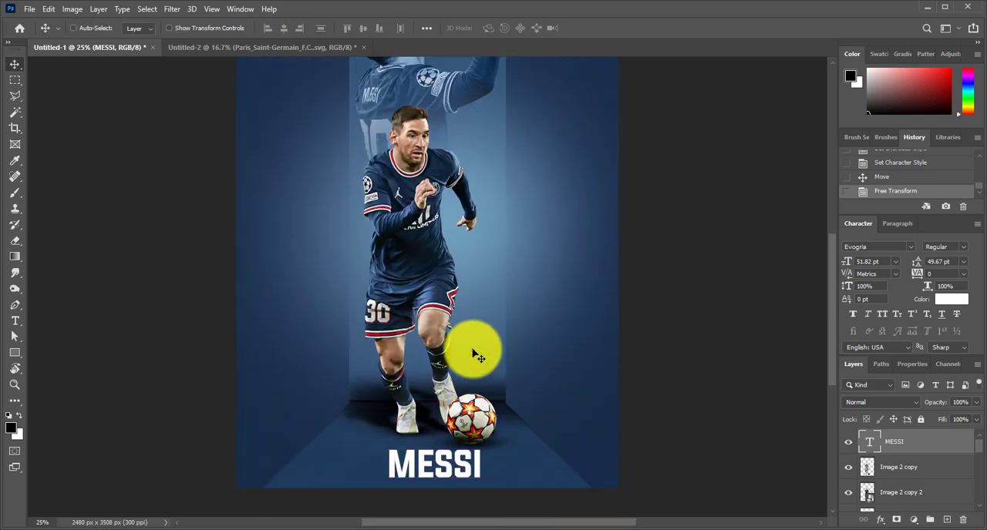
{"action": "scroll", "coordinate": [474, 353], "scroll_direction": "down", "scroll_amount": 3}
{"action": "scroll", "coordinate": [475, 349], "scroll_direction": "up", "scroll_amount": 3}
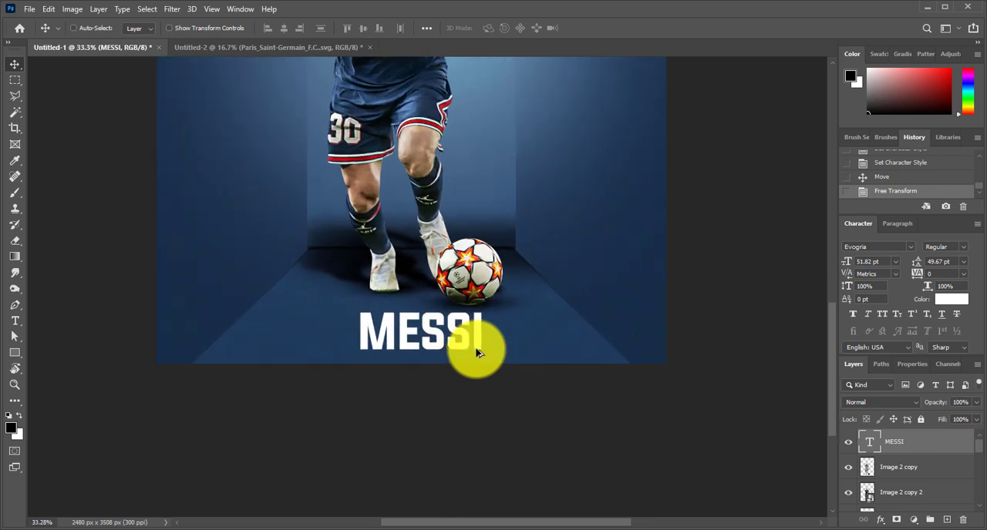
{"action": "left_click_drag", "start_coordinate": [449, 342], "coordinate": [467, 352]}
Rasterize the MESSI title and distort it in perspective, widening its base to follow the floor's edges
{"action": "right_click", "coordinate": [956, 453]}
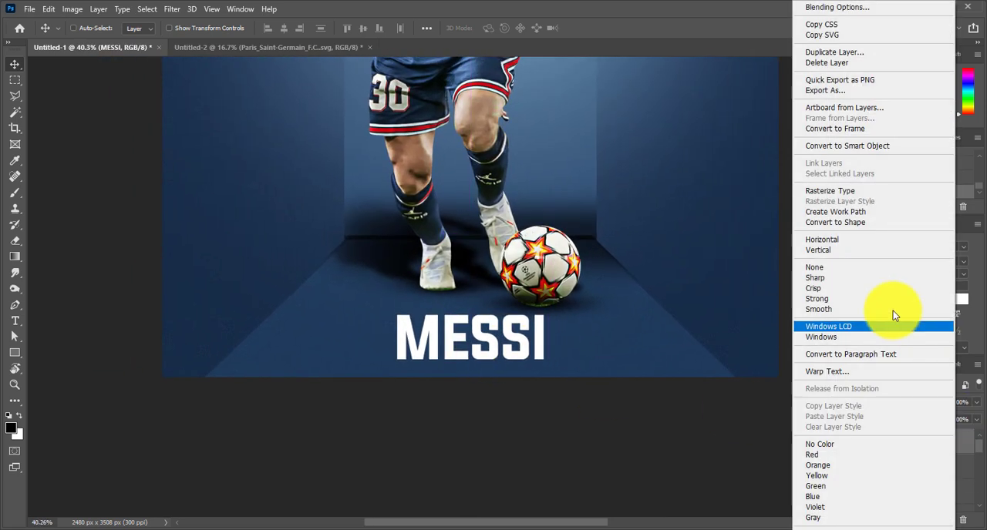
{"action": "left_click", "coordinate": [854, 191]}
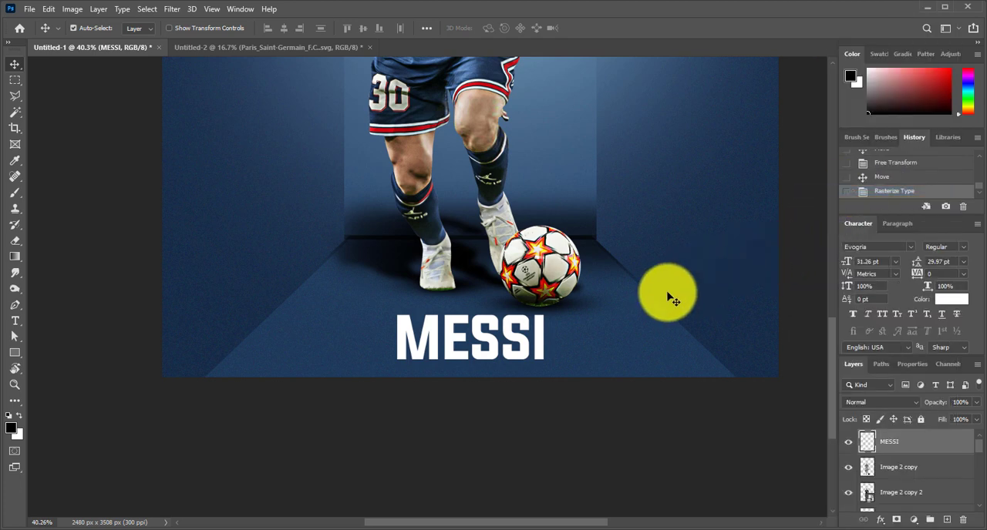
{"action": "key", "text": "ctrl+t"}
{"action": "left_click_drag", "start_coordinate": [544, 362], "coordinate": [668, 387]}
{"action": "key", "text": "Return"}
Scale the perspective title to about 132%, centre it on the floor, and set its blend mode to Overlay
{"action": "key", "text": "ctrl+t"}
{"action": "left_click_drag", "start_coordinate": [611, 359], "coordinate": [576, 359]}
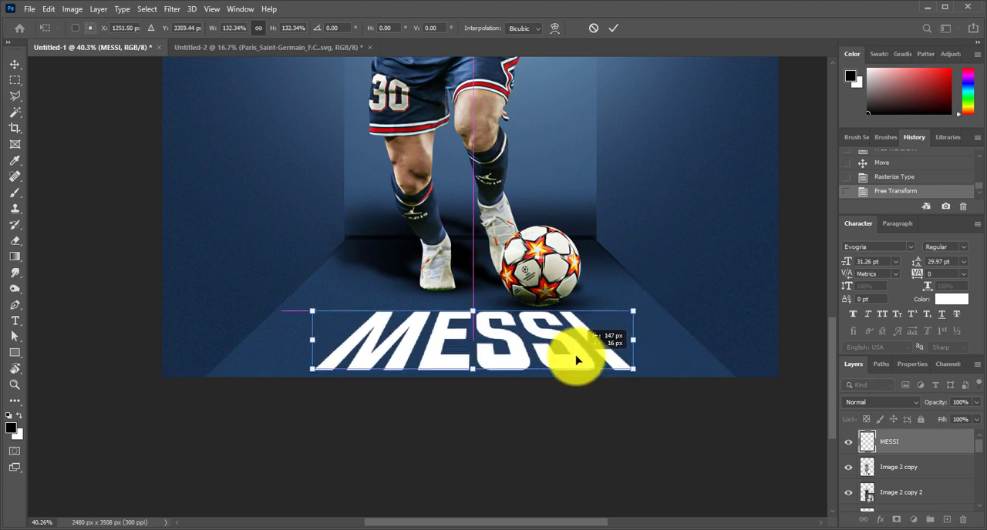
{"action": "key", "text": "Return"}
{"action": "key", "text": "ctrl+0"}
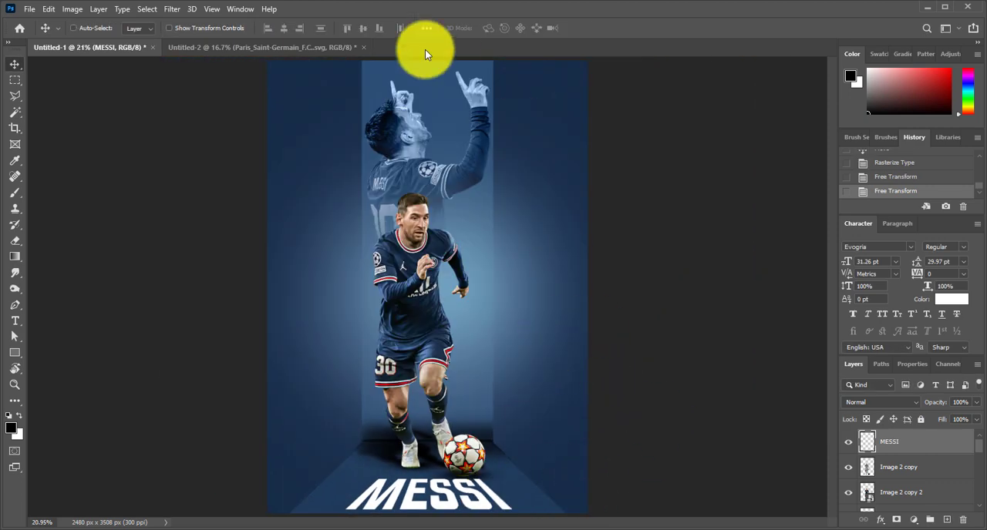
{"action": "left_click", "coordinate": [894, 401]}
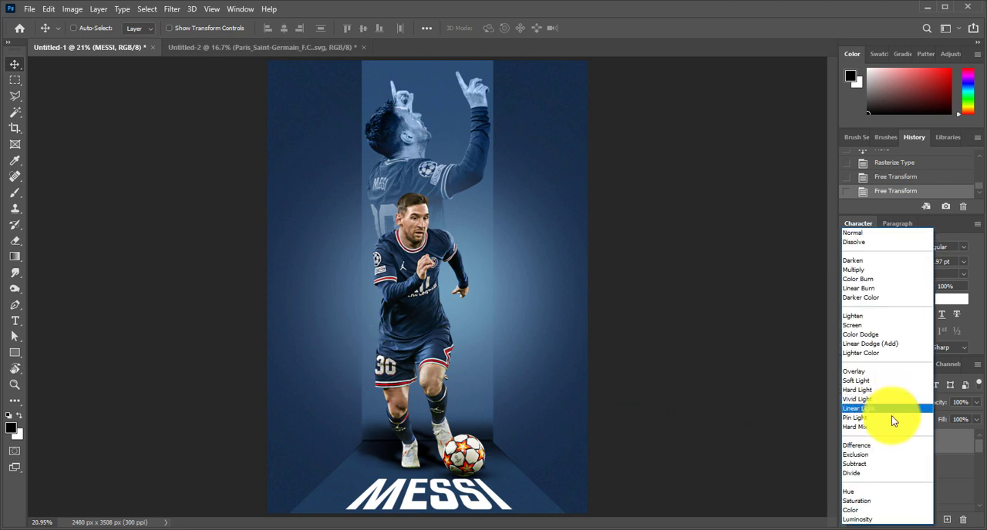
{"action": "left_click", "coordinate": [883, 375]}
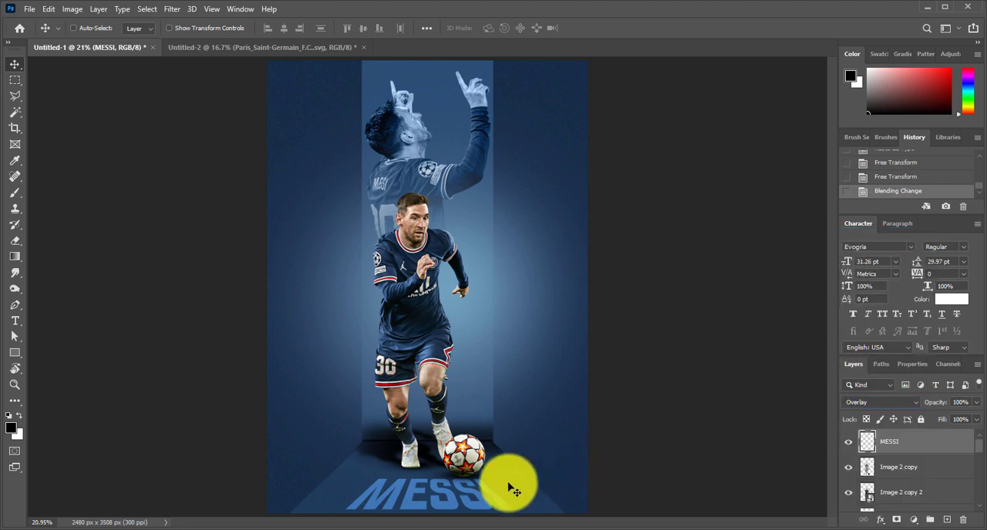
Move the MESSI title up slightly and enlarge it to about 135% so it spans the floor
{"action": "scroll", "coordinate": [508, 489], "scroll_direction": "down", "scroll_amount": 3}
{"action": "mouse_move", "coordinate": [475, 471]}
{"action": "left_mouse_down"}
{"action": "mouse_move", "coordinate": [476, 457]}
{"action": "mouse_move", "coordinate": [548, 486]}
{"action": "mouse_move", "coordinate": [494, 471]}
{"action": "left_mouse_up"}
{"action": "key", "text": "ctrl+t"}
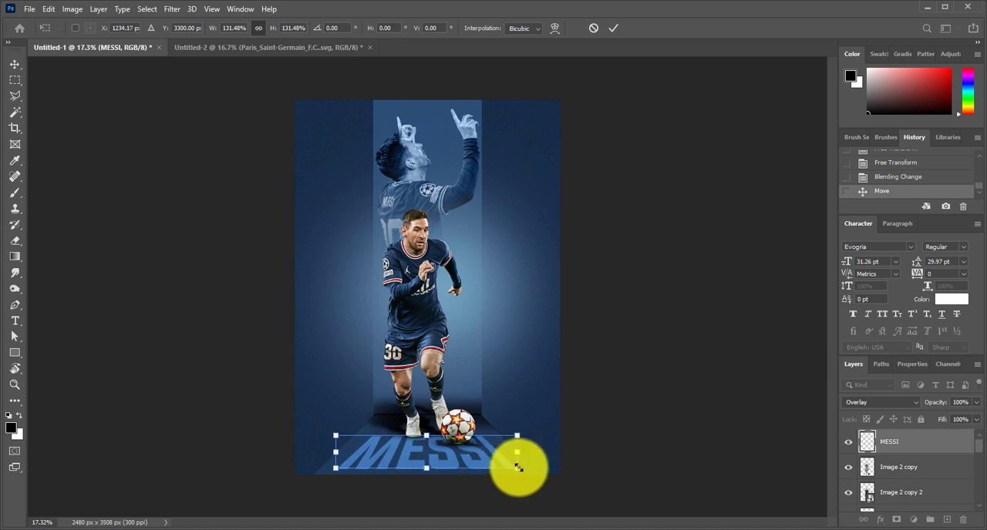
{"action": "left_click_drag", "start_coordinate": [519, 468], "coordinate": [545, 475]}
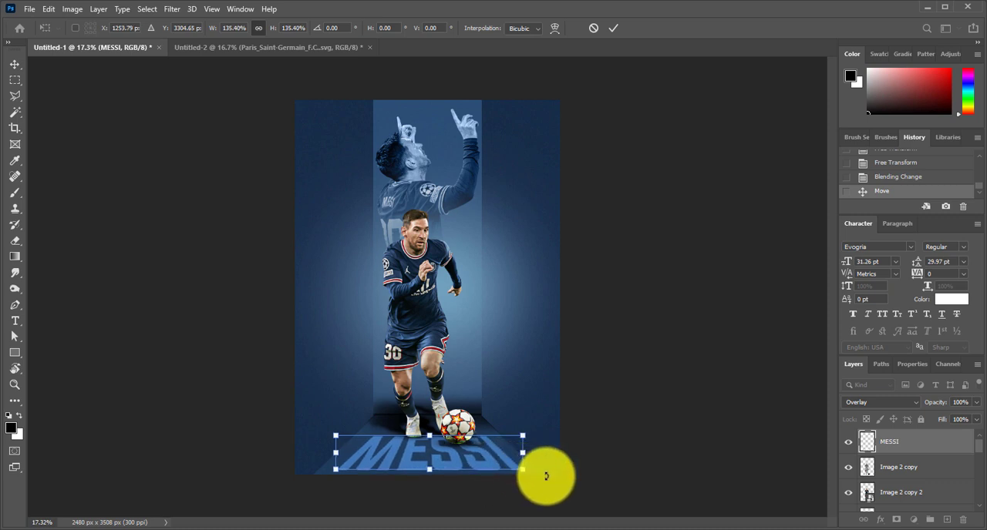
{"action": "key", "text": "Return"}
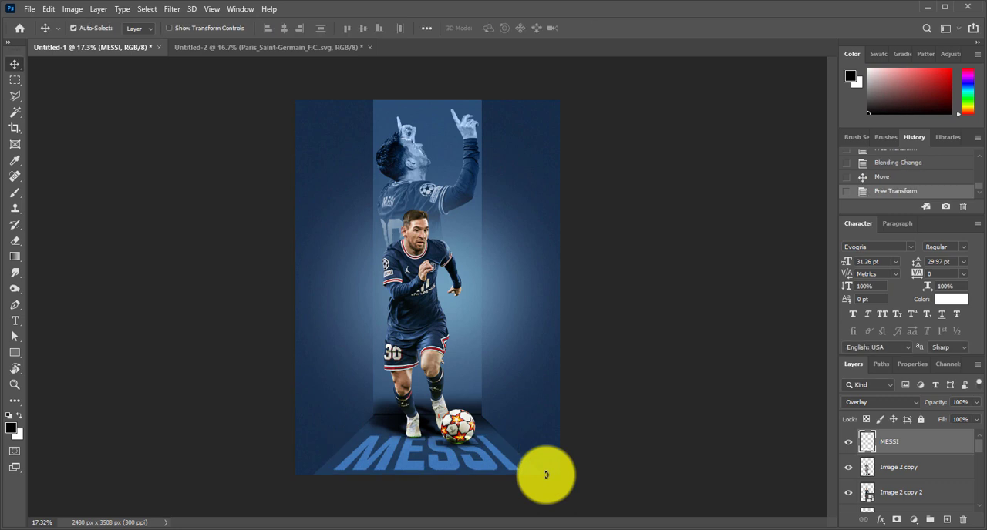
{"action": "scroll", "coordinate": [544, 476], "scroll_direction": "up", "scroll_amount": 2}
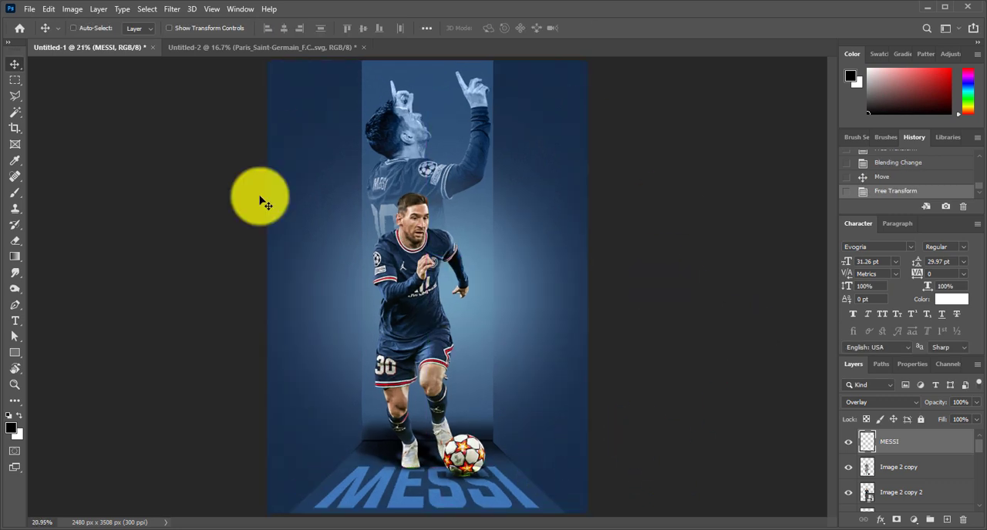
Copy the Paris Saint-Germain logo from the Untitled-2 document into the poster document
{"action": "left_click", "coordinate": [219, 48]}
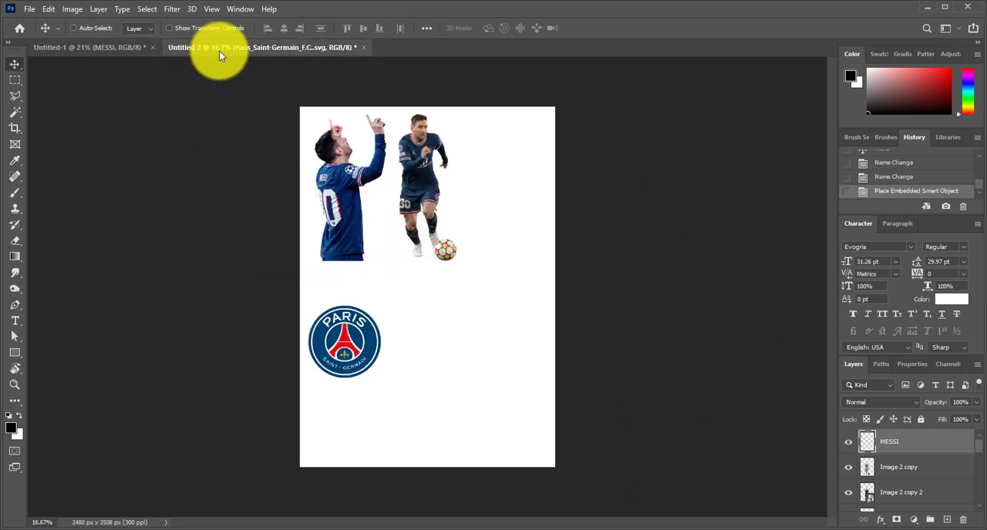
{"action": "right_click", "coordinate": [348, 347]}
{"action": "left_click", "coordinate": [372, 353]}
{"action": "left_click_drag", "start_coordinate": [344, 348], "coordinate": [498, 150]}
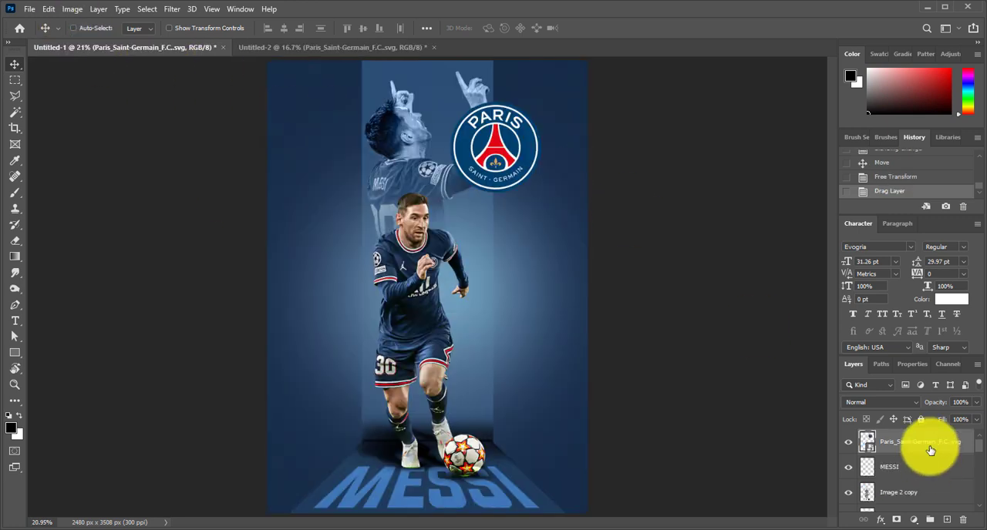
Reorder the club logo directly above Layer 4, move it beside the running player's shoulder, and show Layer 4
{"action": "mouse_move", "coordinate": [931, 447]}
{"action": "left_mouse_down"}
{"action": "mouse_move", "coordinate": [941, 451]}
{"action": "mouse_move", "coordinate": [947, 518]}
{"action": "mouse_move", "coordinate": [929, 460]}
{"action": "left_mouse_up"}
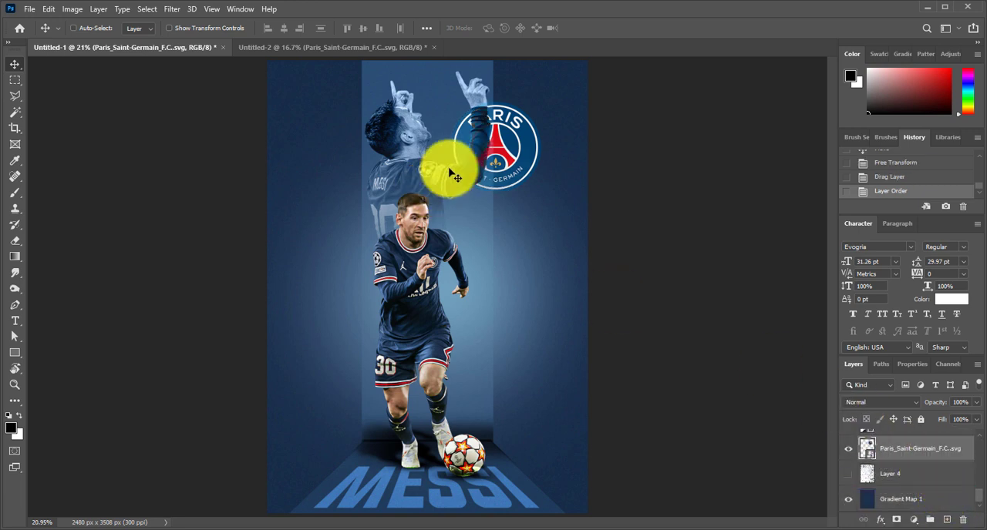
{"action": "mouse_move", "coordinate": [512, 148]}
{"action": "left_mouse_down"}
{"action": "mouse_move", "coordinate": [522, 128]}
{"action": "mouse_move", "coordinate": [527, 175]}
{"action": "mouse_move", "coordinate": [501, 224]}
{"action": "mouse_move", "coordinate": [511, 385]}
{"action": "mouse_move", "coordinate": [518, 214]}
{"action": "mouse_move", "coordinate": [509, 239]}
{"action": "left_mouse_up"}
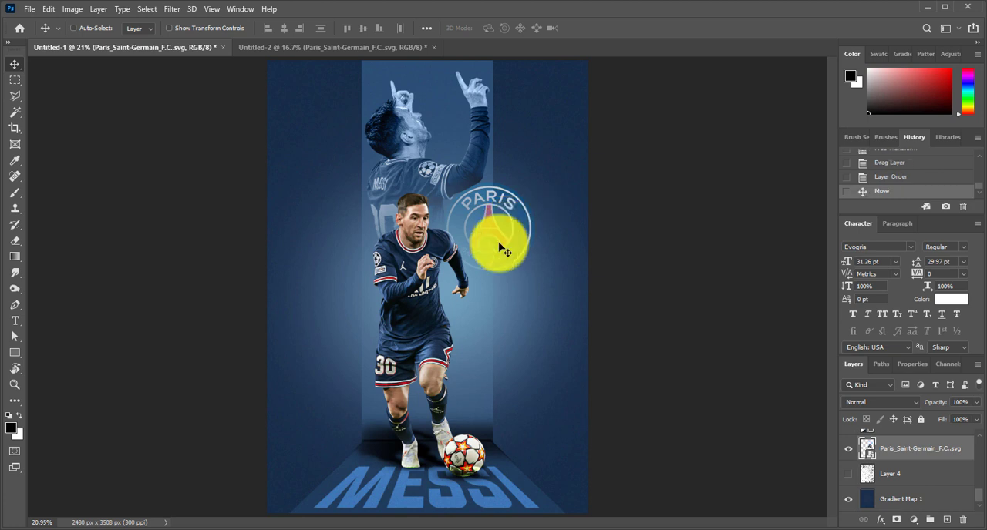
{"action": "left_click", "coordinate": [849, 474]}
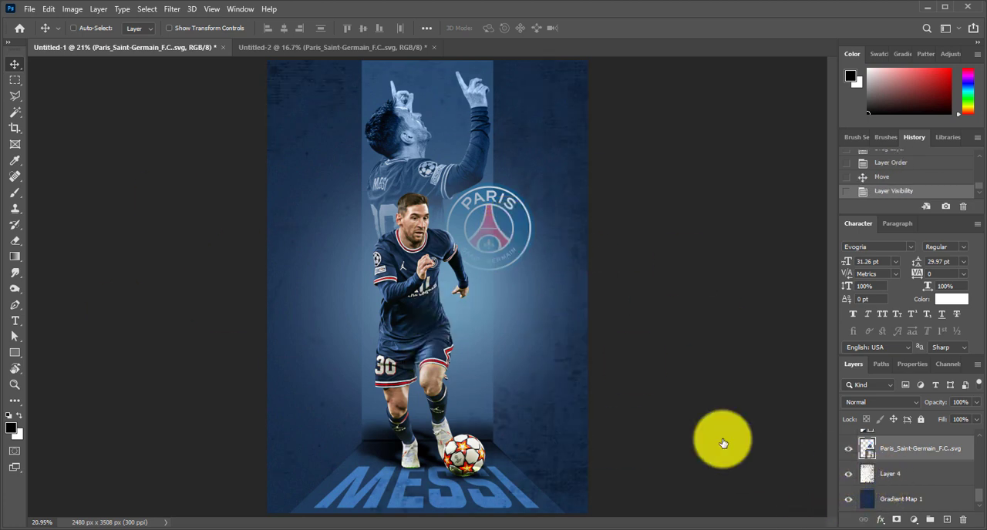